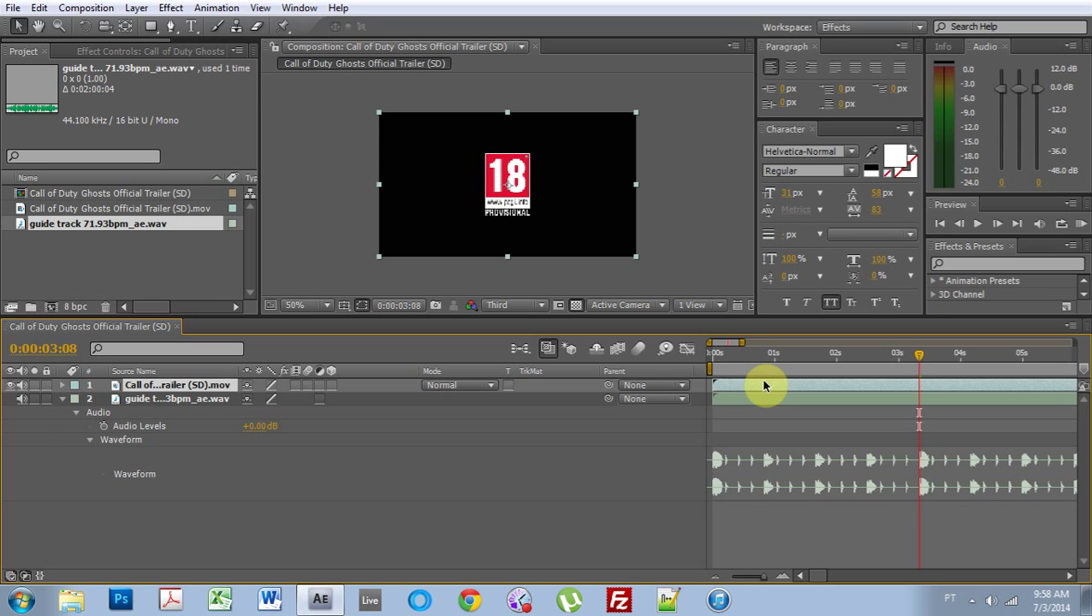
Zoom and pan the timeline across 2–9 seconds to locate the guide-track beat at 0:00:03:12.
mouse_move(736, 346)
mouse_down()
mouse_move(756, 349)
mouse_move(722, 341)
mouse_move(727, 349)
mouse_up()
drag(858, 363, 860, 364)
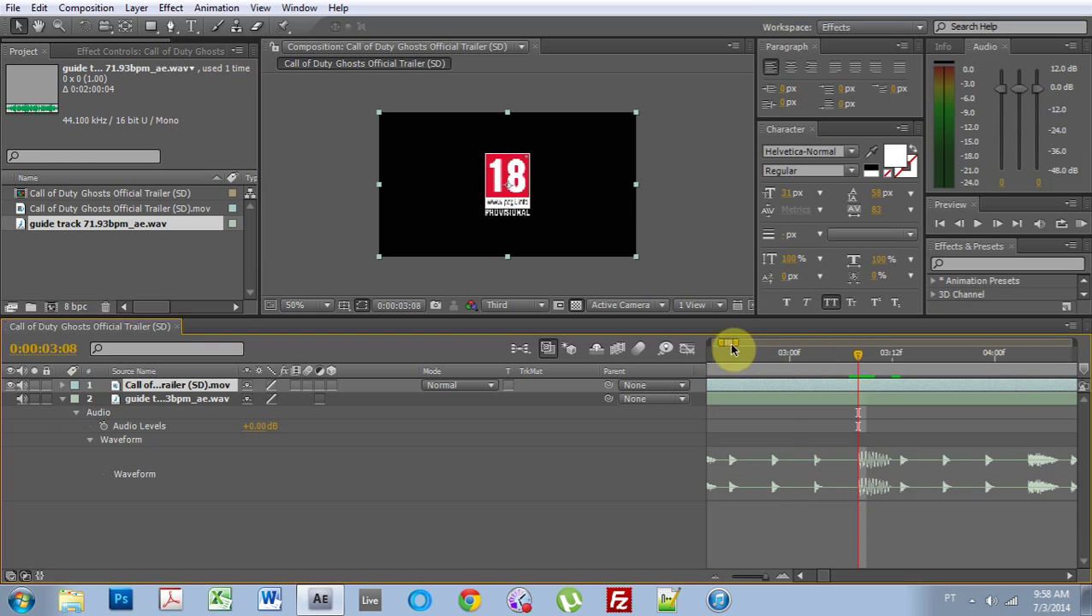
drag(732, 347, 753, 344)
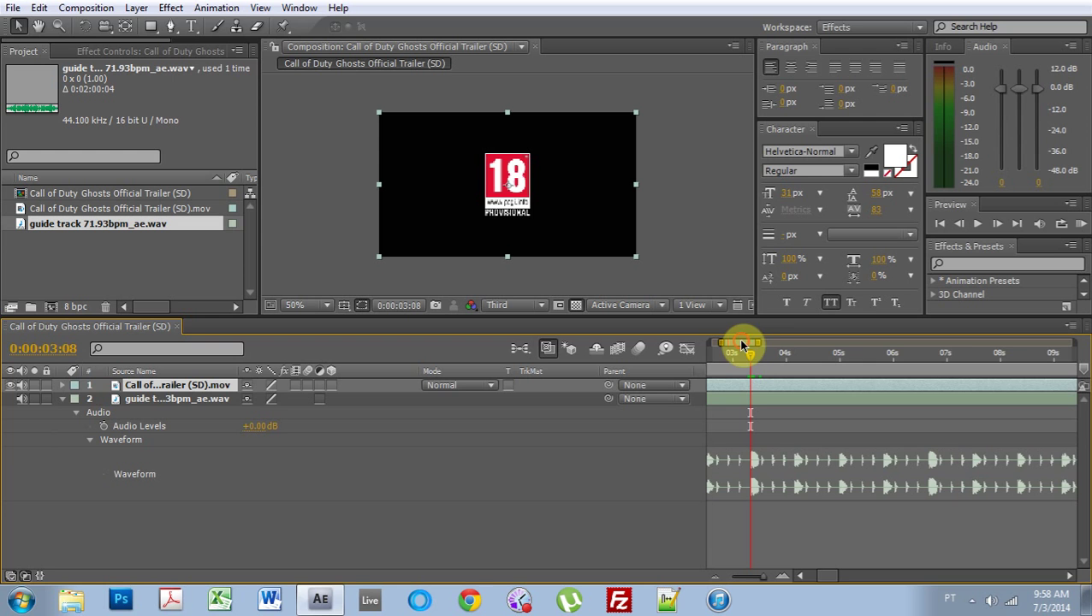
drag(741, 345, 738, 345)
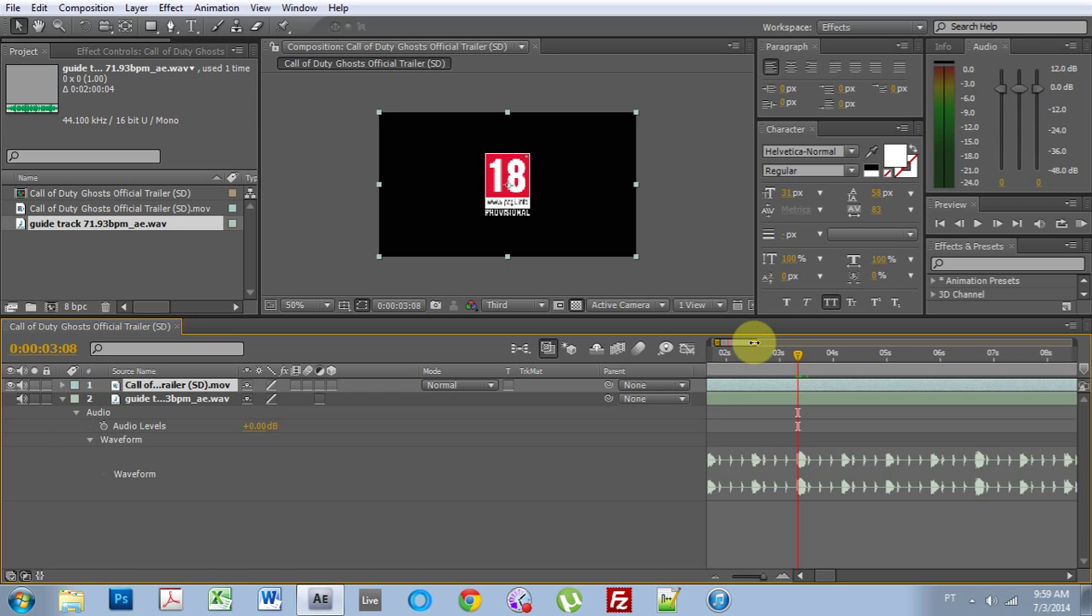
drag(756, 344, 729, 345)
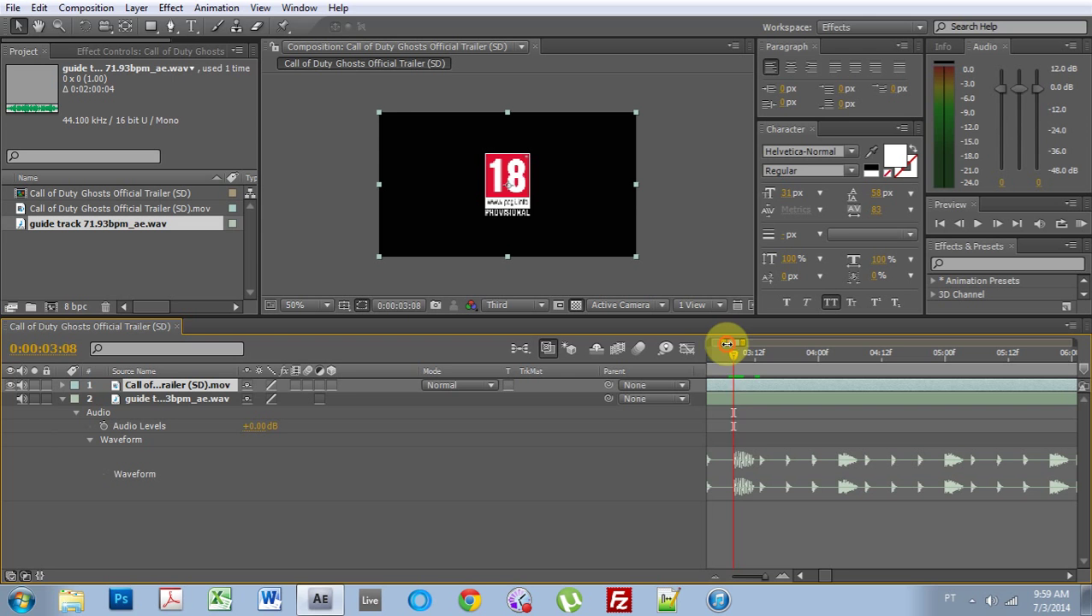
drag(727, 345, 709, 346)
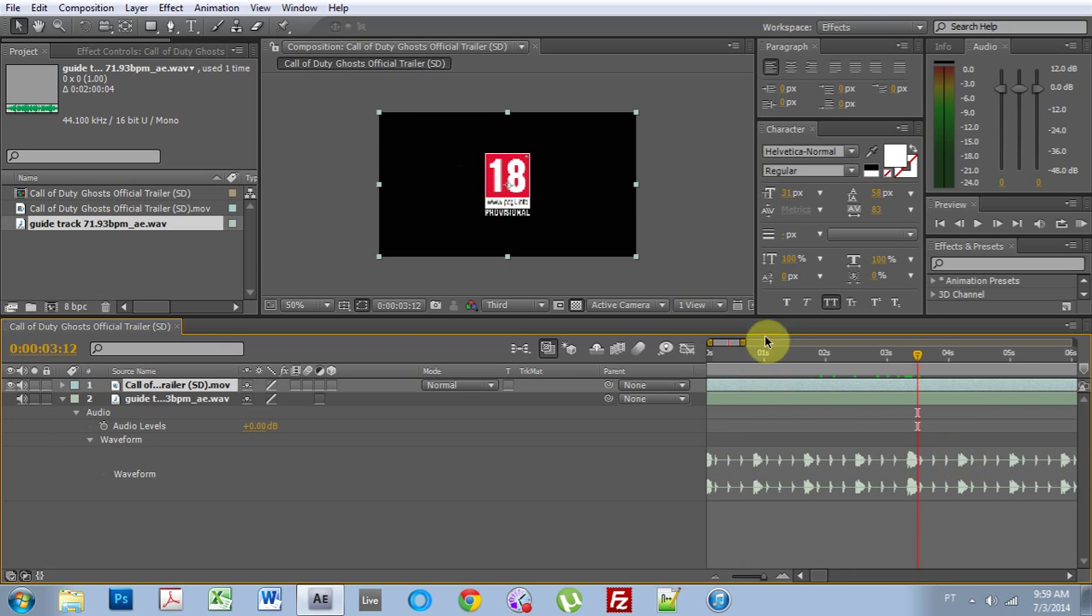
Move the trailer clip to start near 3 seconds, then nudge it two frames earlier onto the beat.
click(738, 379)
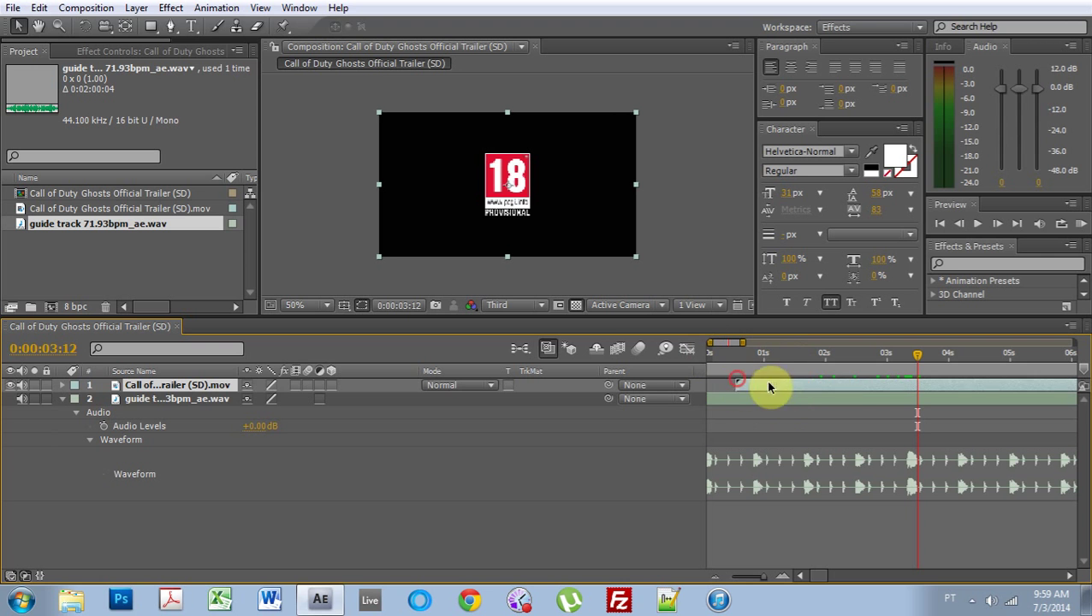
drag(768, 388, 920, 387)
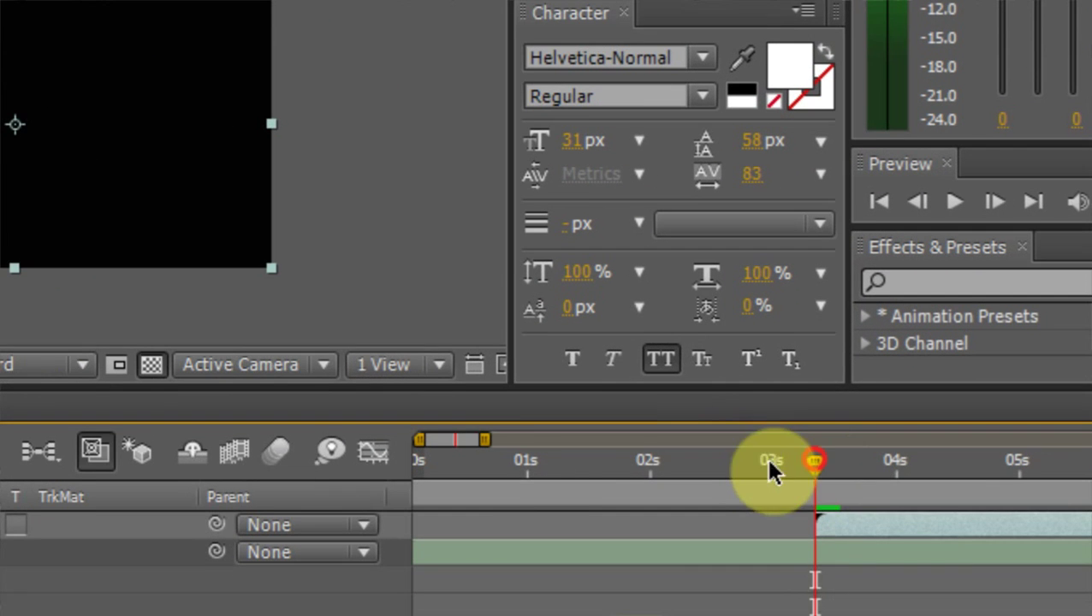
mouse_move(483, 440)
mouse_down()
mouse_move(458, 445)
mouse_move(483, 431)
mouse_move(468, 429)
mouse_move(492, 438)
mouse_move(464, 434)
mouse_move(476, 434)
mouse_up()
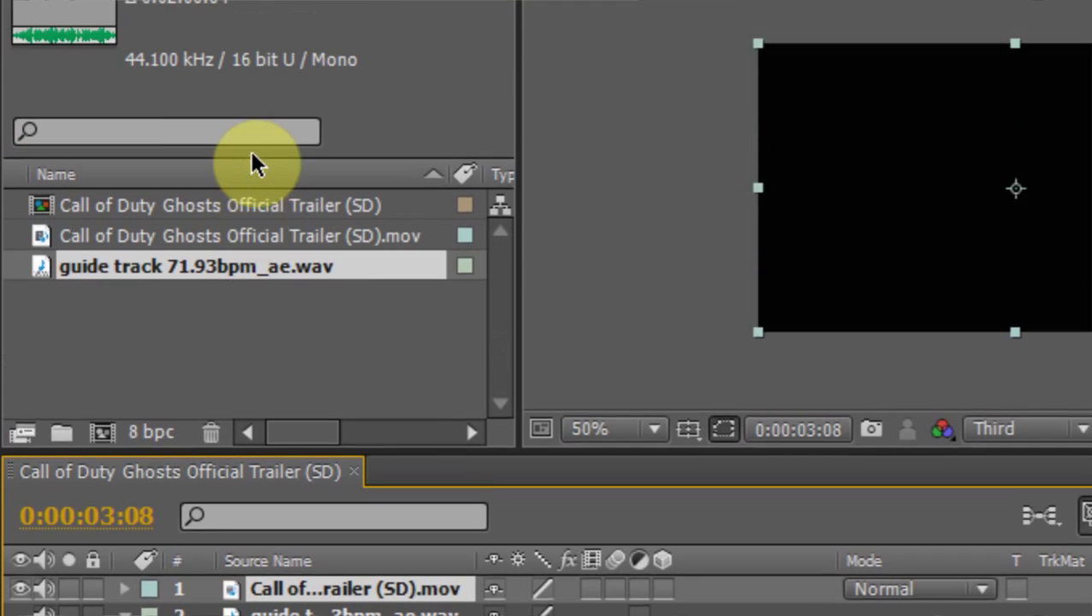
click(232, 236)
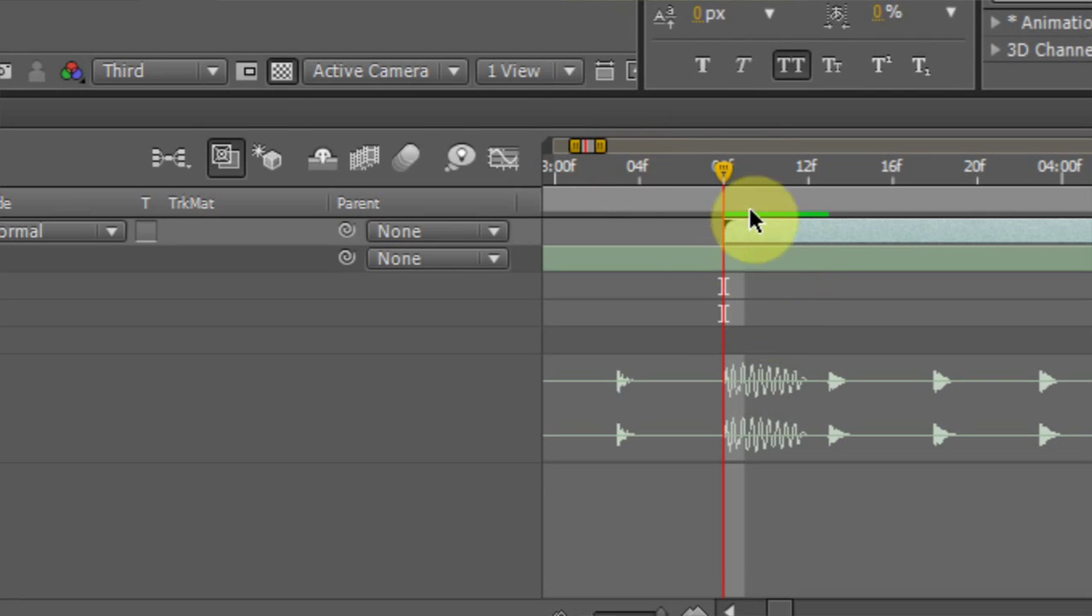
mouse_move(724, 170)
mouse_down()
mouse_move(690, 170)
mouse_move(745, 171)
mouse_move(730, 171)
mouse_up()
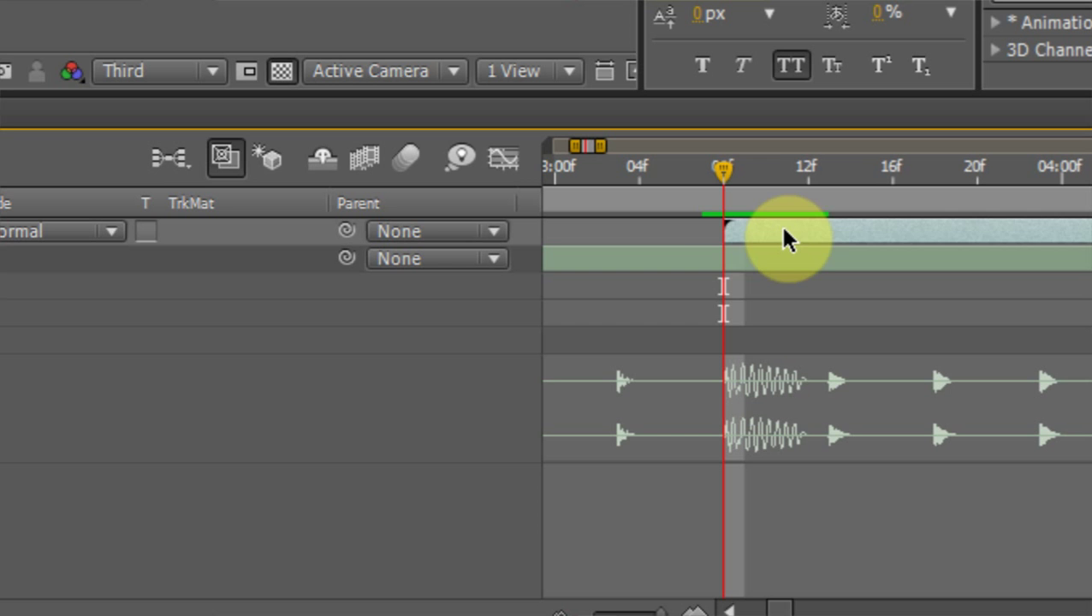
drag(780, 225, 742, 226)
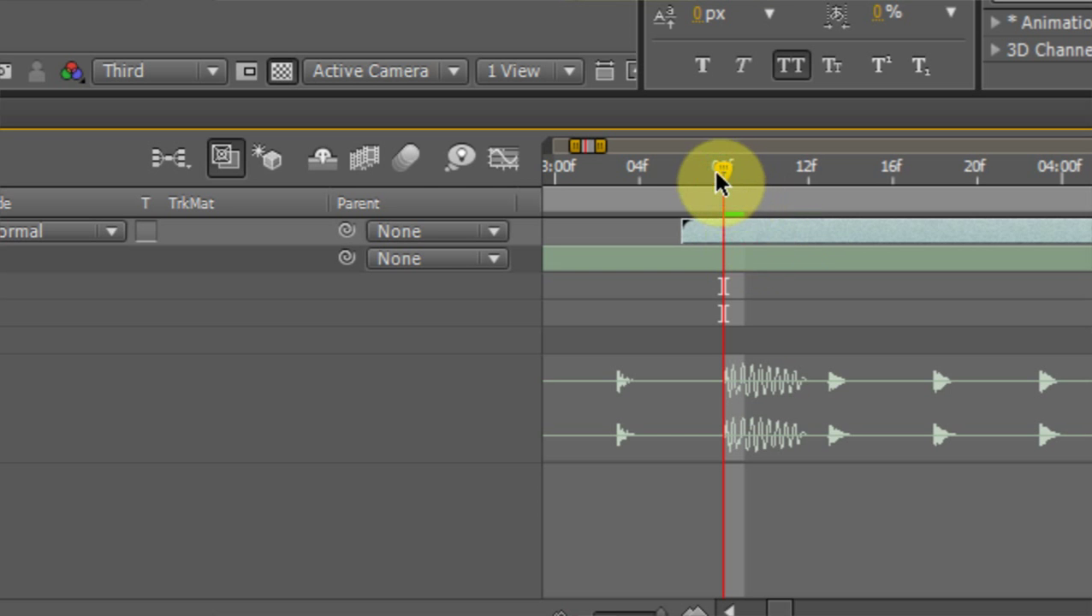
Check frames 0:00:03:07–03:08, scrub forward to preview the trailer start, and view 7–17 seconds.
drag(715, 171, 703, 176)
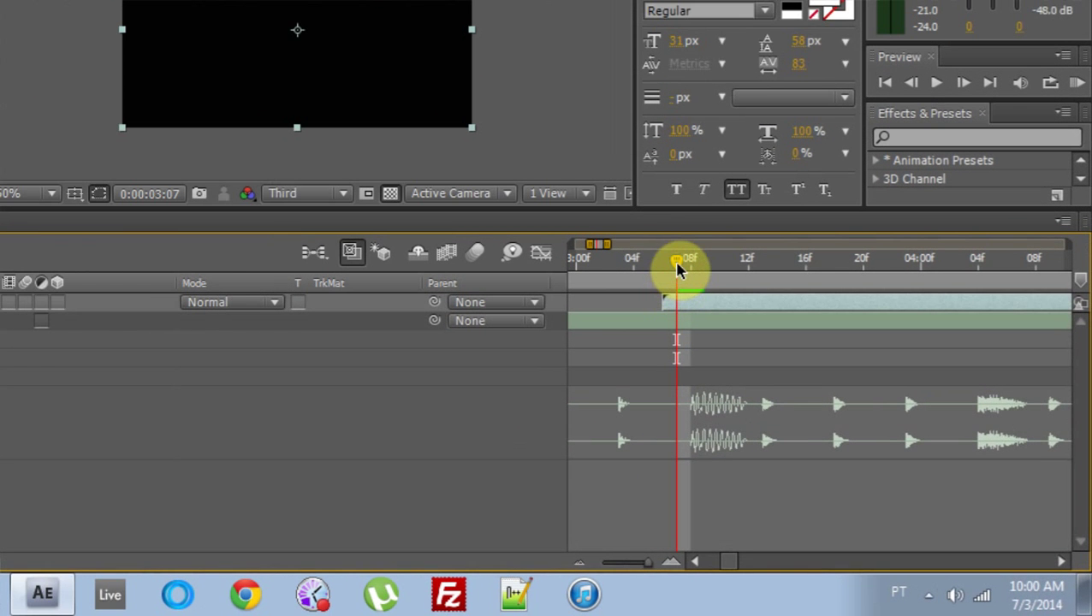
drag(676, 268, 685, 271)
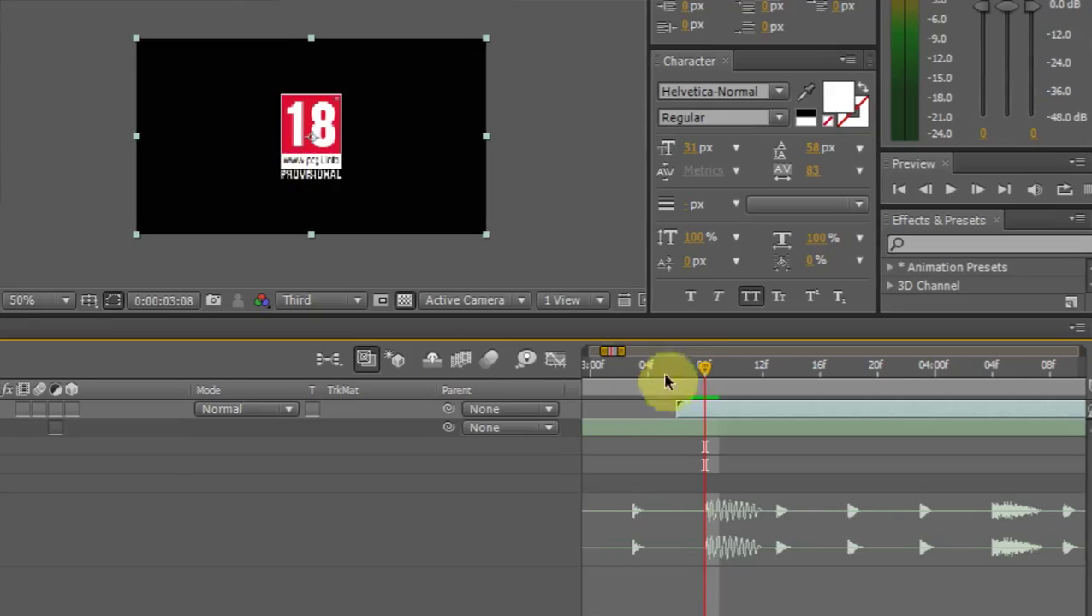
drag(704, 368, 1039, 404)
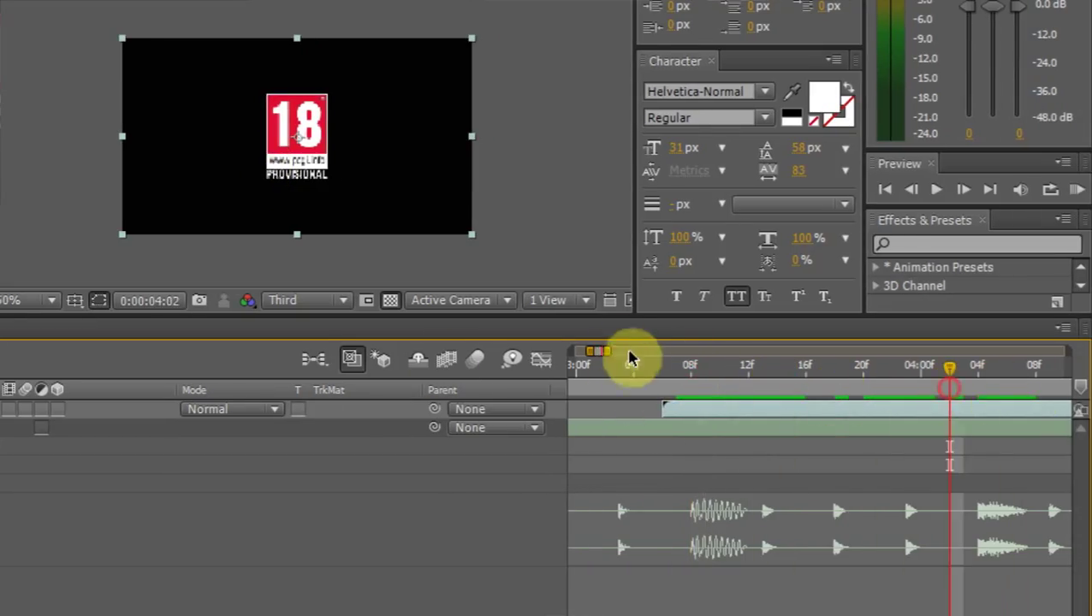
drag(608, 351, 866, 376)
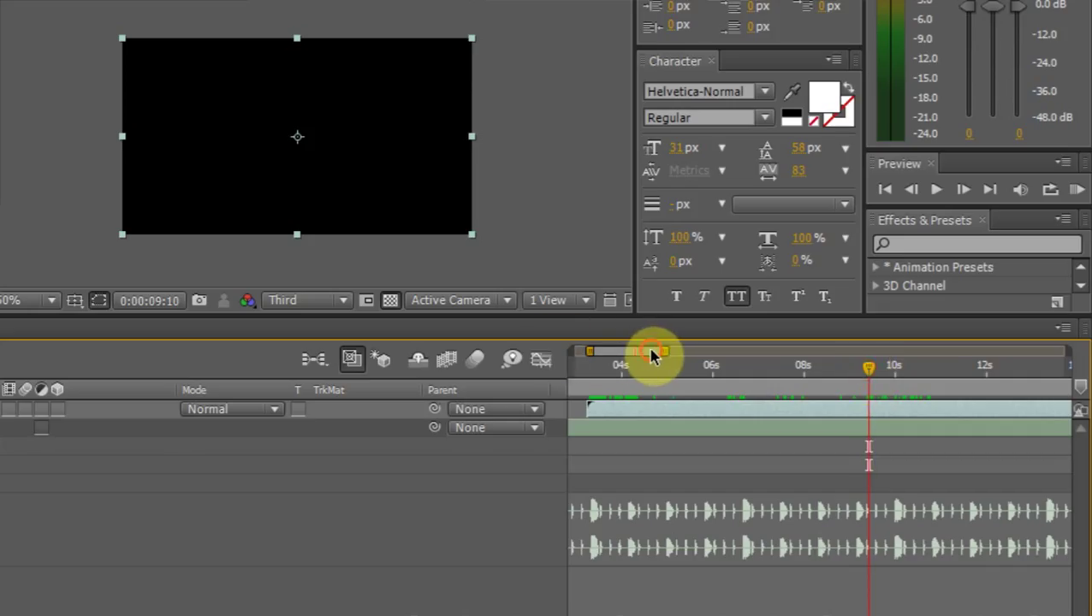
mouse_move(651, 355)
mouse_down()
mouse_move(678, 359)
mouse_move(627, 359)
mouse_move(646, 357)
mouse_up()
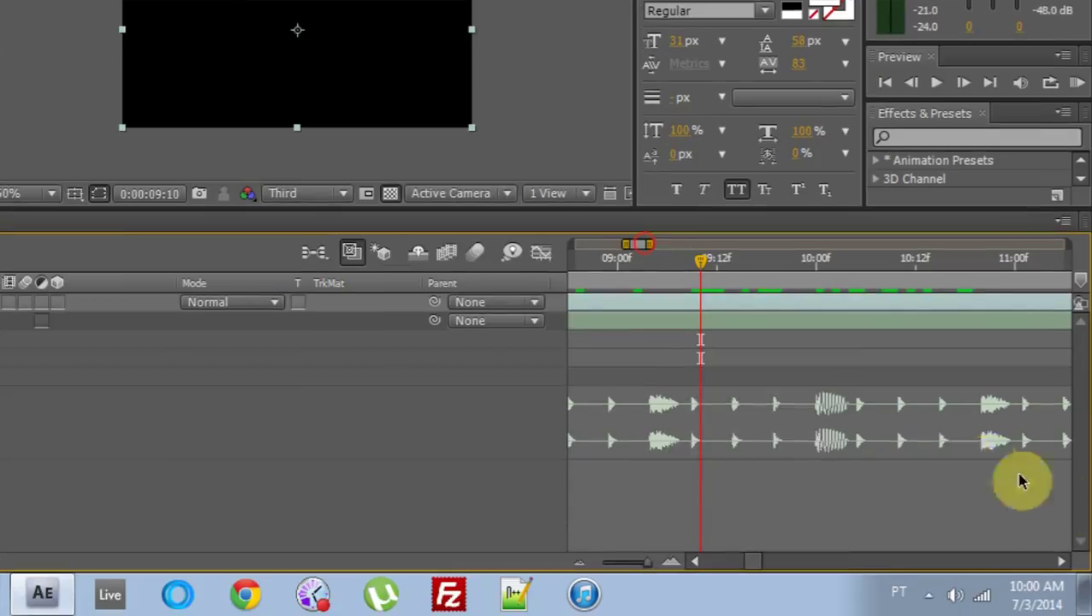
click(816, 419)
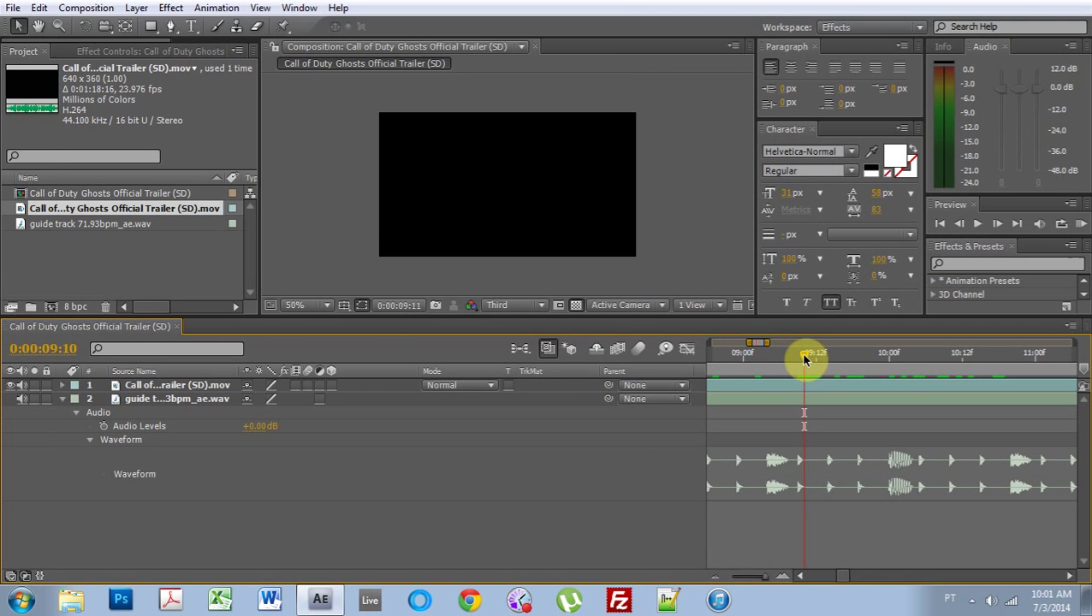
Split only the trailer layer at 0:00:09:12 and trim its second piece to start at 0:00:10:00.
drag(805, 359, 811, 358)
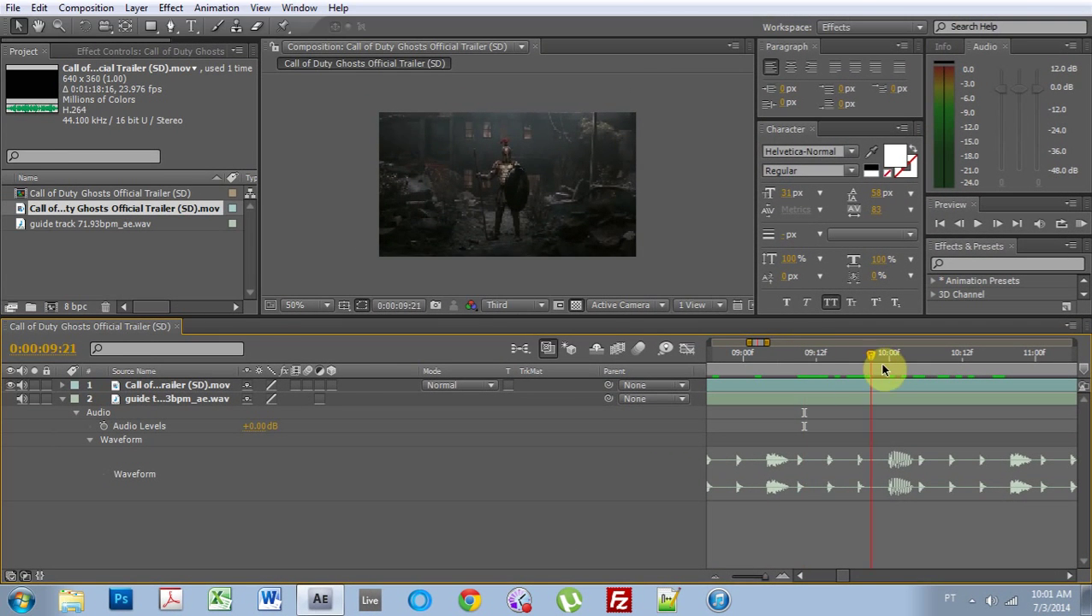
drag(883, 369, 815, 365)
key(ctrl+shift+d)
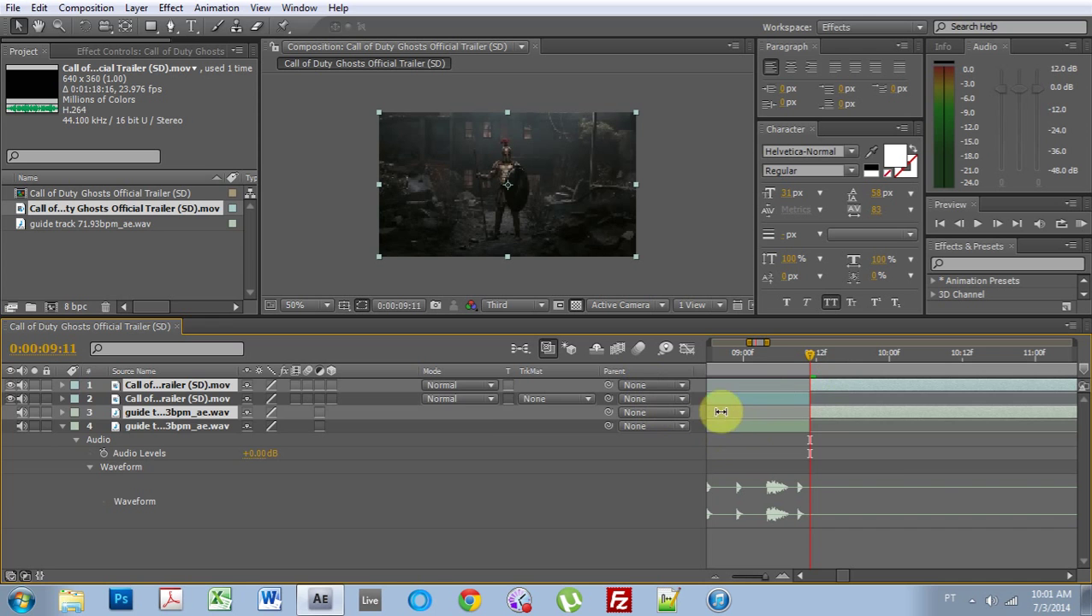
key(Delete)
click(272, 387)
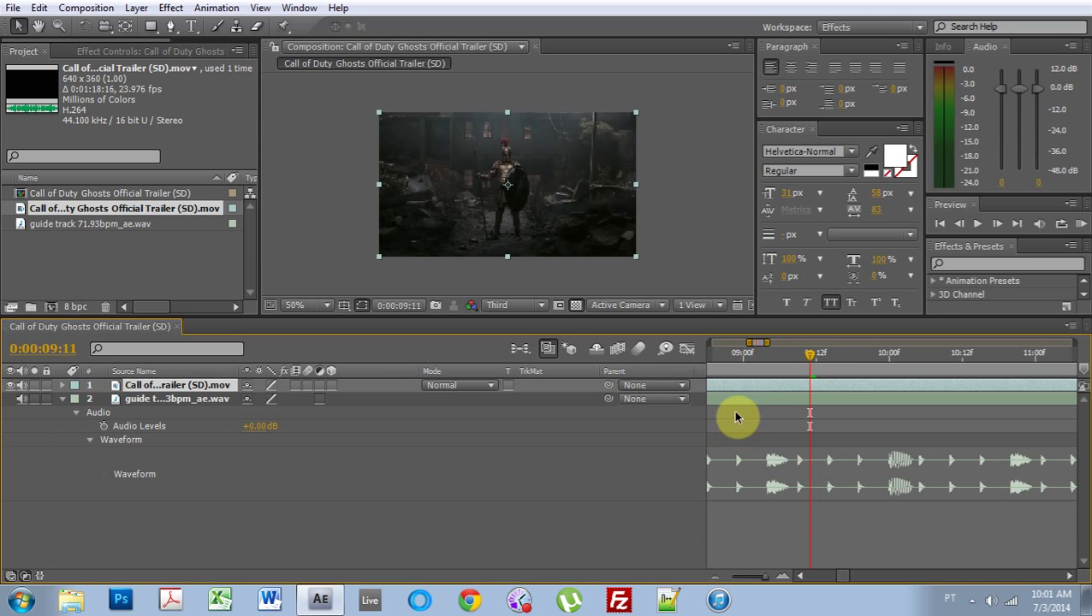
key(ctrl+shift+d)
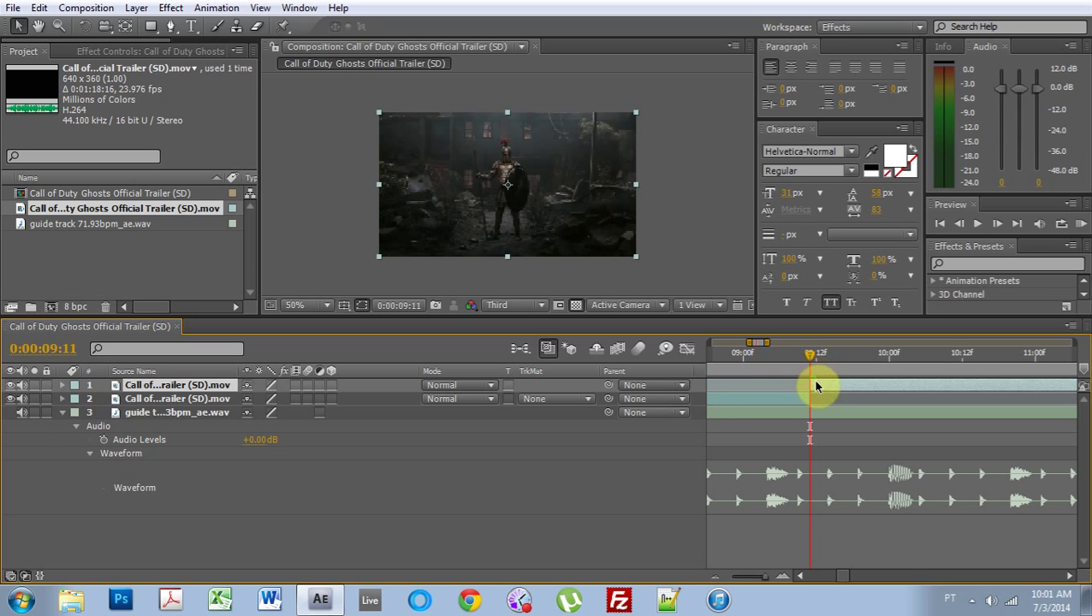
drag(813, 358, 891, 372)
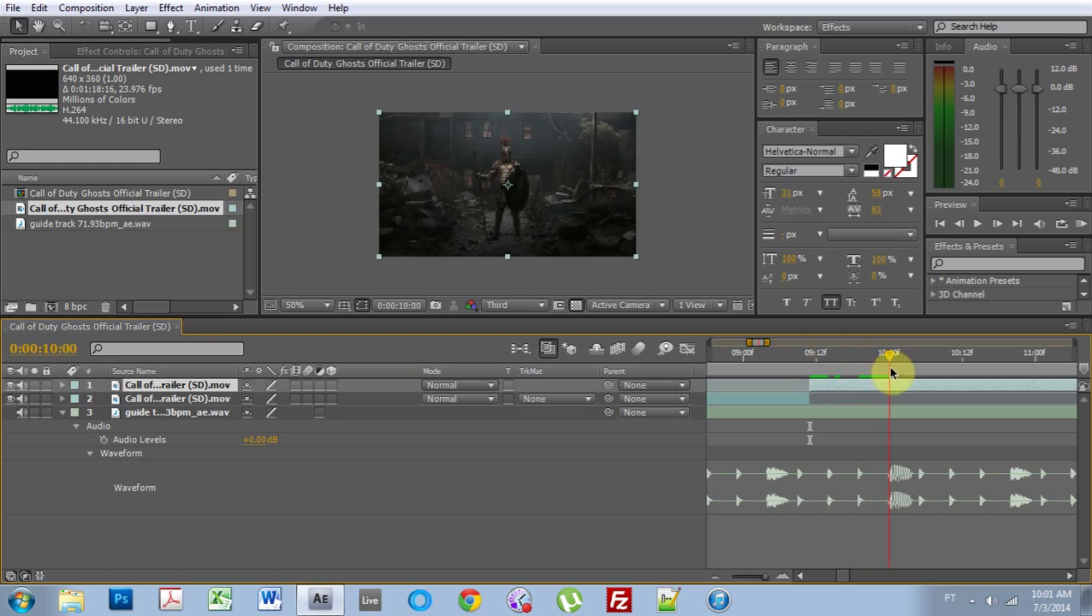
drag(811, 385, 890, 356)
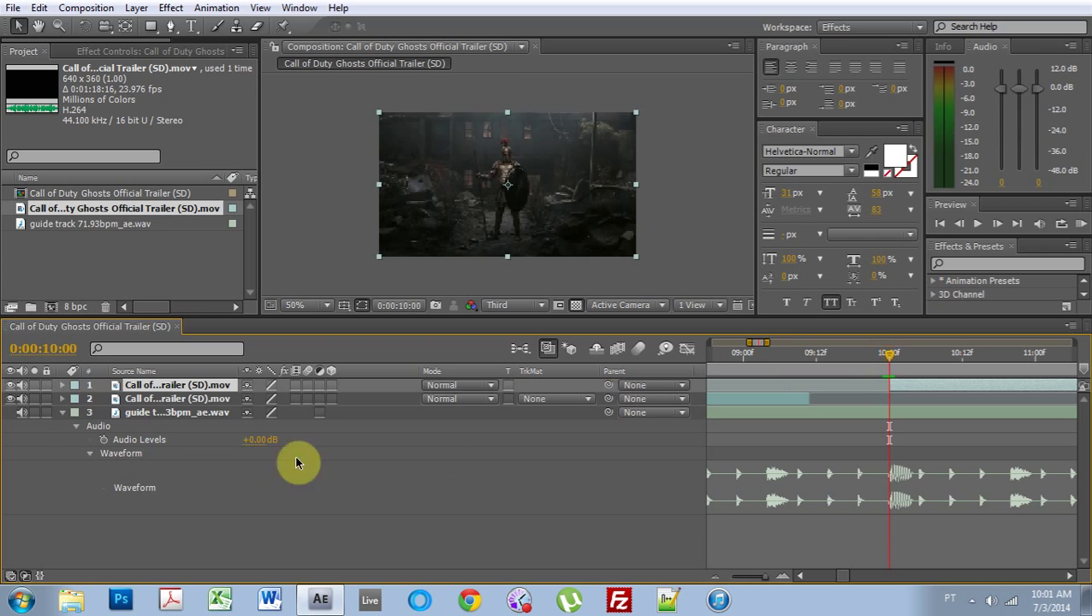
Create a comp-sized Black Solid 1 and drag it to the bottom of the layer stack.
right_click(148, 518)
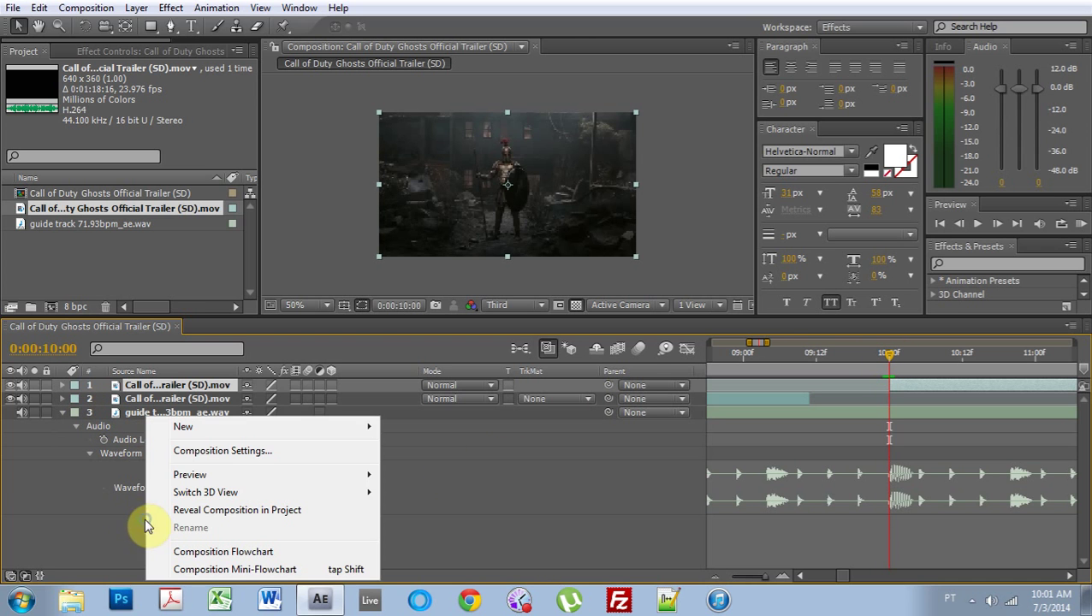
click(217, 420)
click(449, 467)
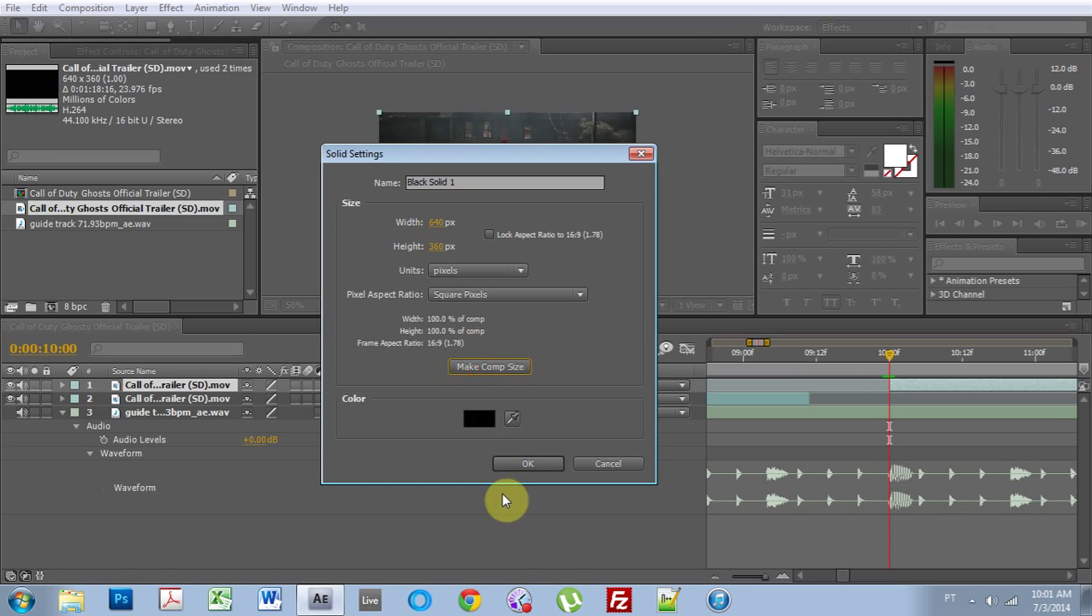
click(534, 467)
drag(182, 437, 178, 500)
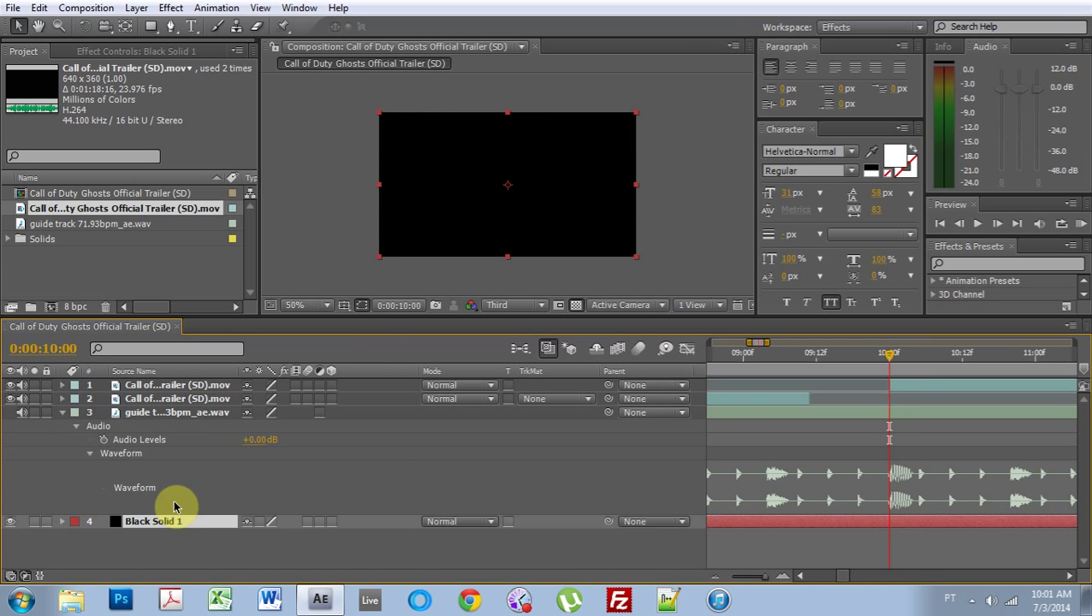
drag(891, 359, 890, 356)
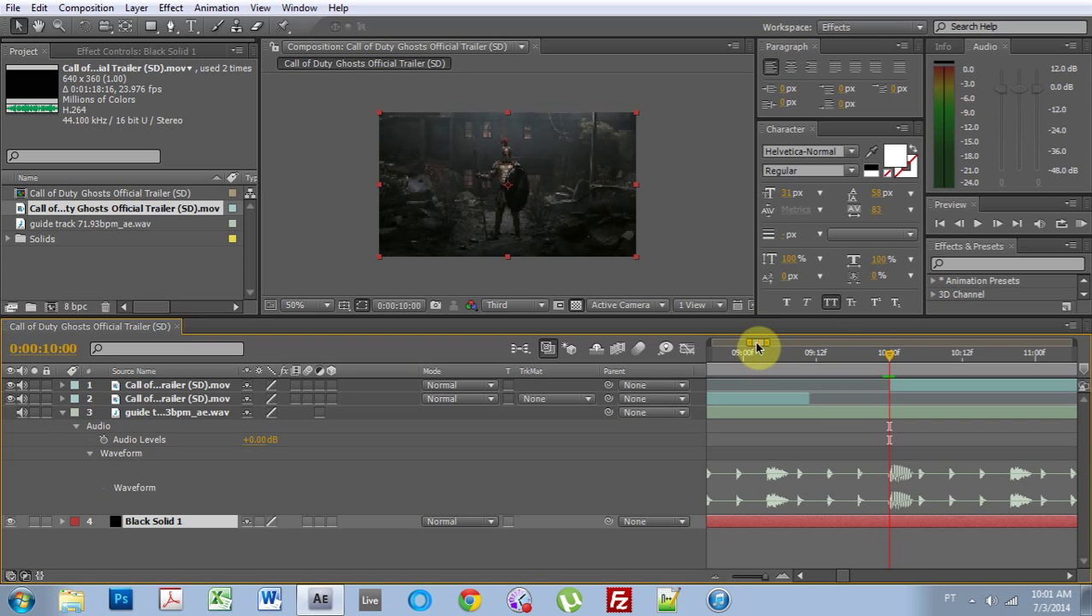
drag(756, 347, 968, 380)
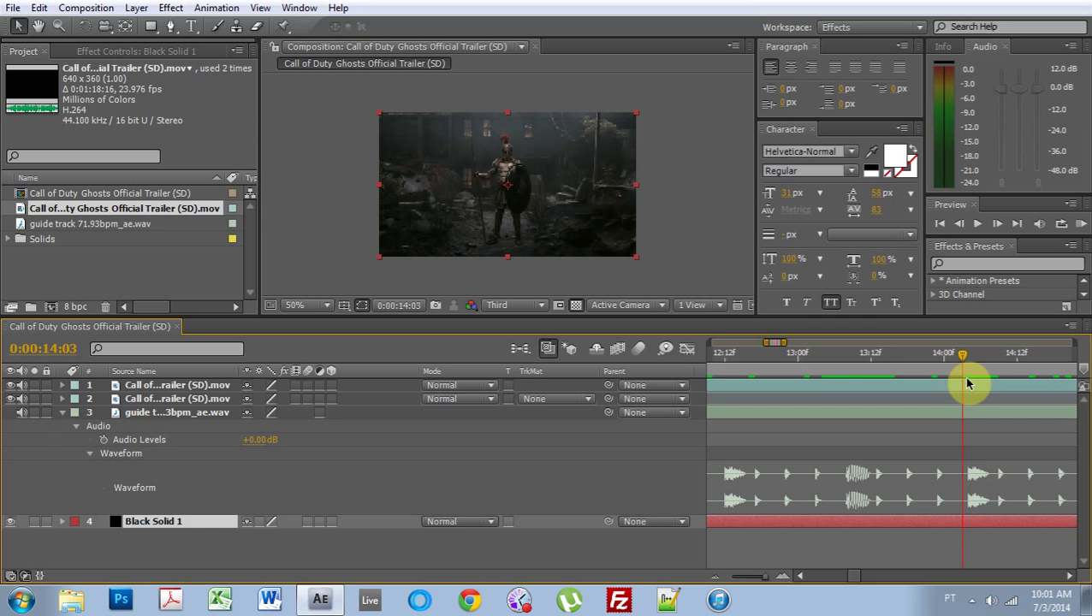
Scrub between 10 and 14 seconds for the next cut and duplicate the top trailer layer.
mouse_move(781, 343)
mouse_down()
mouse_move(796, 348)
mouse_move(776, 348)
mouse_up()
click(912, 360)
drag(912, 359, 837, 373)
drag(910, 378, 994, 383)
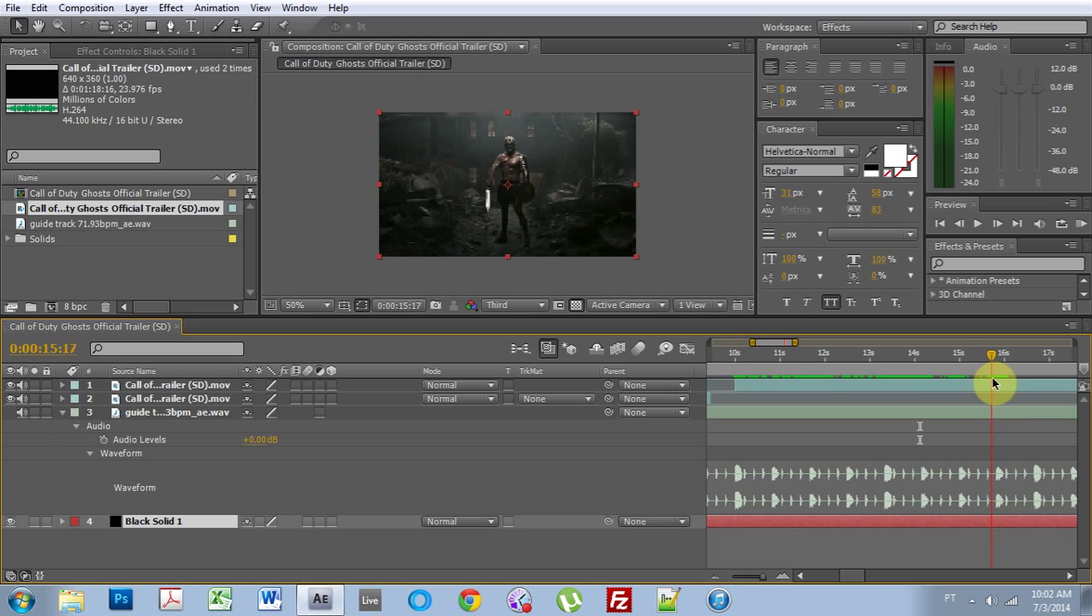
click(152, 386)
key(ctrl+d)
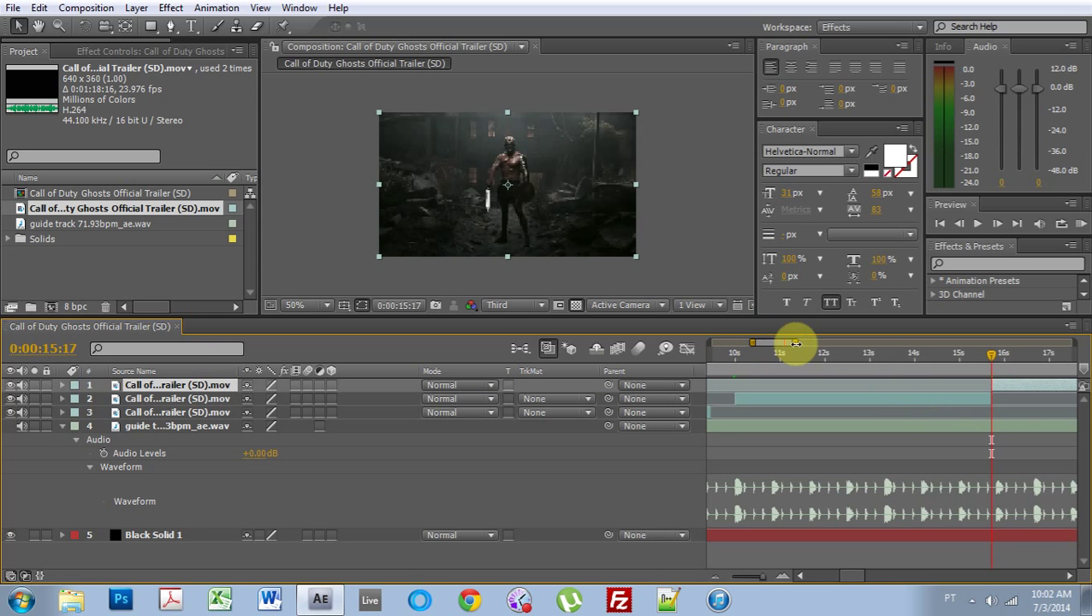
Make the duplicated top clip start on the beat just before 16 seconds.
click(799, 347)
drag(795, 343, 835, 342)
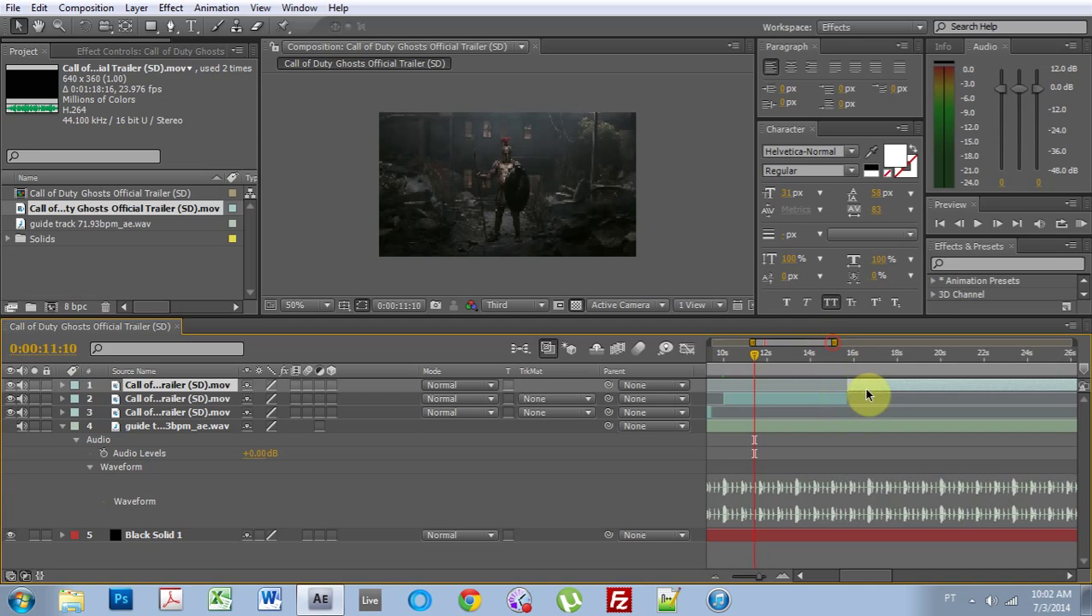
click(873, 353)
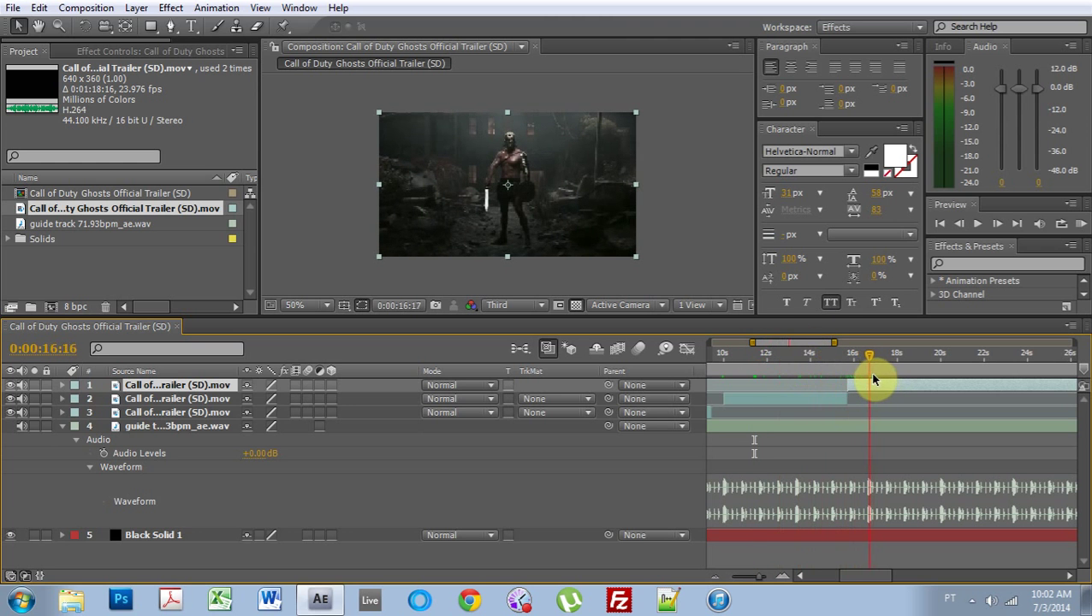
mouse_move(874, 379)
mouse_down()
mouse_move(788, 344)
mouse_move(822, 343)
mouse_move(805, 342)
mouse_move(797, 373)
mouse_move(770, 360)
mouse_move(780, 488)
mouse_move(793, 347)
mouse_up()
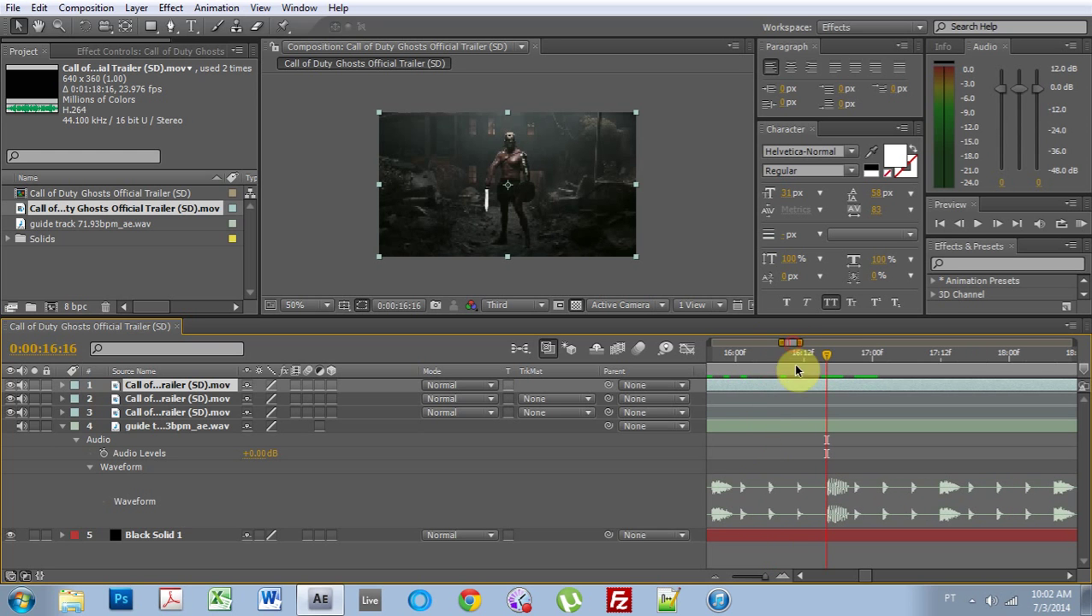
drag(754, 390, 883, 387)
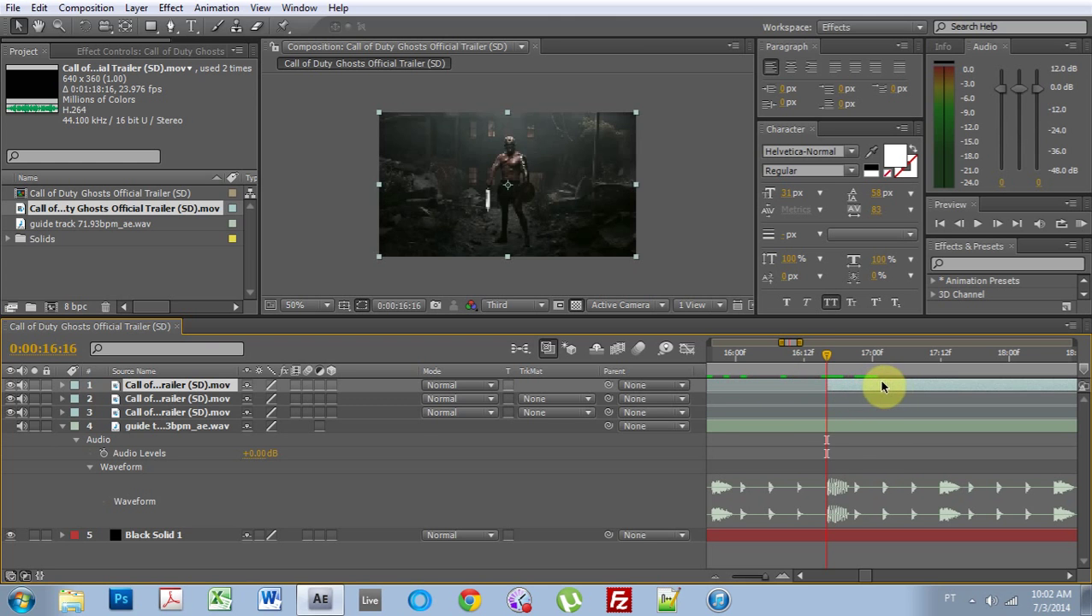
drag(827, 360, 775, 345)
click(813, 352)
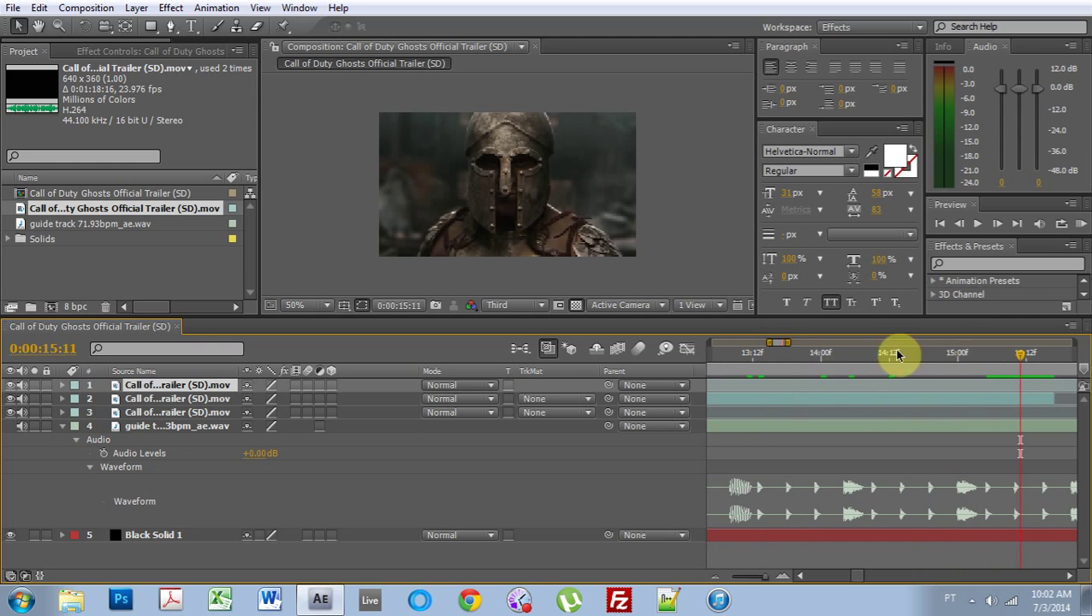
With the time near 14:03, enable Time Remapping on the second trailer clip layer.
click(959, 353)
drag(933, 353, 842, 351)
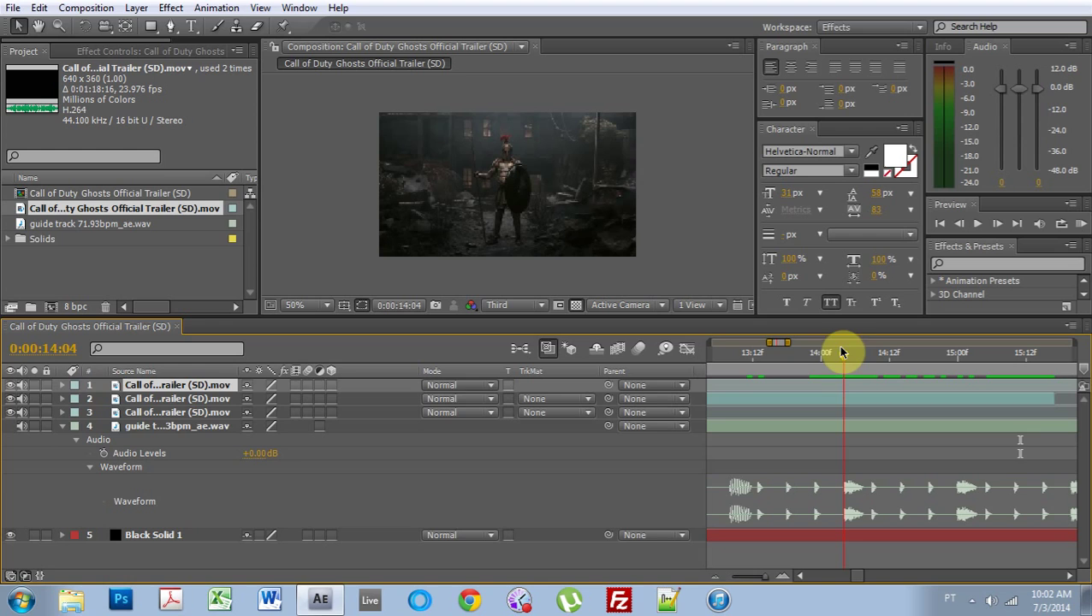
click(152, 399)
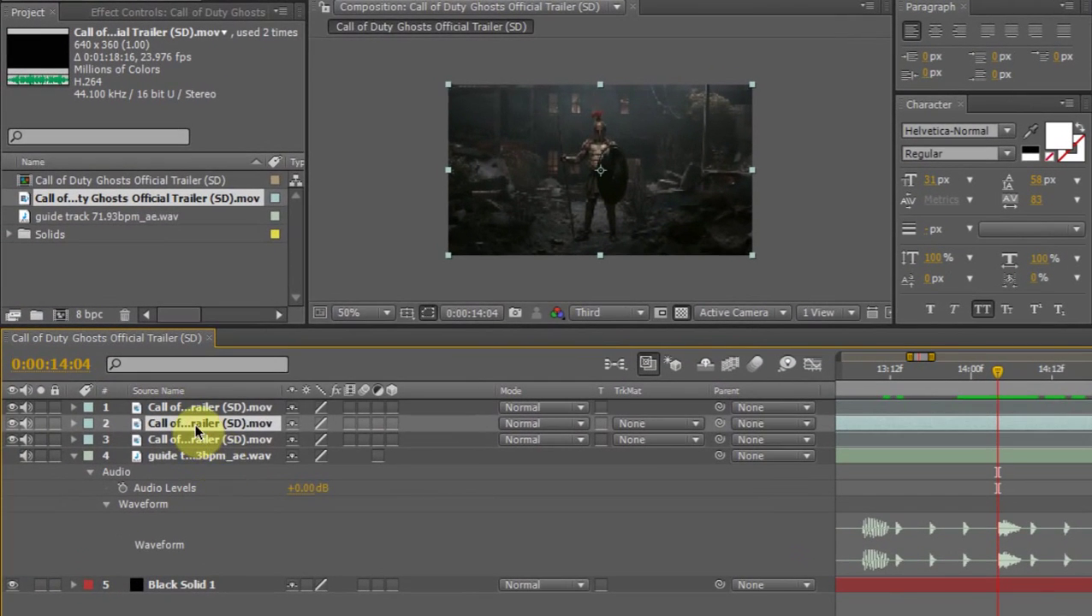
right_click(197, 434)
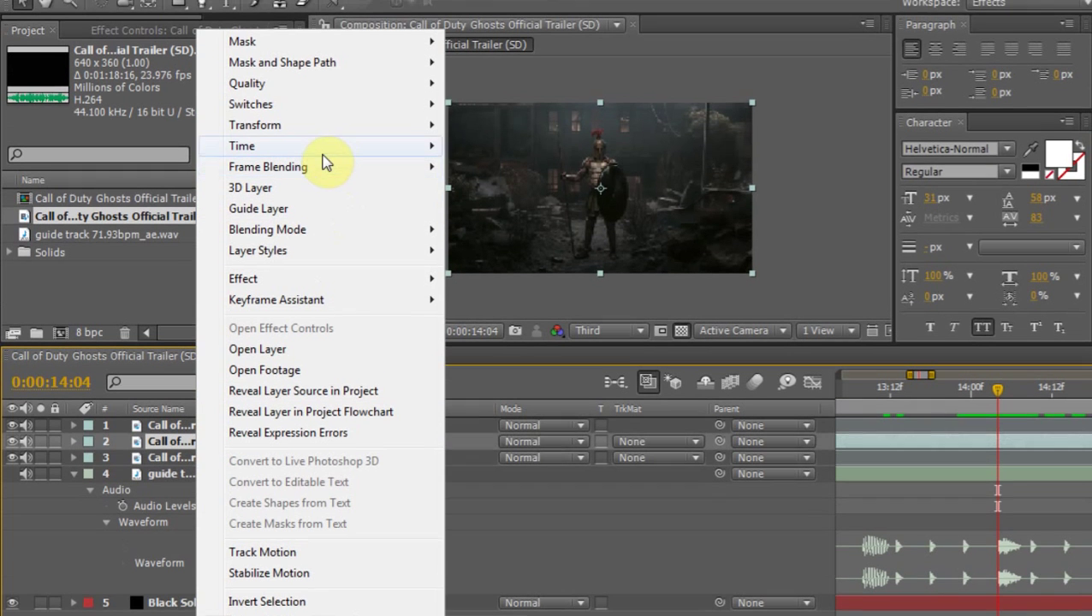
click(324, 128)
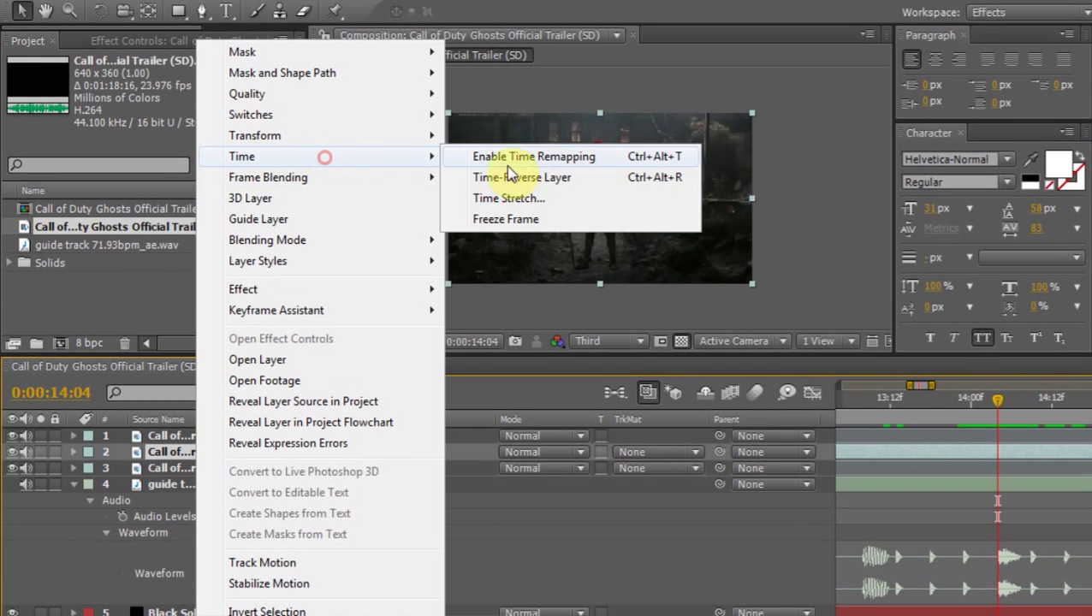
click(552, 163)
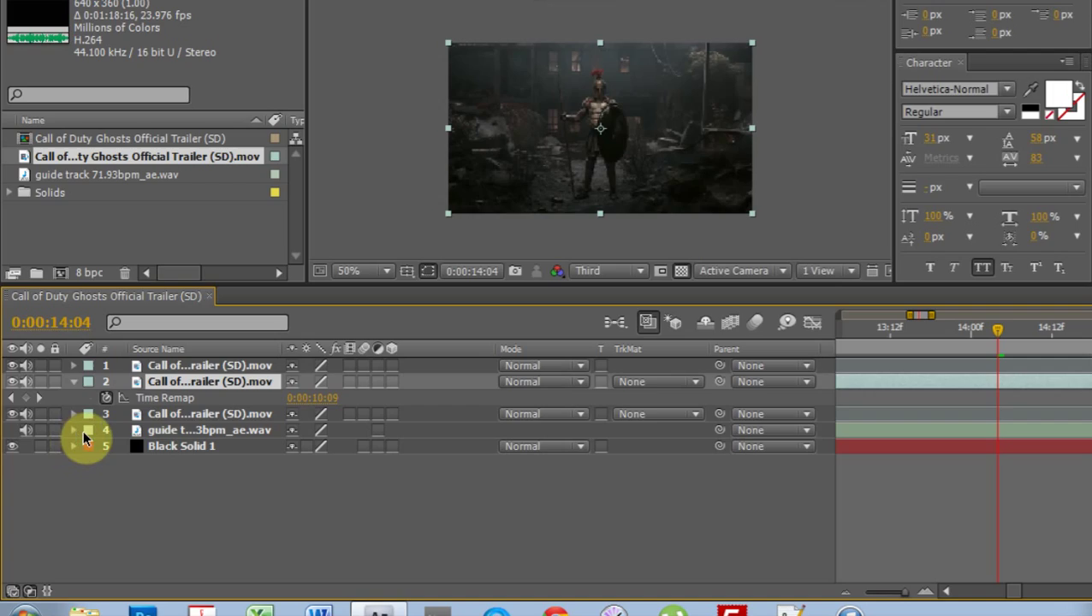
Show the guide track's audio waveform and move that layer directly below the remapped clip.
click(73, 431)
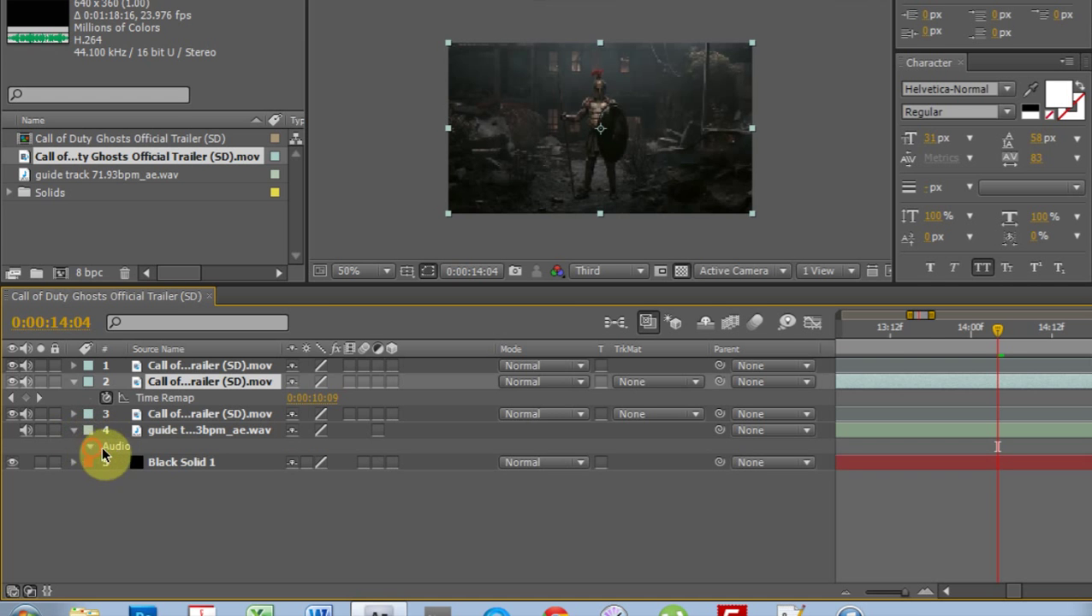
click(102, 448)
click(108, 462)
drag(202, 415, 198, 391)
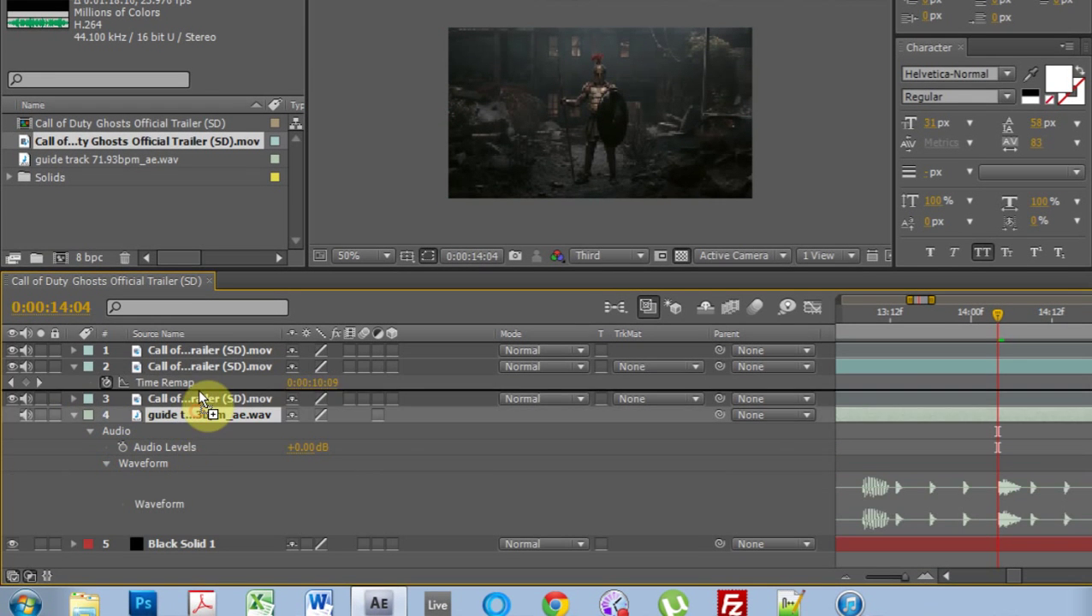
Add a Time Remap keyframe on layer 2 at 0:00:14:05.
click(1004, 314)
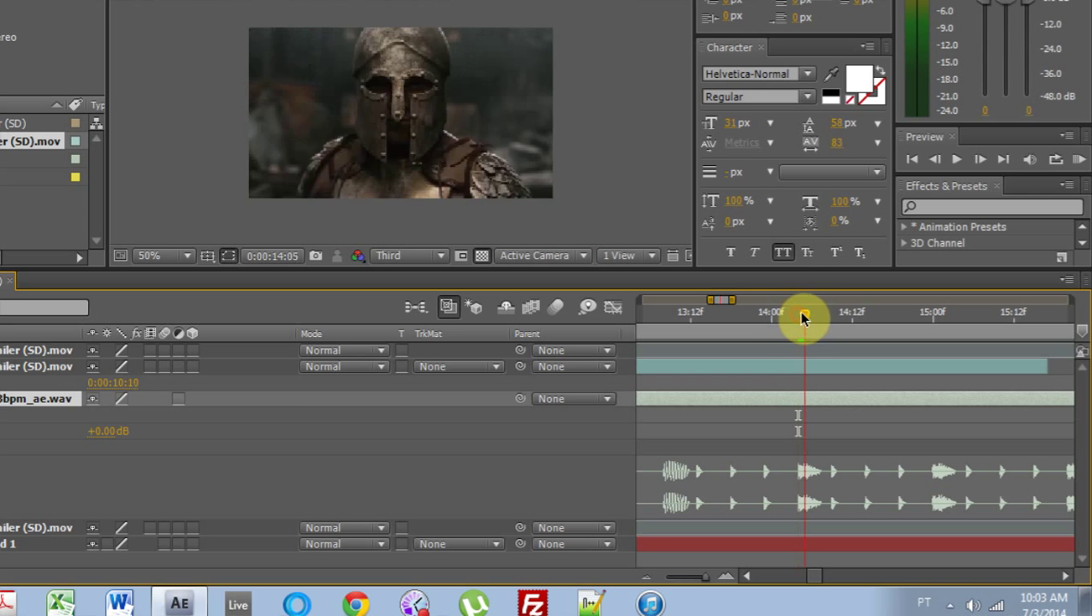
drag(802, 316, 805, 316)
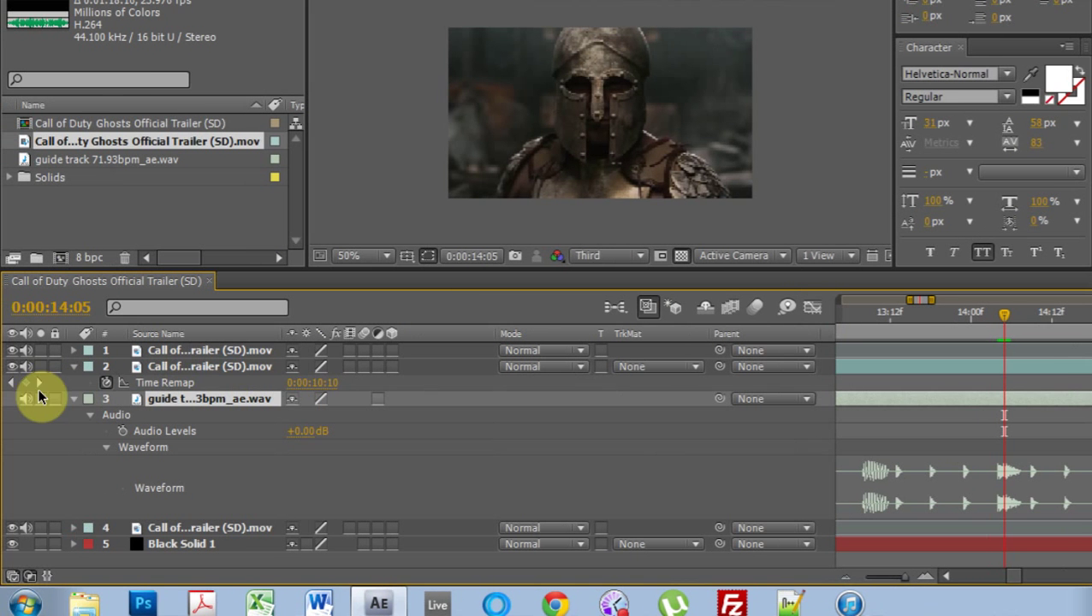
click(25, 384)
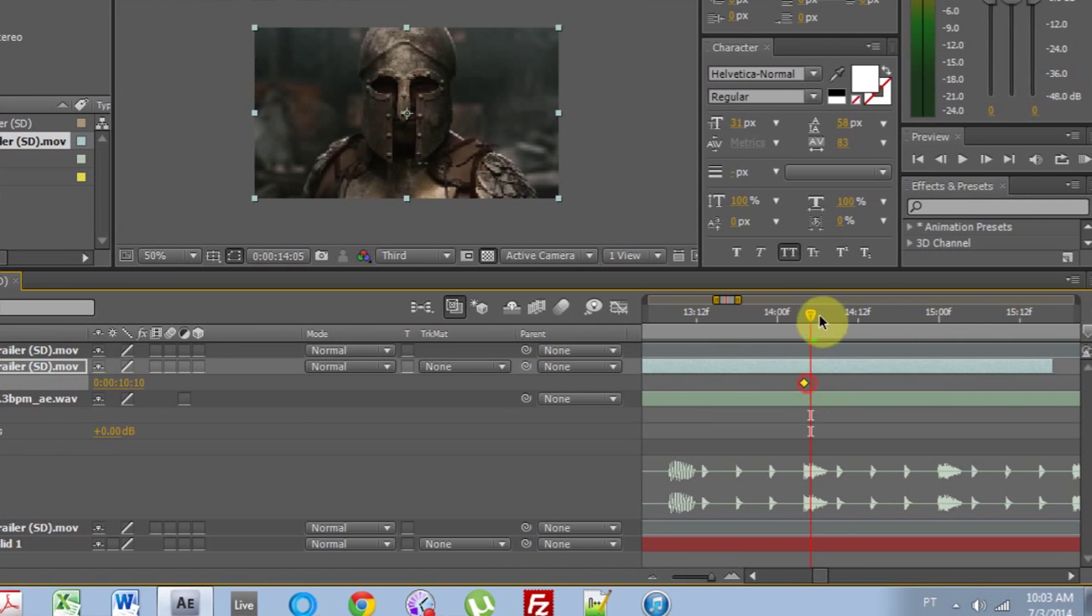
mouse_move(805, 317)
mouse_down()
mouse_move(794, 316)
mouse_move(805, 320)
mouse_up()
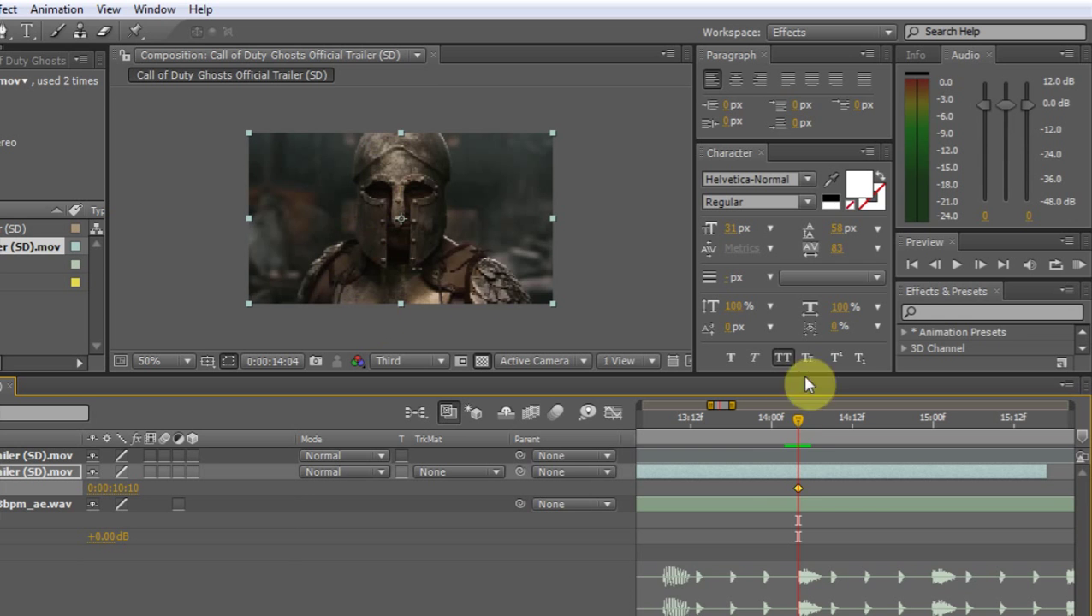
mouse_move(737, 408)
mouse_down()
mouse_move(746, 408)
mouse_move(717, 410)
mouse_up()
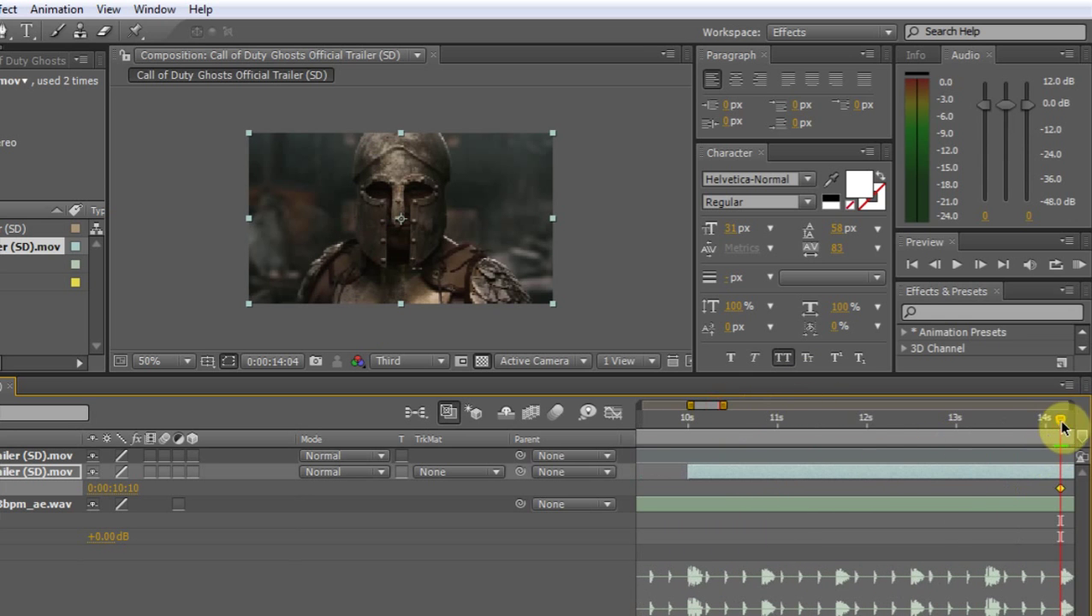
drag(1062, 428, 789, 449)
drag(688, 430, 862, 449)
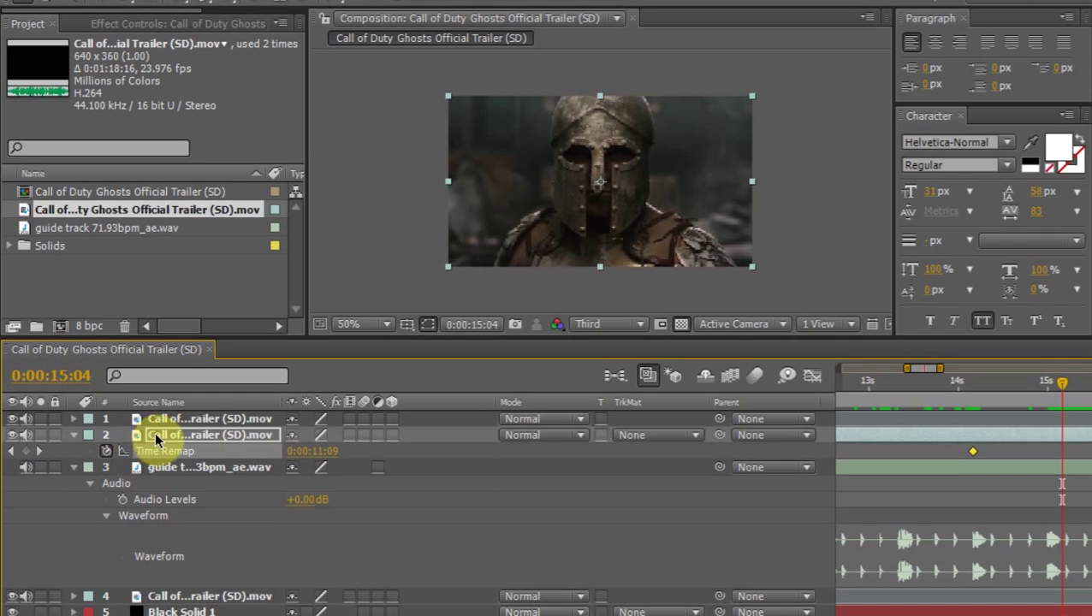
Keyframe the second clip's Opacity at full at 15:04, fading to 0% slightly later.
click(182, 432)
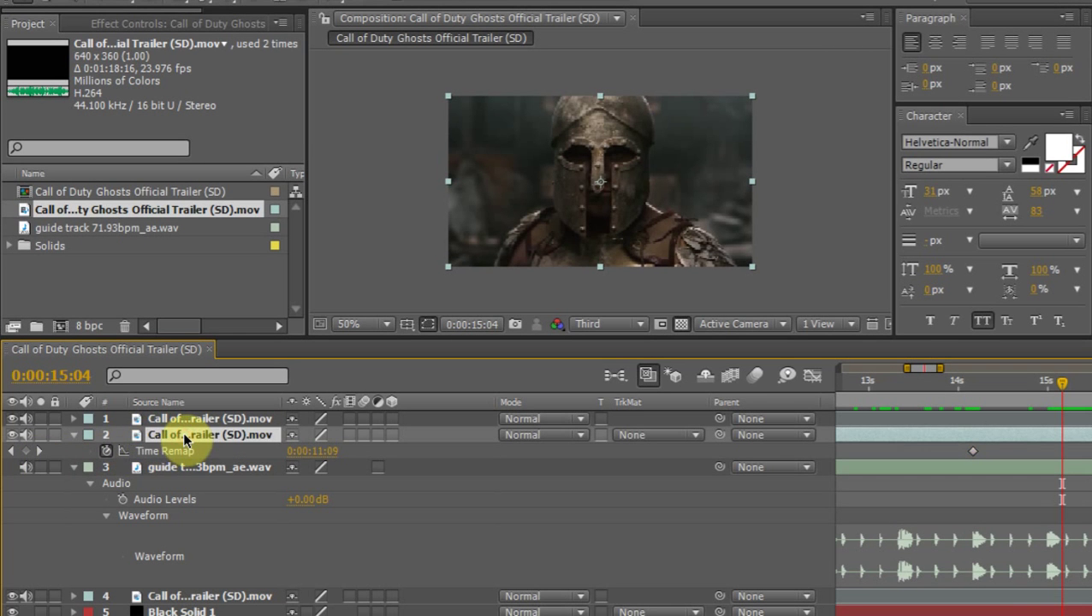
key(u)
key(u)
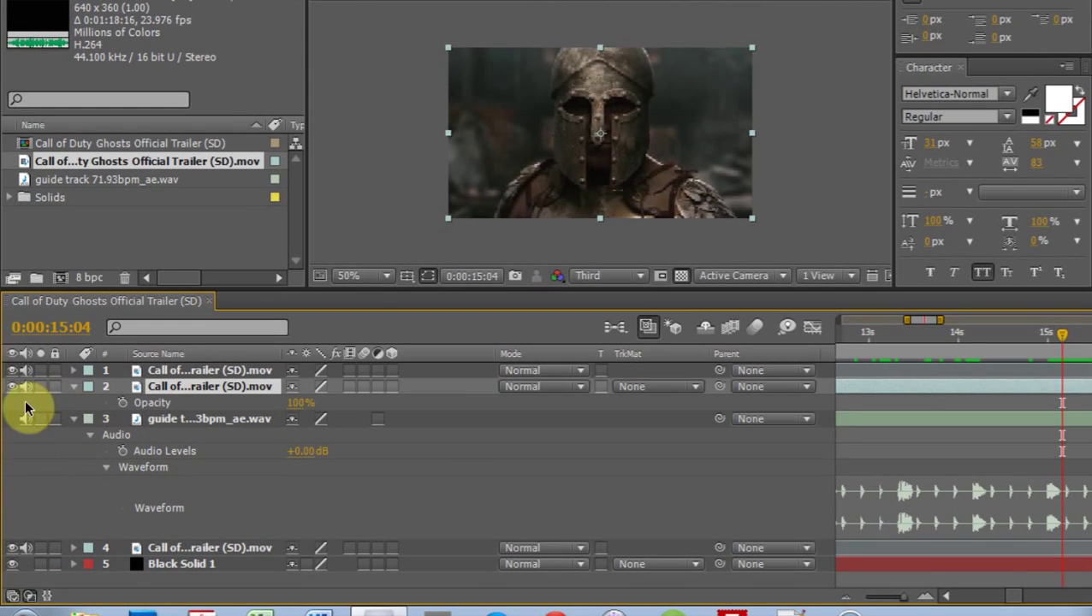
click(122, 402)
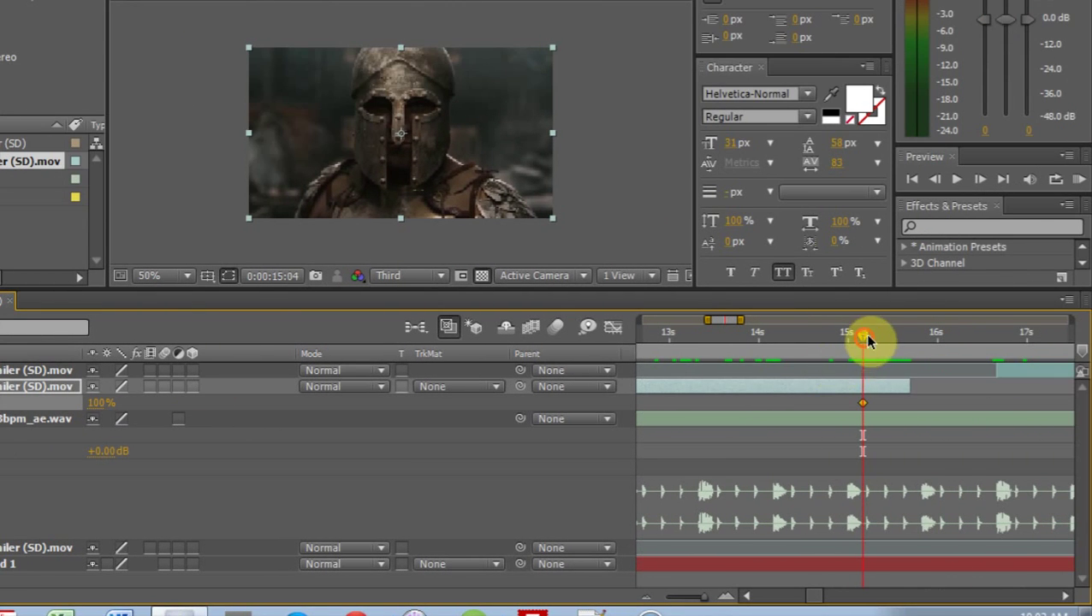
drag(866, 337, 911, 342)
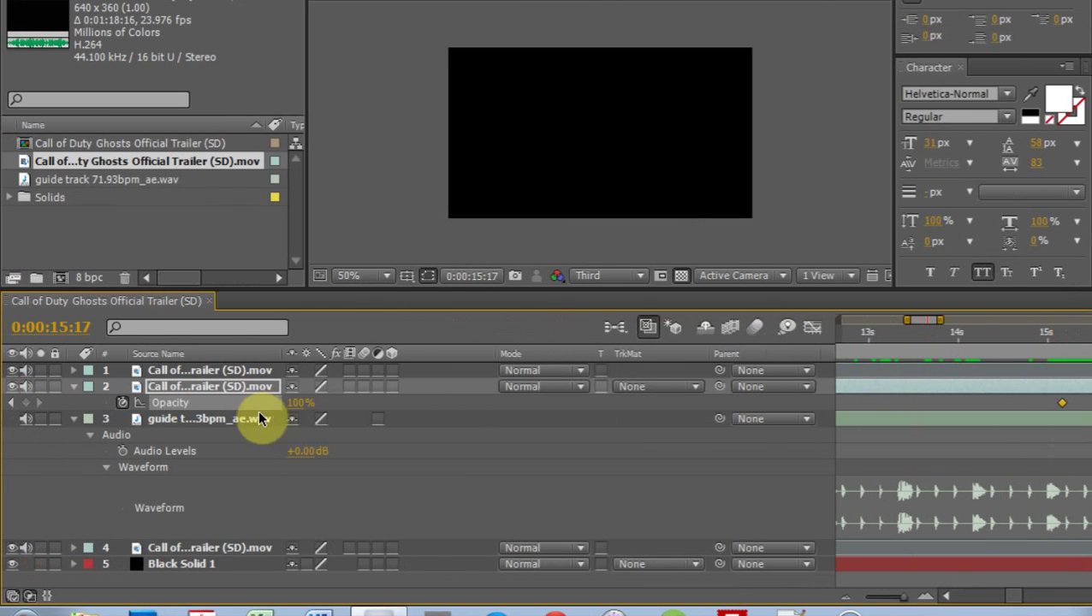
drag(297, 404, 53, 405)
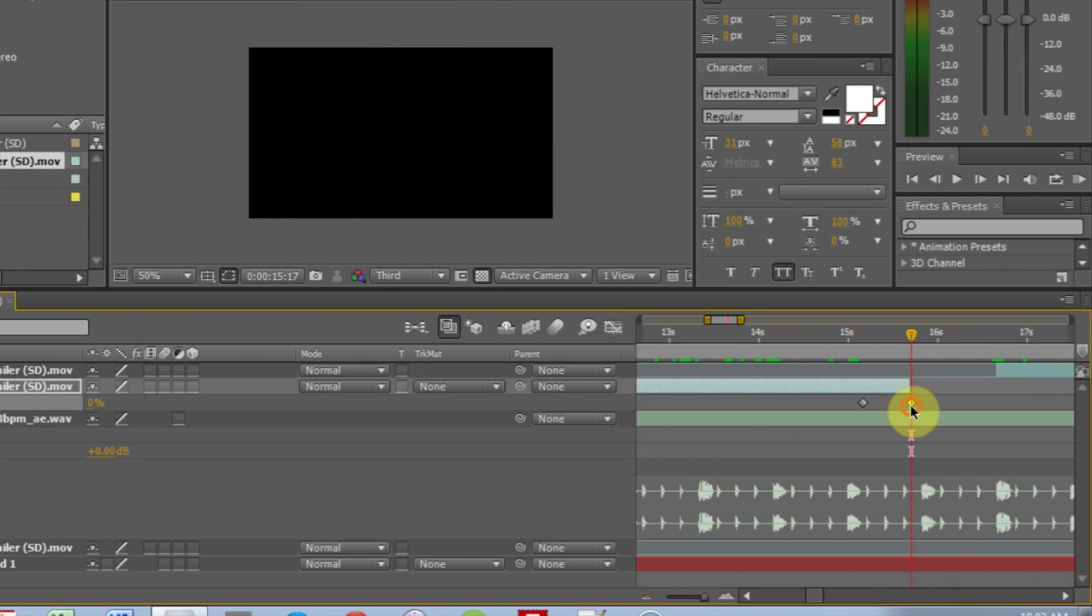
Replay the fade from about 14 seconds and reselect the second trailer layer.
drag(916, 336, 799, 339)
click(751, 351)
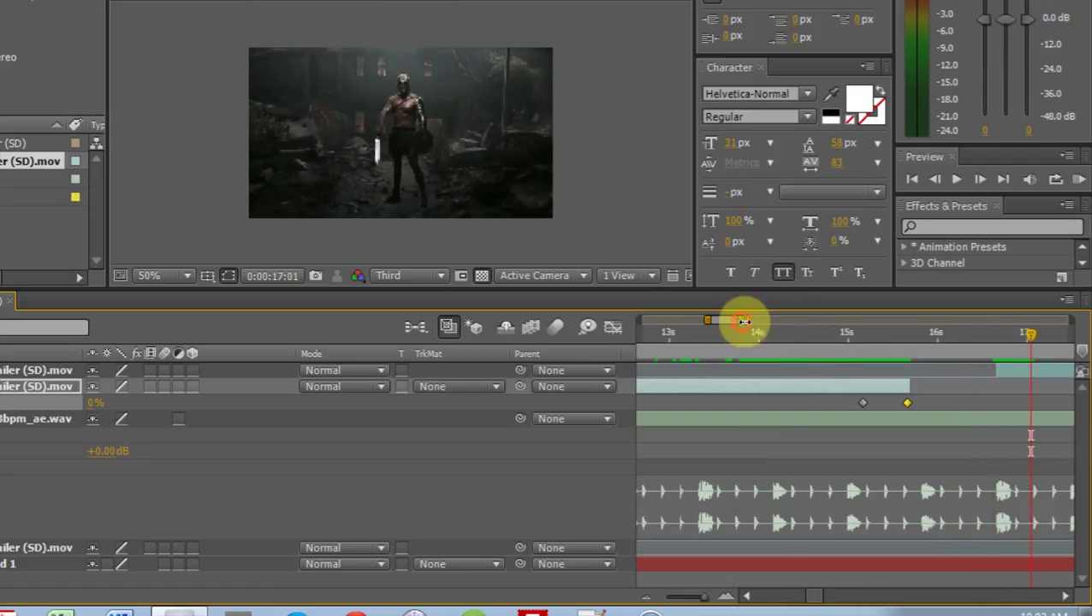
mouse_move(741, 321)
mouse_down()
mouse_move(764, 325)
mouse_move(747, 319)
mouse_up()
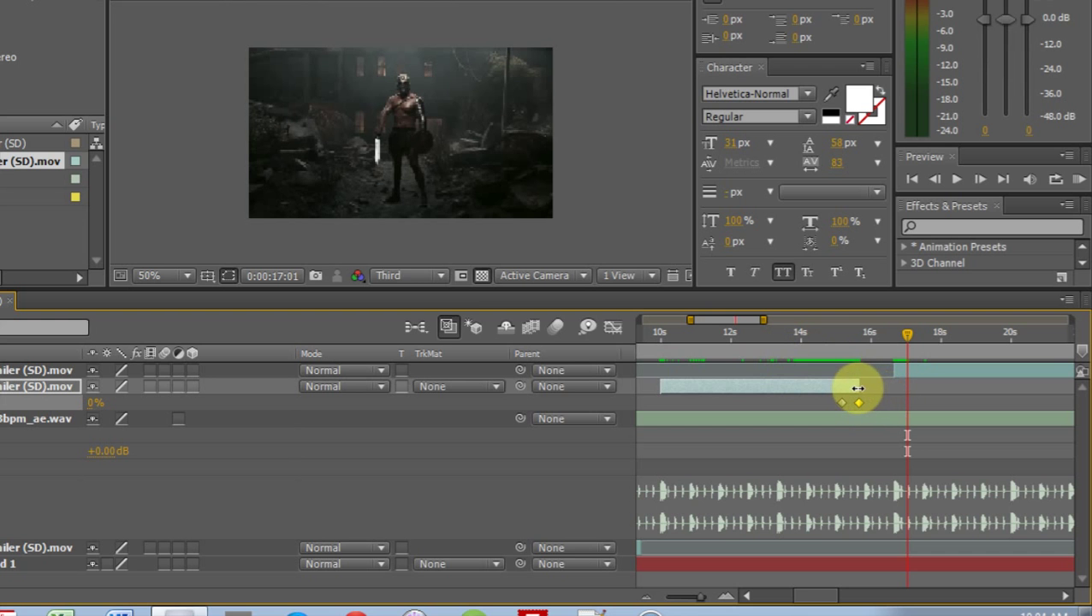
click(860, 390)
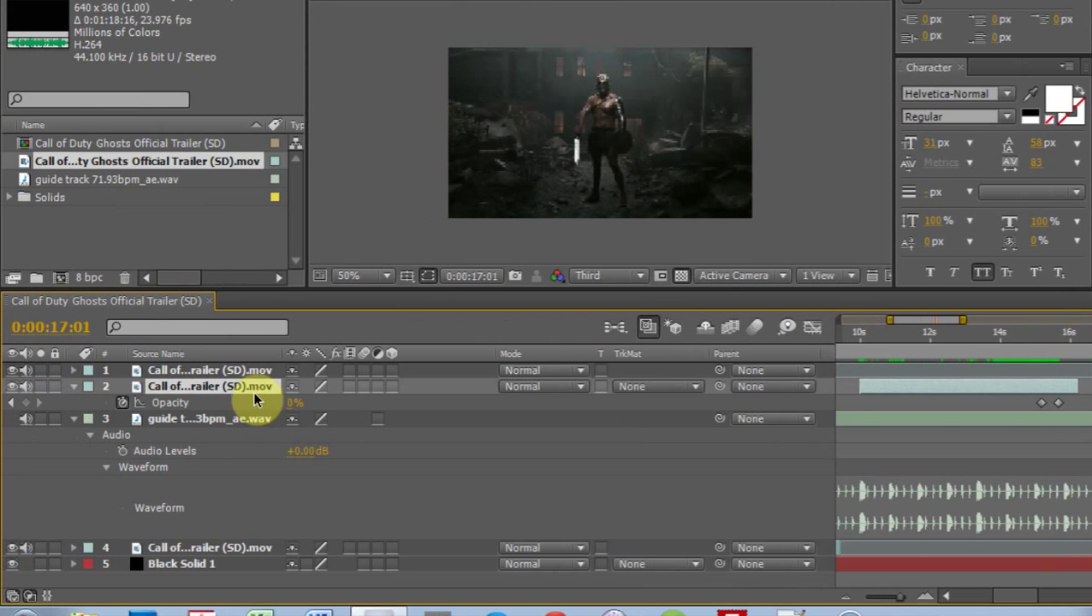
Shift the second clip's opacity fade keyframes slightly later, checking timing around 15:10.
key(ctrl+alt+t)
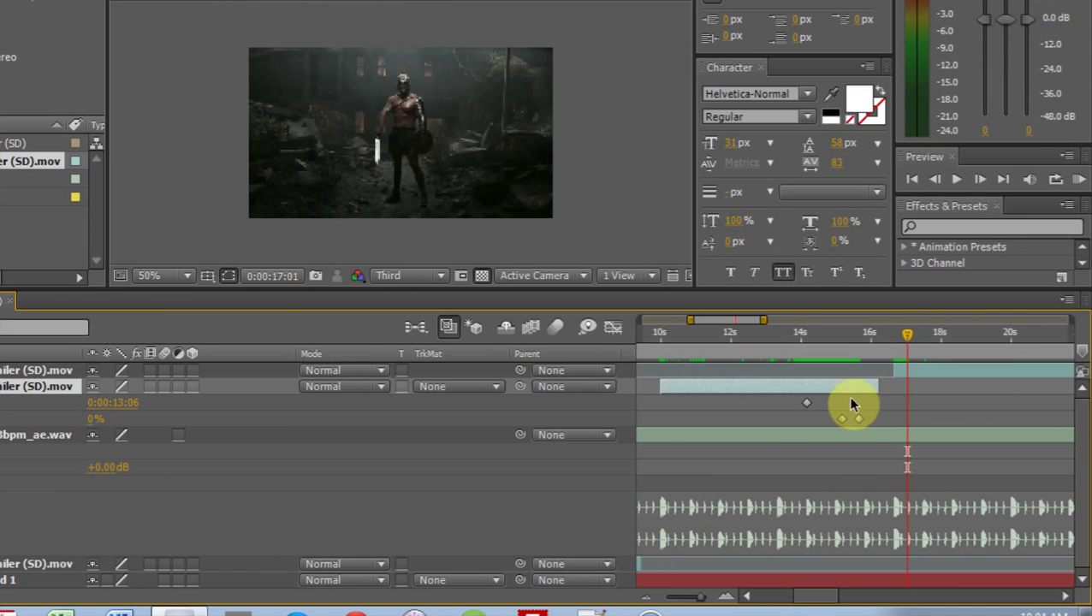
click(860, 337)
drag(860, 338, 842, 339)
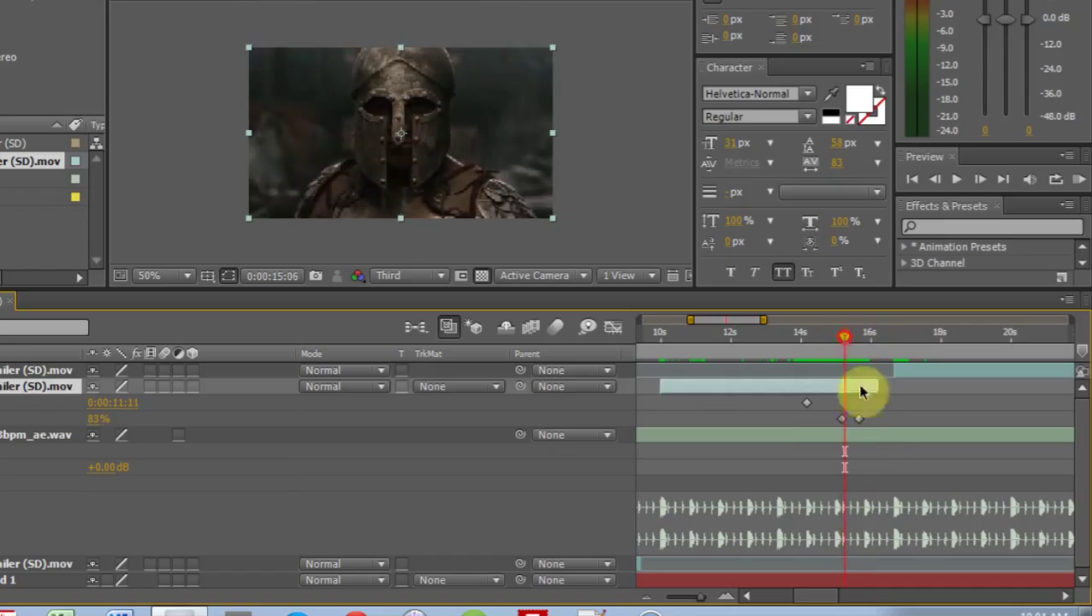
drag(857, 391, 874, 419)
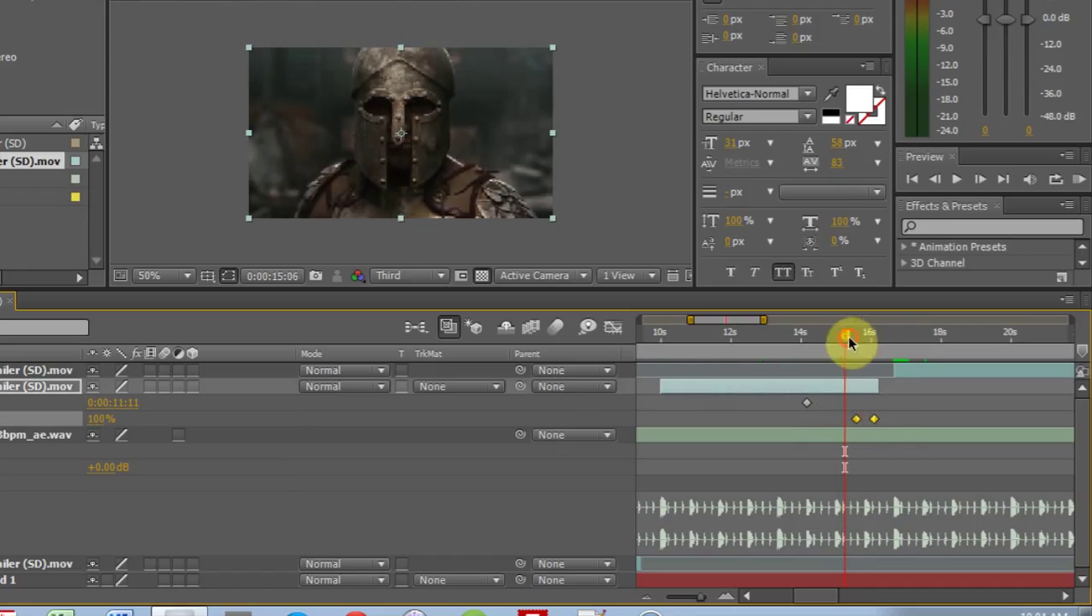
mouse_move(849, 341)
mouse_down()
mouse_move(871, 349)
mouse_move(850, 342)
mouse_move(861, 337)
mouse_up()
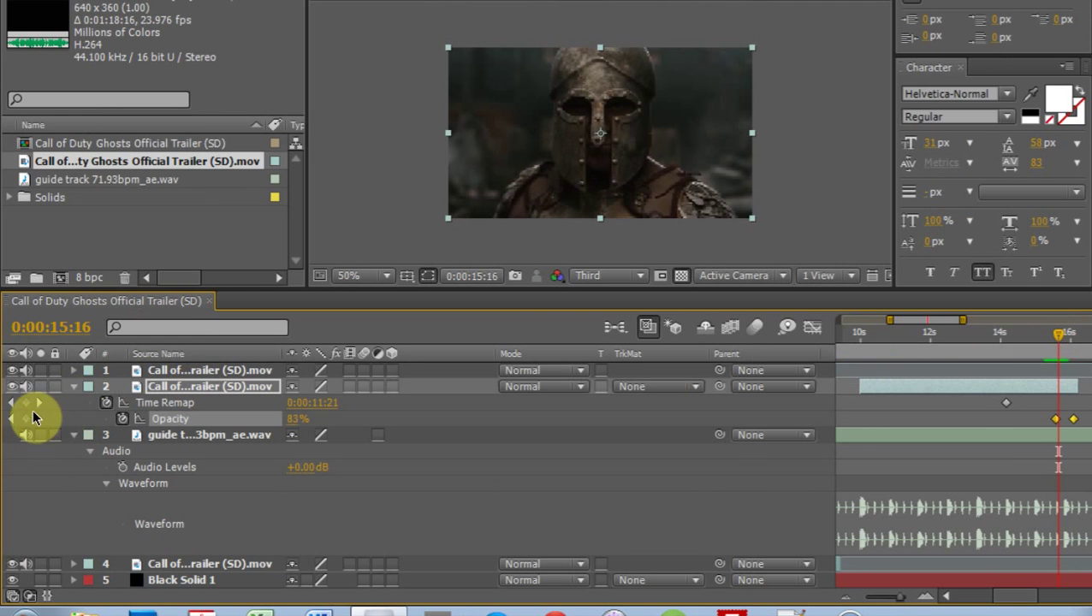
Add a Time Remap keyframe at 15:16, adjust its source frame, and move to 19 seconds.
click(29, 409)
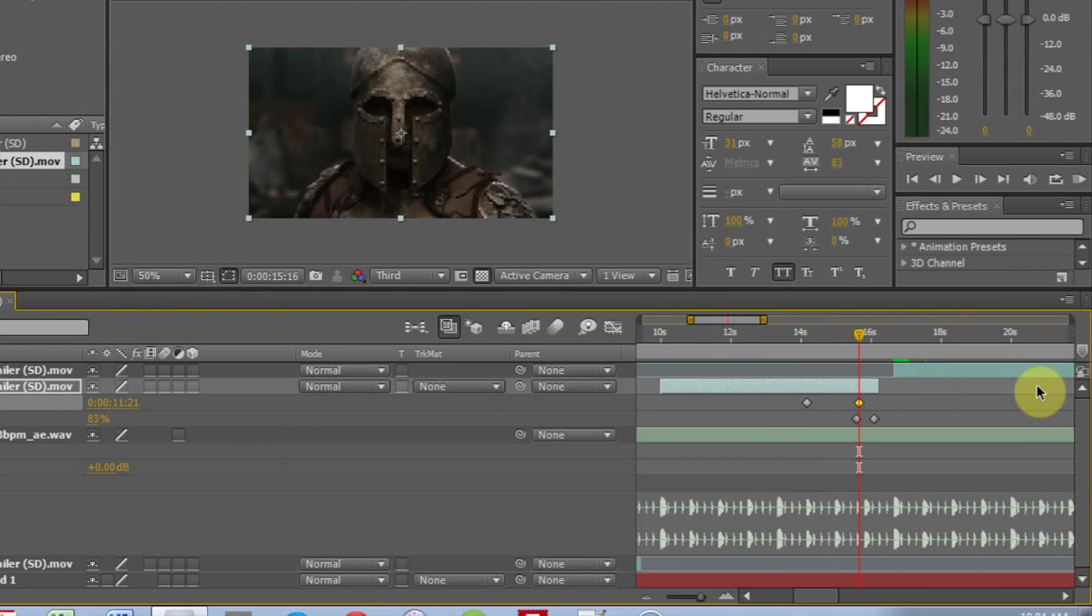
mouse_move(859, 403)
mouse_down()
mouse_move(864, 412)
mouse_move(872, 404)
mouse_up()
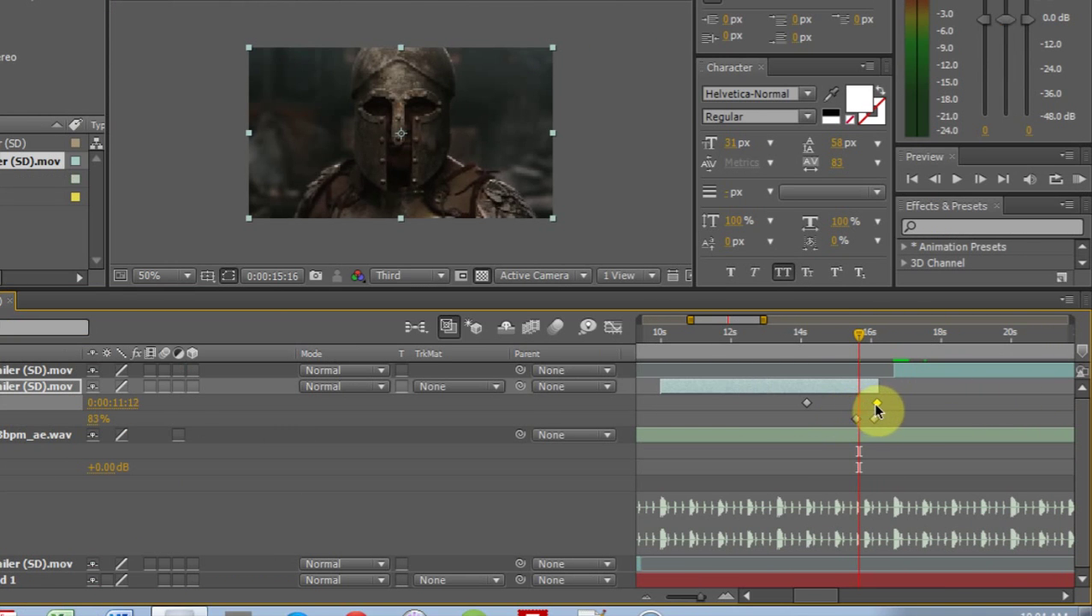
drag(858, 338, 897, 367)
drag(749, 326, 775, 323)
drag(715, 340, 808, 351)
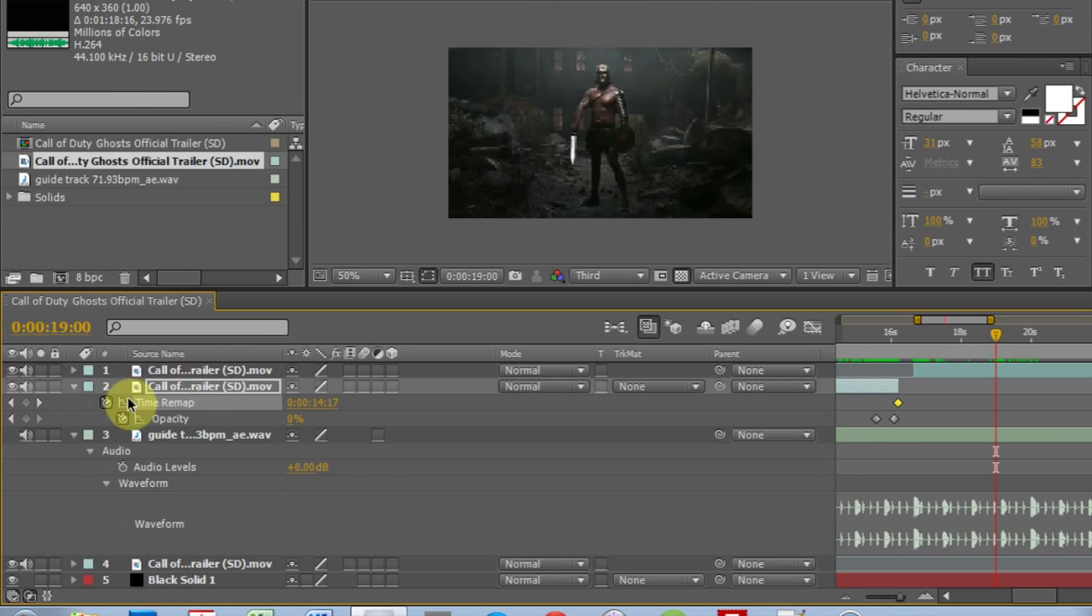
click(181, 371)
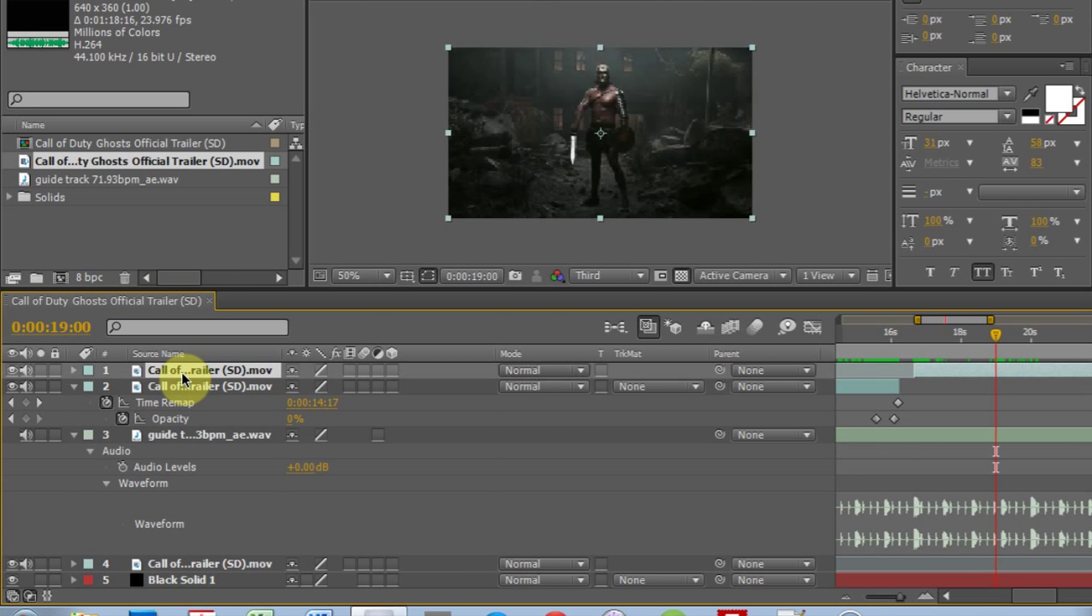
key(ctrl+shift+d)
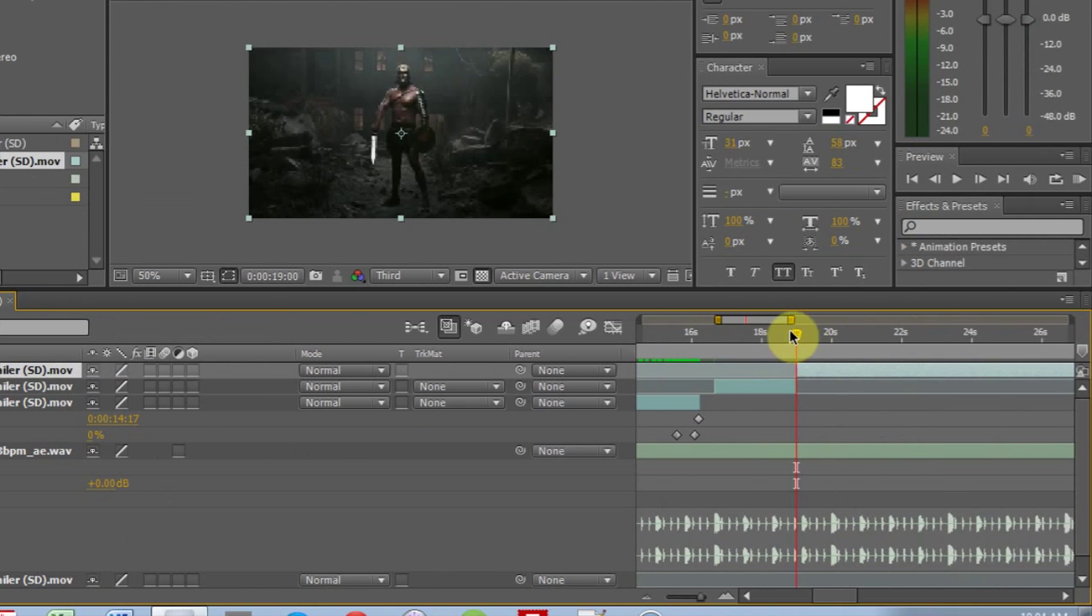
drag(995, 336, 1032, 343)
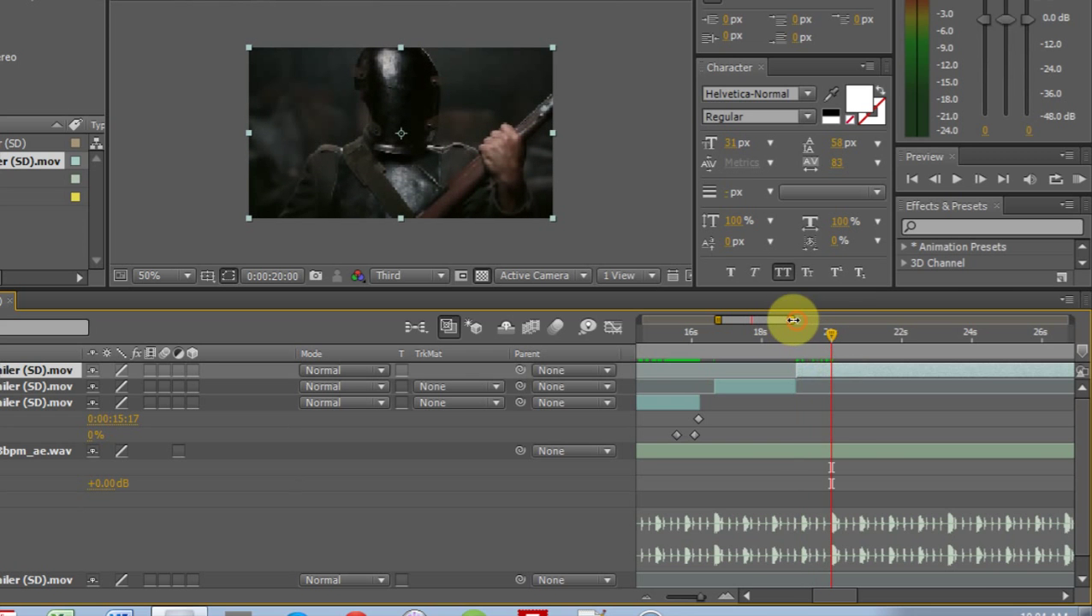
drag(791, 319, 665, 312)
drag(738, 294, 680, 296)
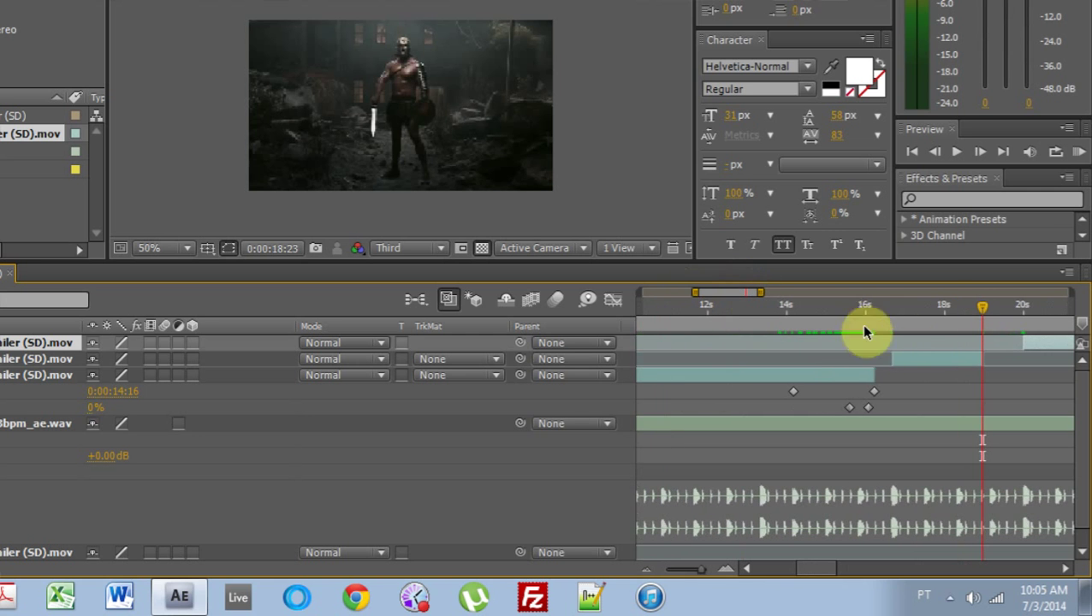
drag(947, 309, 981, 316)
drag(752, 293, 776, 295)
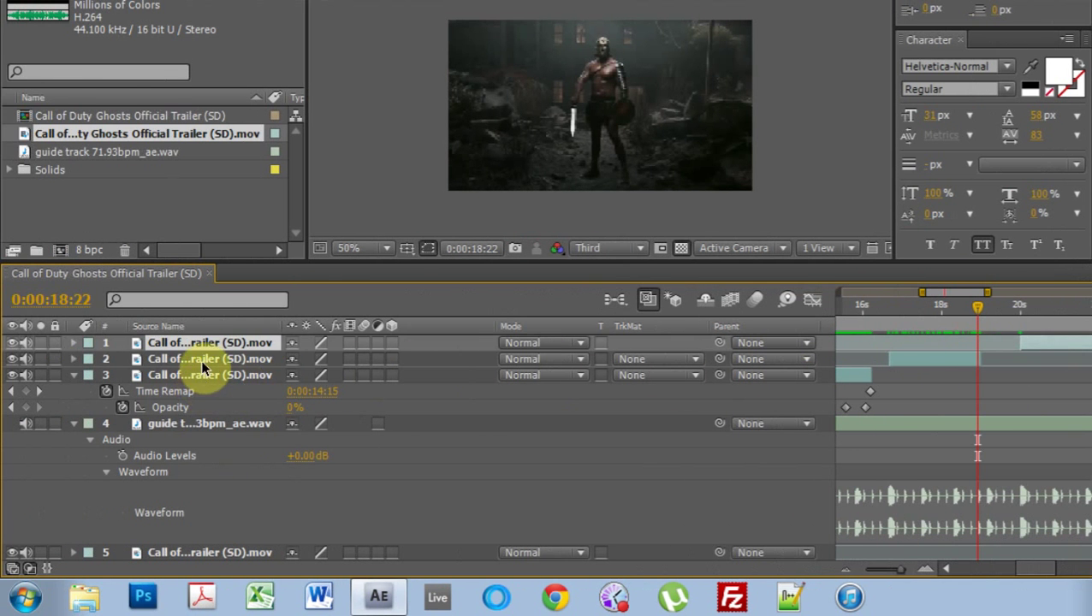
click(7, 362)
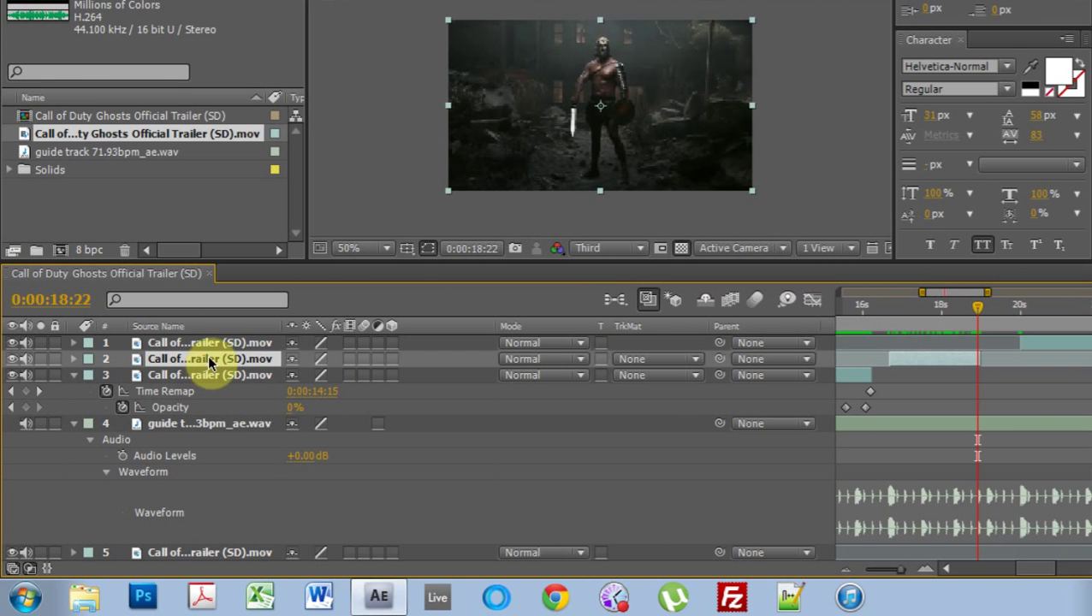
Enable Time Remapping on trailer layer 2 and extend its out point past 19 seconds.
right_click(210, 361)
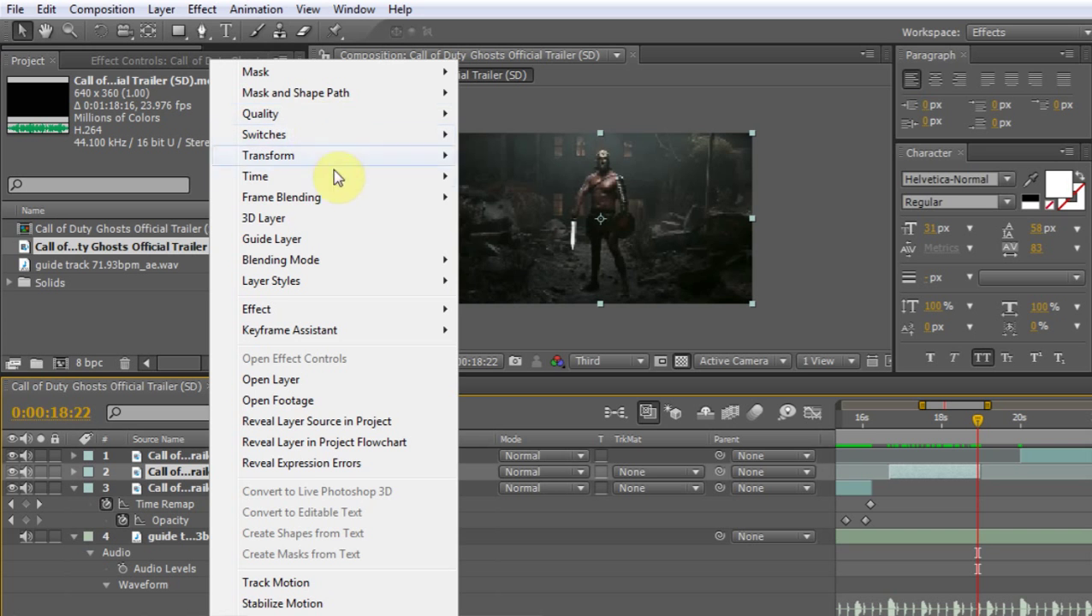
click(365, 184)
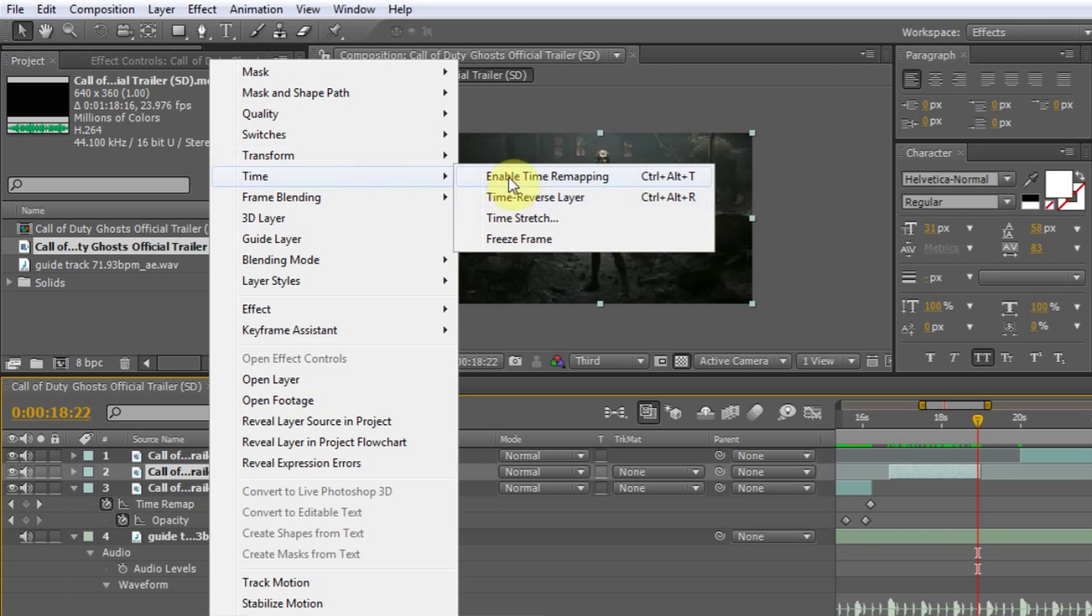
click(507, 176)
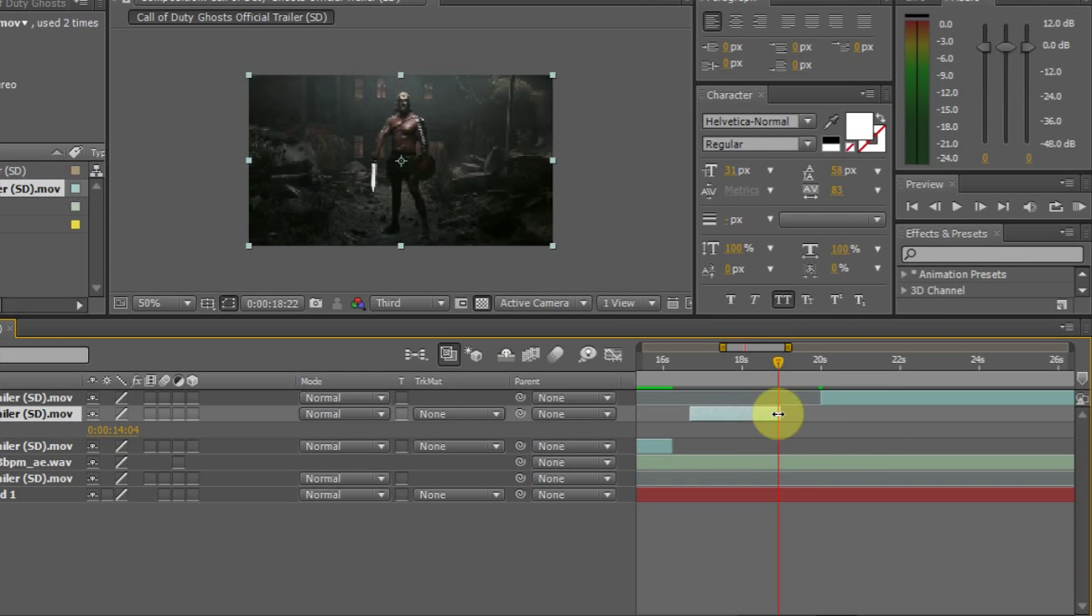
drag(778, 414, 806, 416)
drag(776, 365, 781, 366)
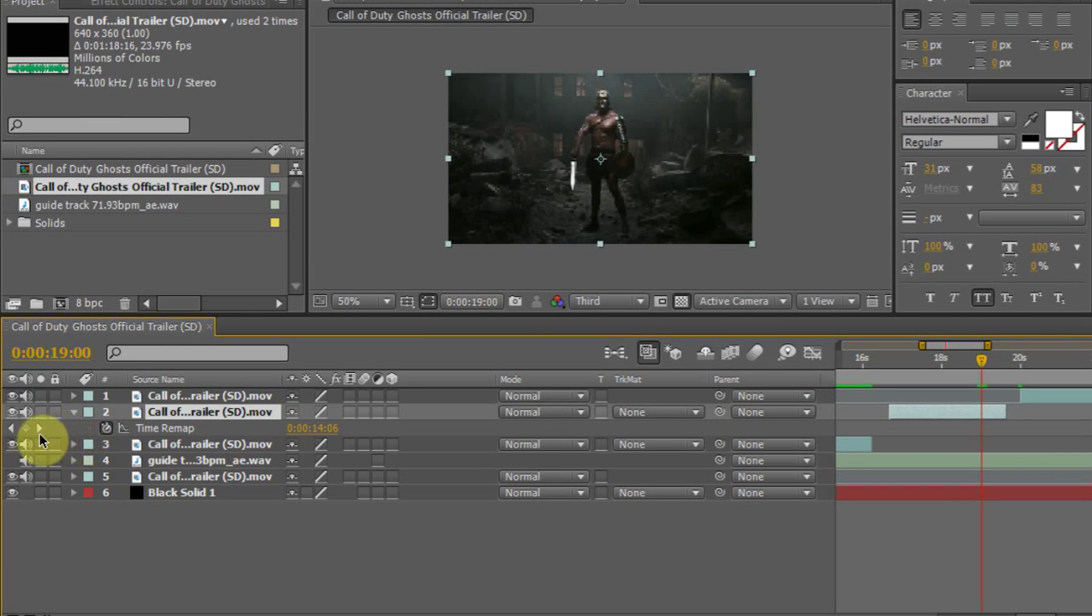
Add Time Remap keyframes on layer 2 at 19:00 and 16:16.
click(25, 430)
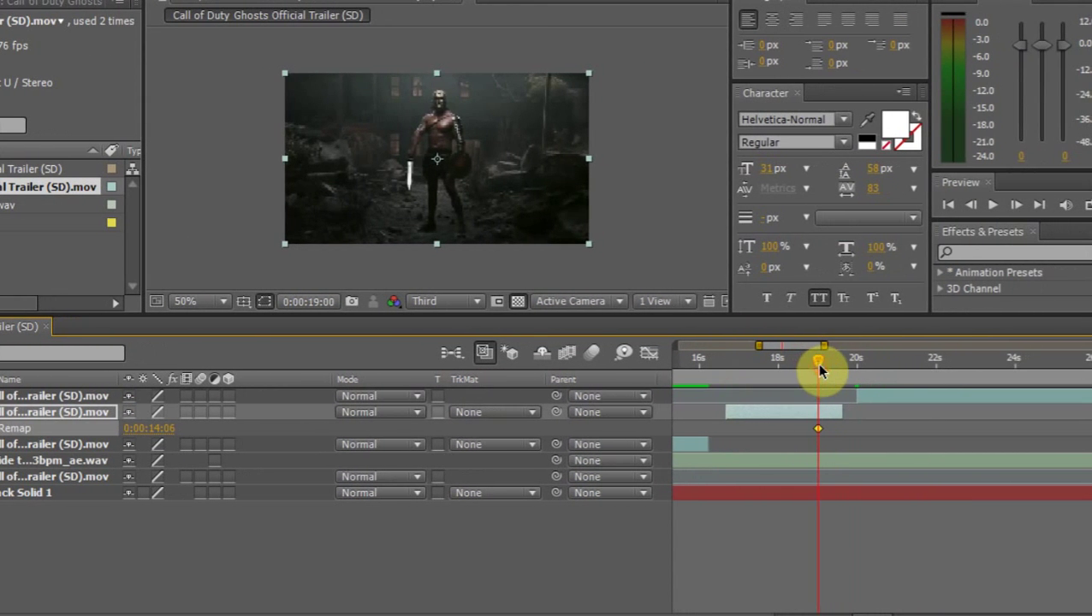
drag(818, 368, 720, 361)
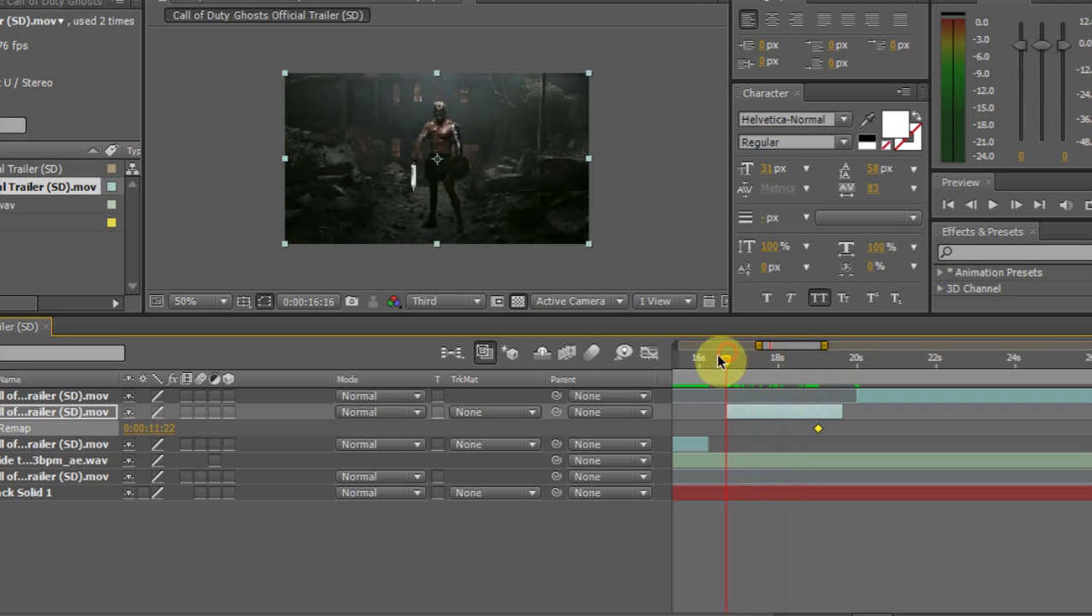
click(25, 415)
drag(890, 339, 982, 367)
drag(819, 359, 811, 362)
Retime the end remap keyframe to an earlier source frame and fine-tune it by one frame.
drag(811, 406, 833, 406)
mouse_move(796, 341)
mouse_down()
mouse_move(811, 349)
mouse_move(704, 348)
mouse_move(814, 364)
mouse_move(811, 390)
mouse_move(812, 342)
mouse_move(800, 338)
mouse_up()
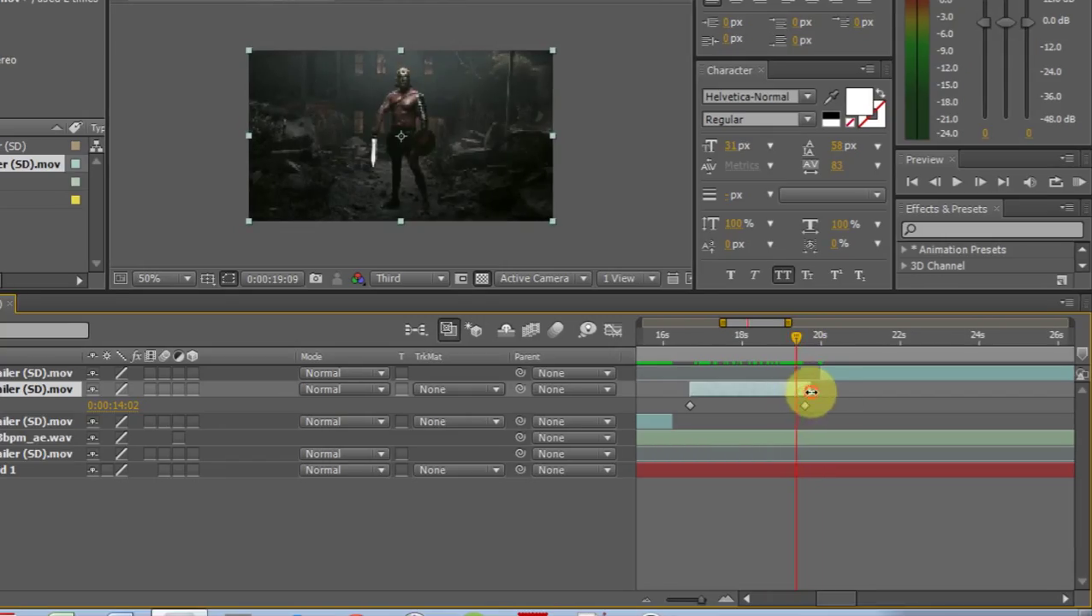
drag(804, 406, 807, 406)
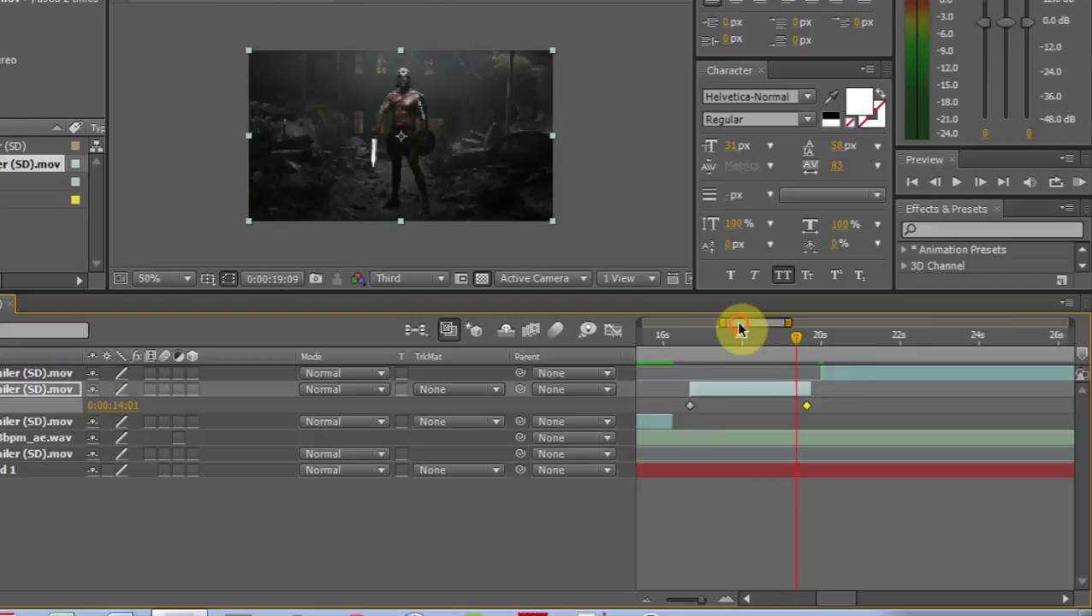
mouse_move(739, 328)
mouse_down()
mouse_move(678, 324)
mouse_move(753, 327)
mouse_move(736, 328)
mouse_up()
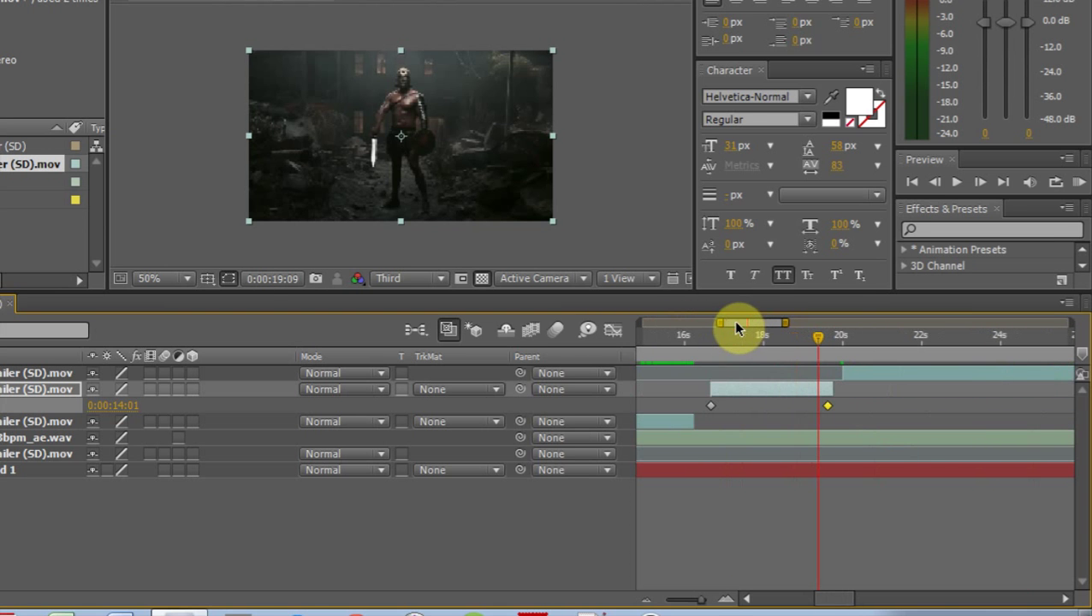
Reveal layer 3's keyframes with U and move layer 2's end remap keyframe to 0:00:18:22.
click(6, 425)
key(u)
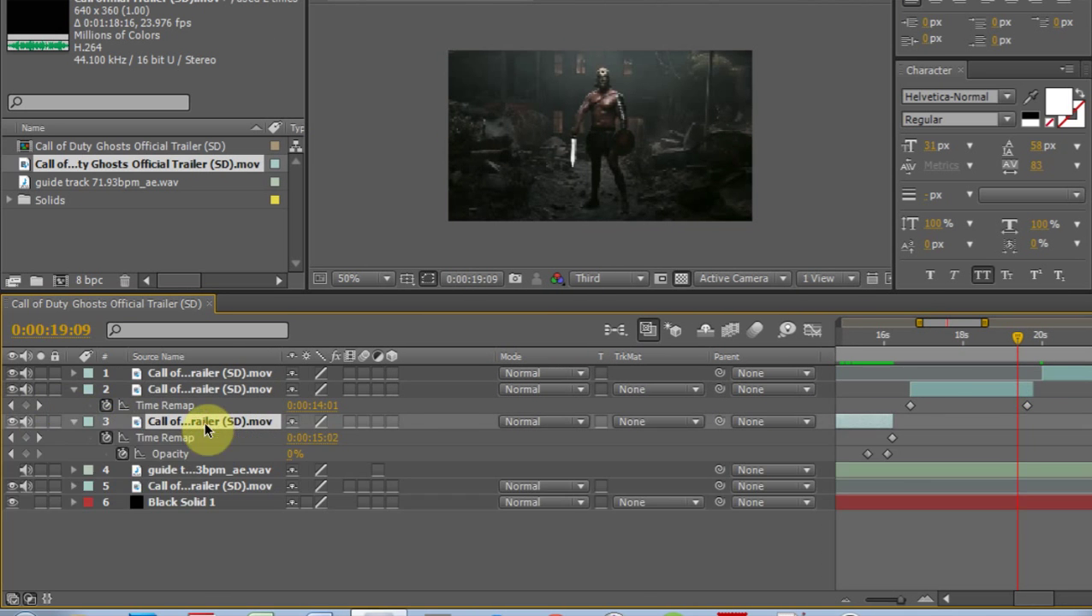
click(682, 452)
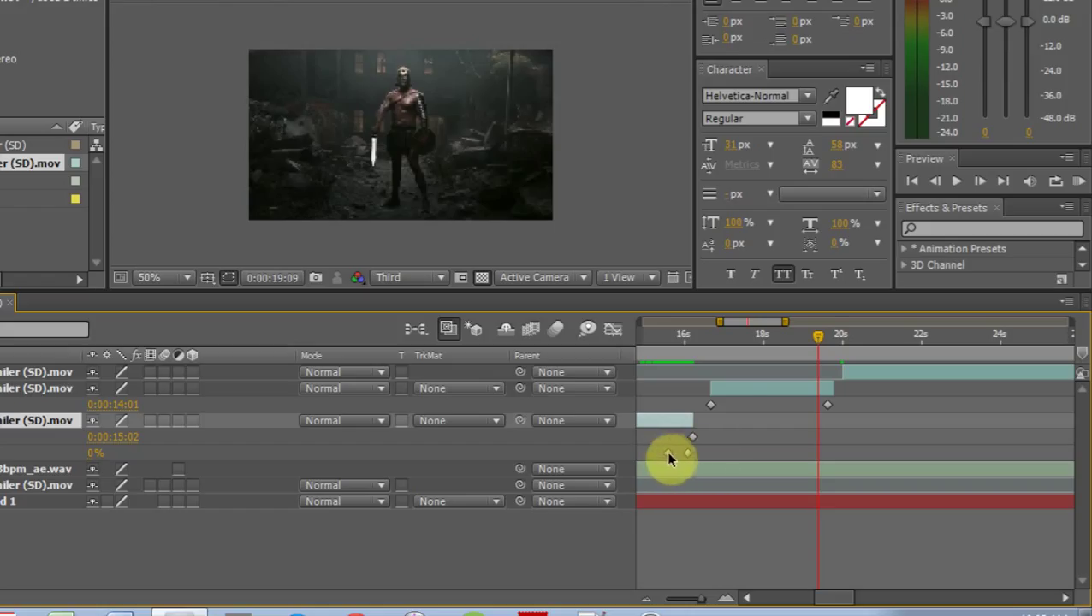
drag(822, 340, 709, 354)
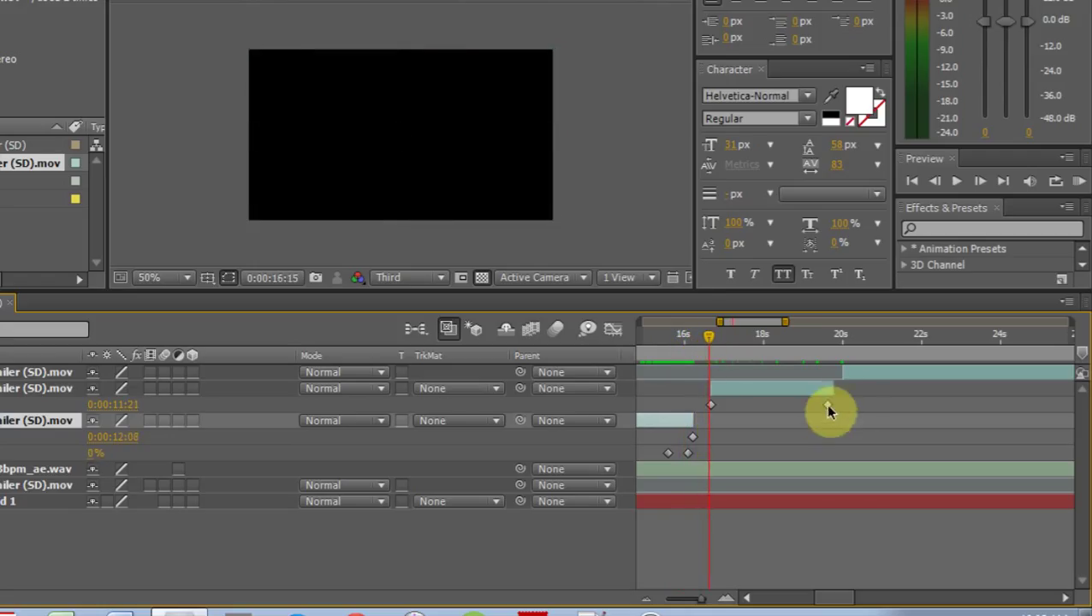
drag(828, 410, 822, 399)
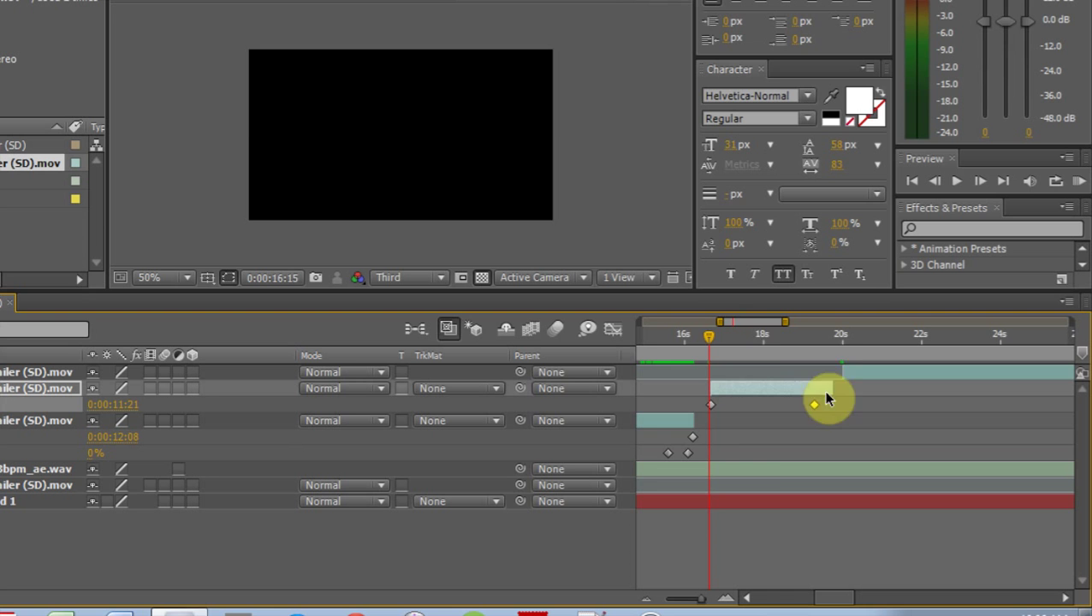
drag(722, 348, 800, 361)
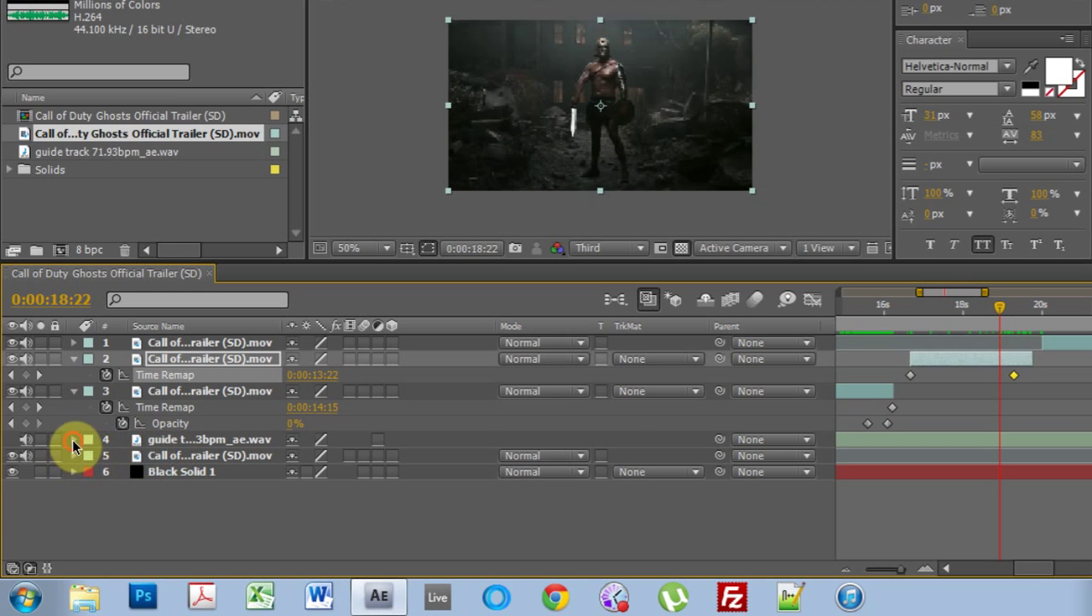
Show the guide track's audio waveform in the timeline.
click(73, 442)
click(90, 456)
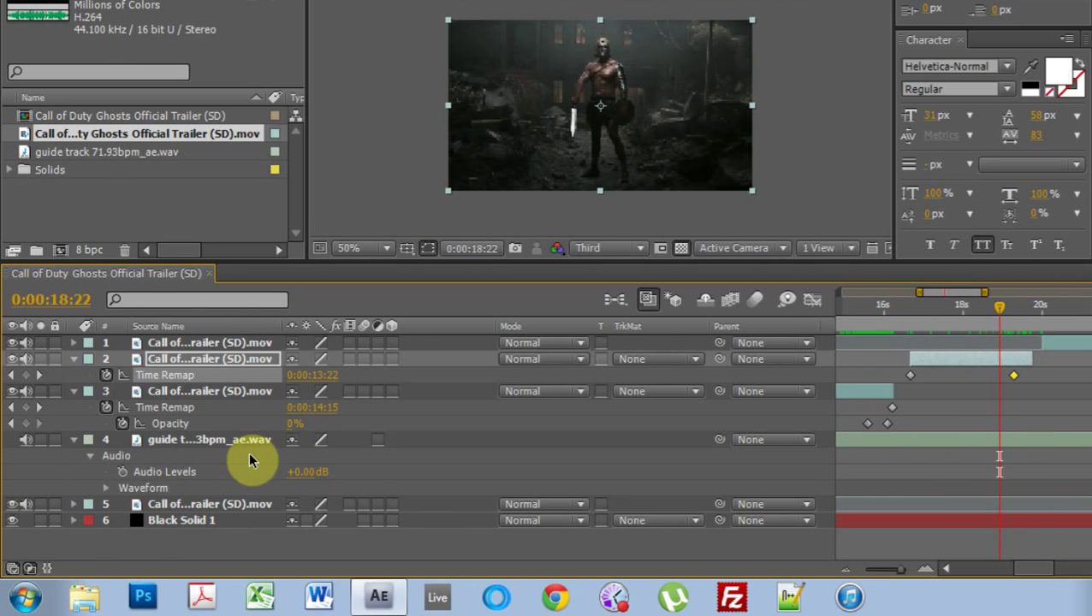
click(104, 488)
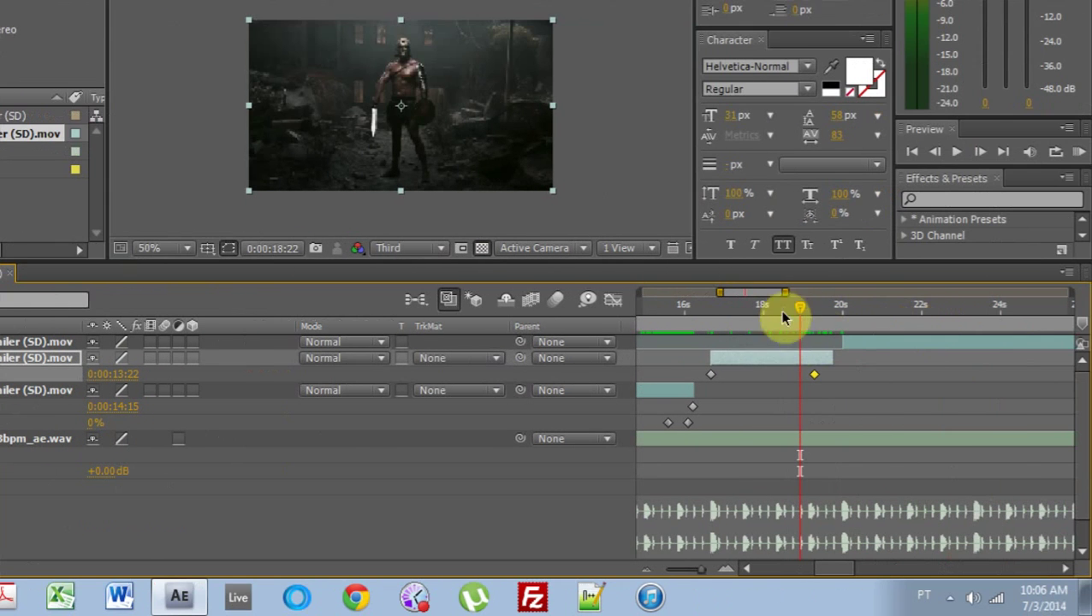
Zoom to about 15–17 seconds and move layer 3's Opacity keyframe onto the playhead near 15:15.
drag(788, 295, 725, 293)
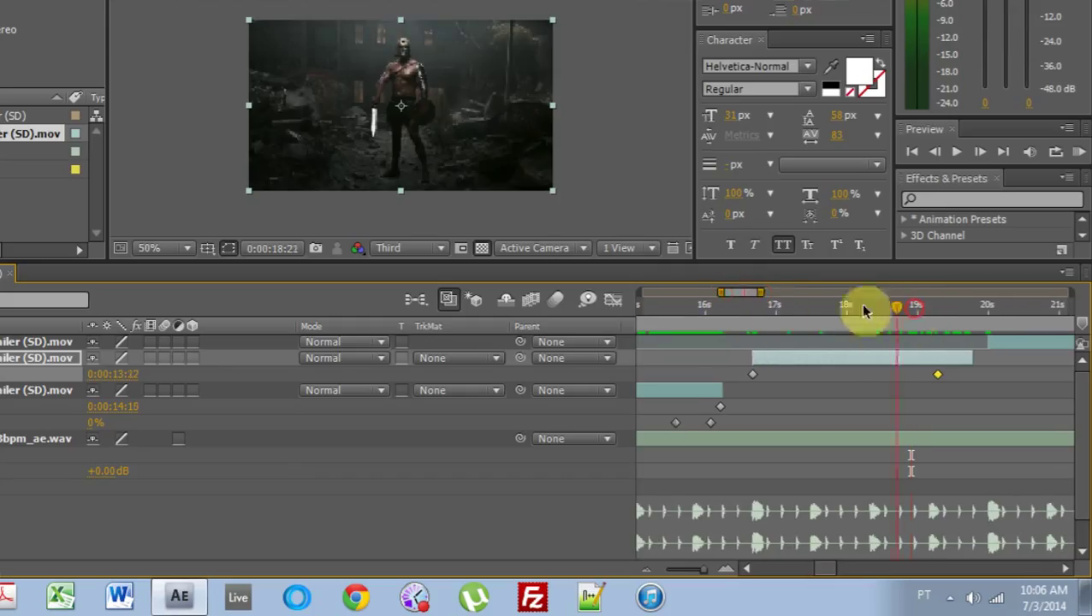
click(729, 314)
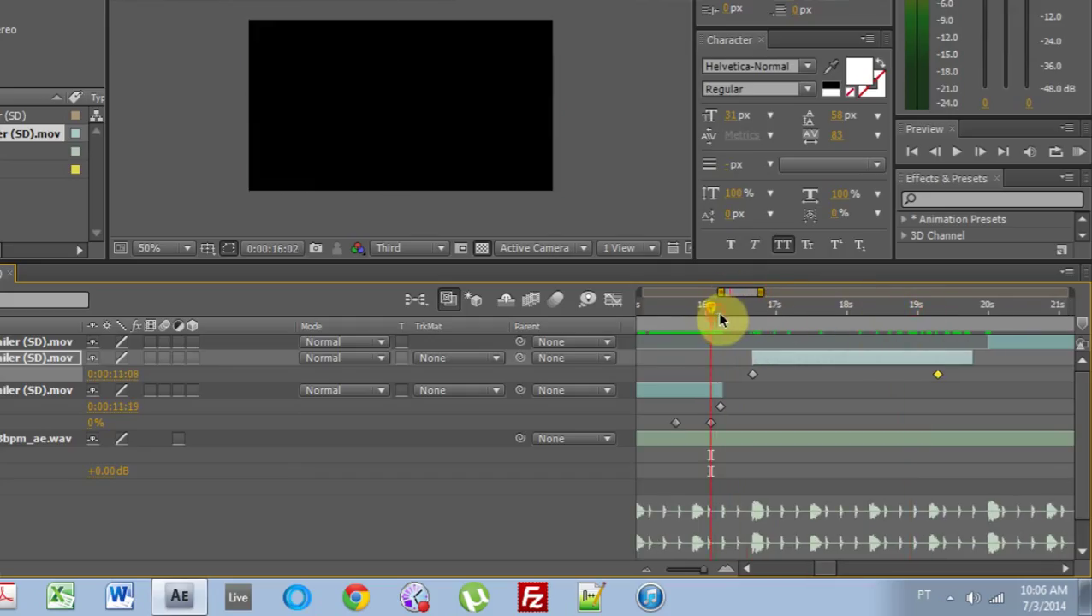
drag(748, 293, 743, 293)
click(790, 391)
click(792, 315)
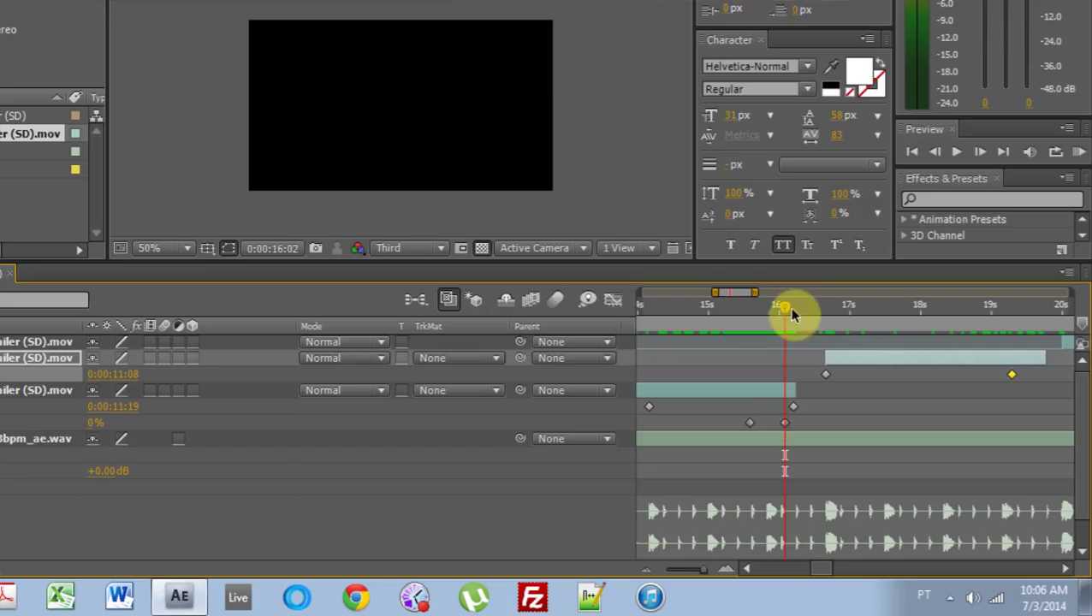
mouse_move(755, 294)
mouse_down()
mouse_move(726, 292)
mouse_move(739, 295)
mouse_up()
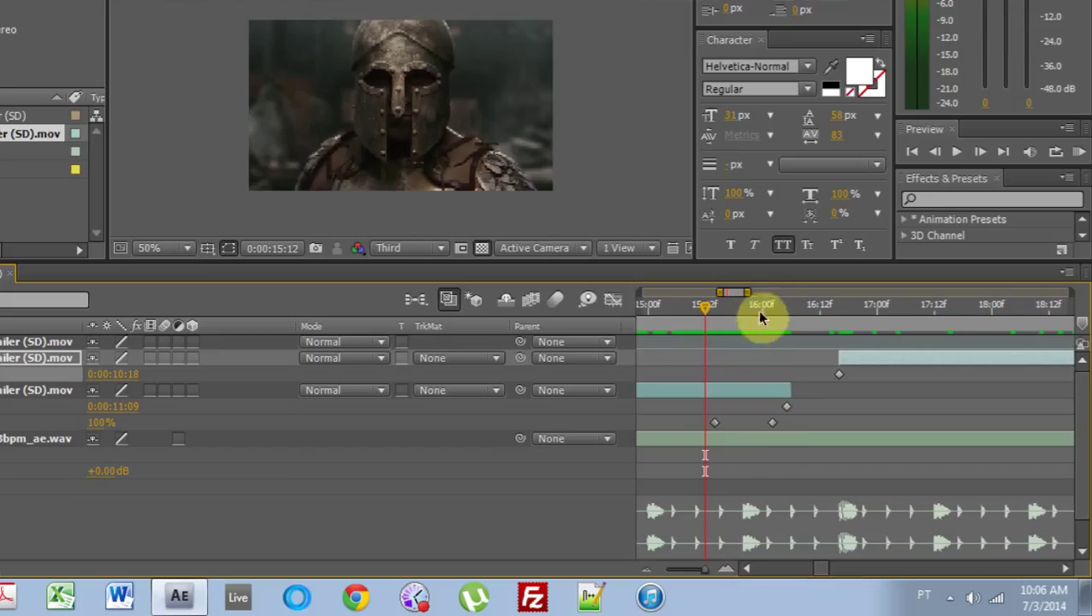
click(759, 315)
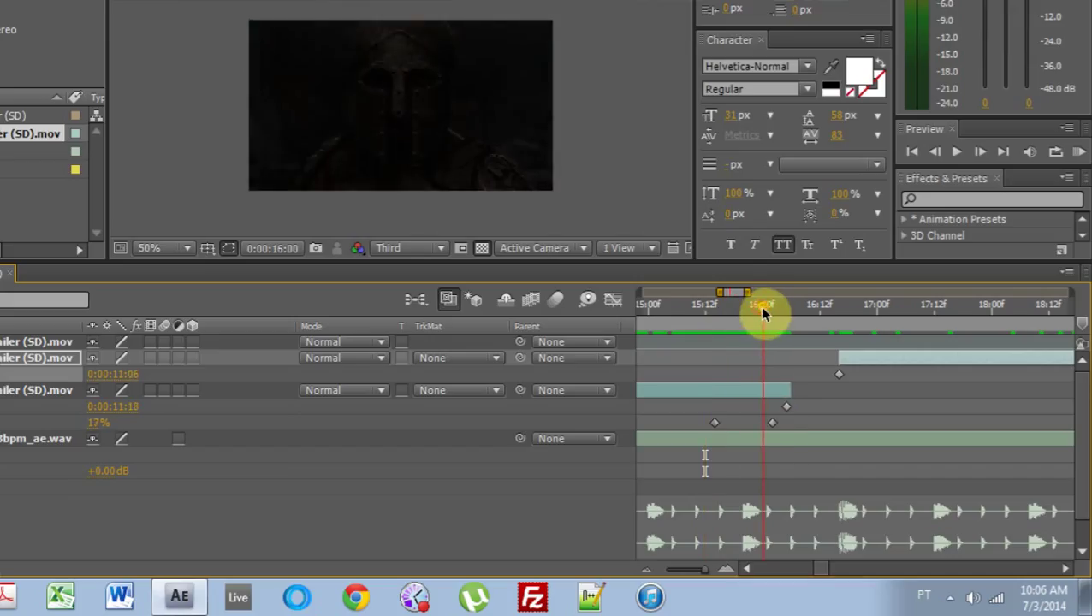
click(770, 425)
drag(767, 310, 844, 330)
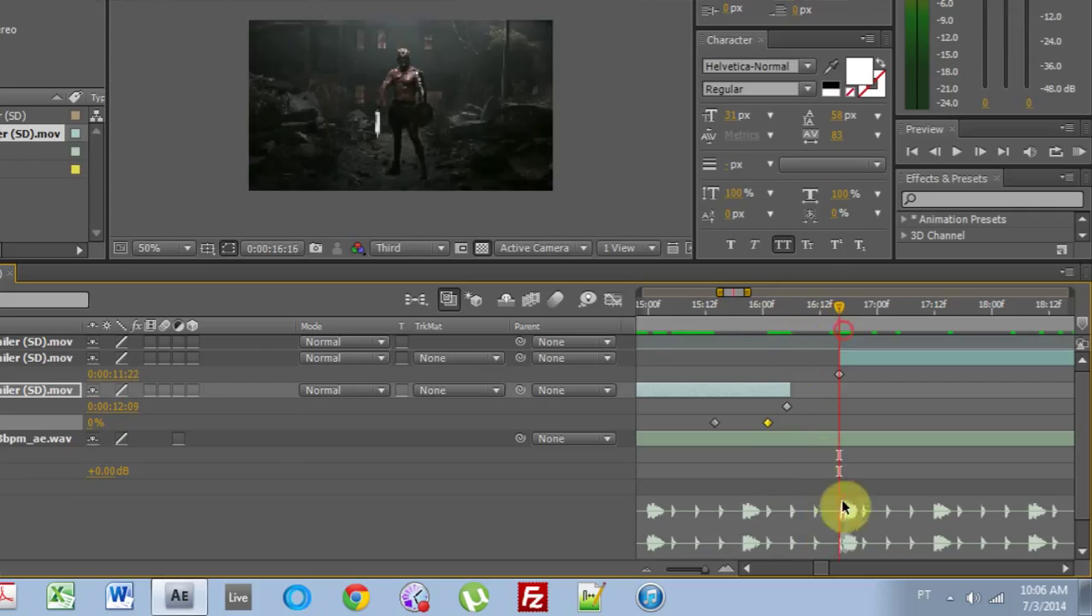
drag(728, 294, 728, 294)
click(735, 309)
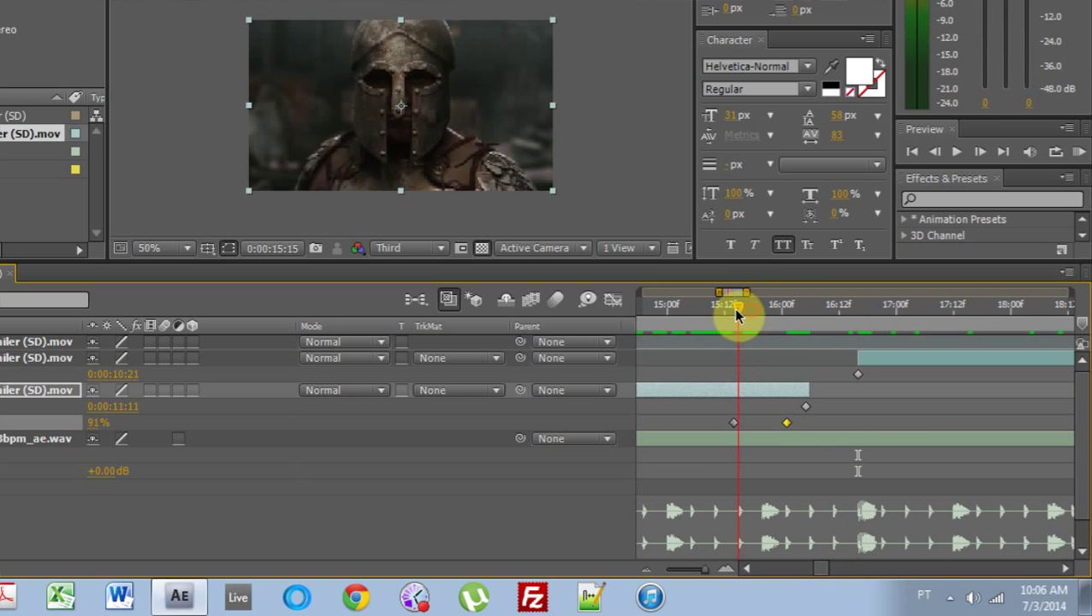
drag(731, 428, 736, 423)
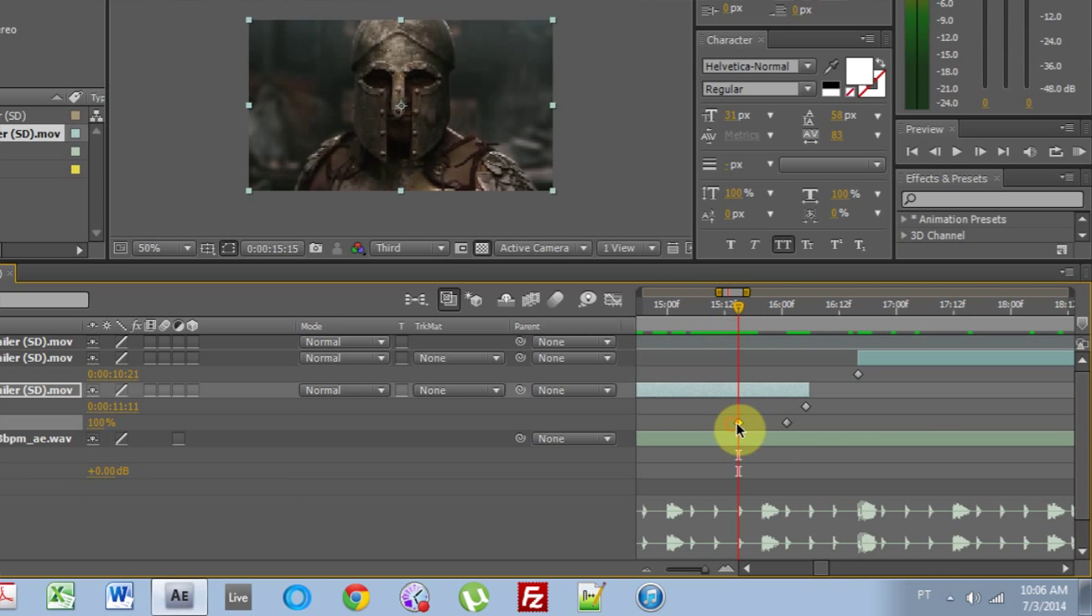
Scrub through the fade to review its timing, ending at 19:07.
drag(739, 315, 863, 339)
drag(738, 297, 1059, 348)
drag(742, 295, 751, 295)
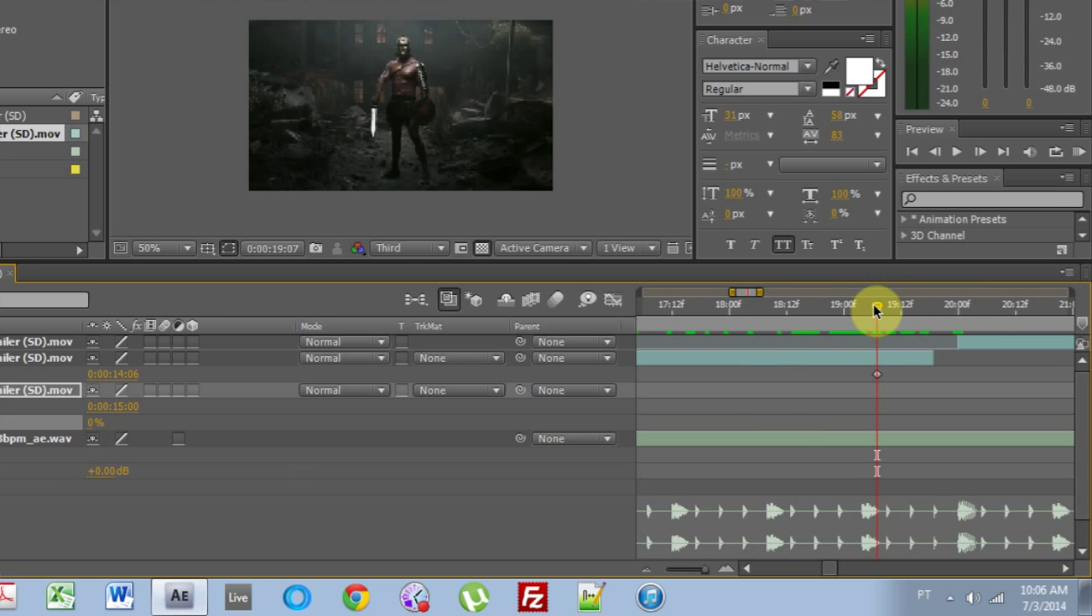
Add an Opacity keyframe to the second trailer layer near 19:07.
mouse_move(874, 305)
mouse_down()
mouse_move(905, 320)
mouse_move(875, 318)
mouse_up()
click(187, 358)
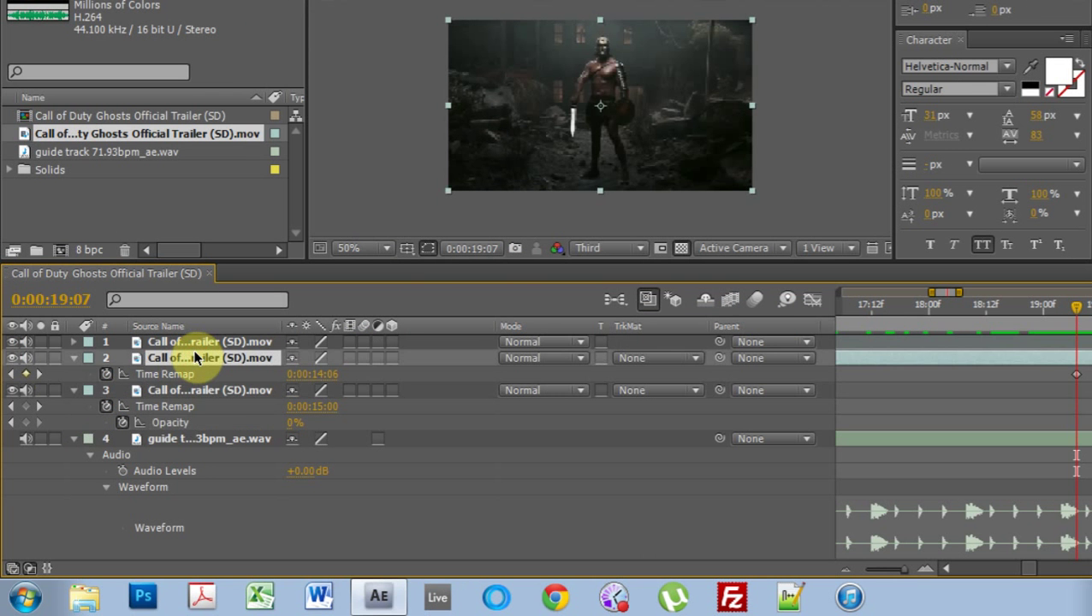
key(t)
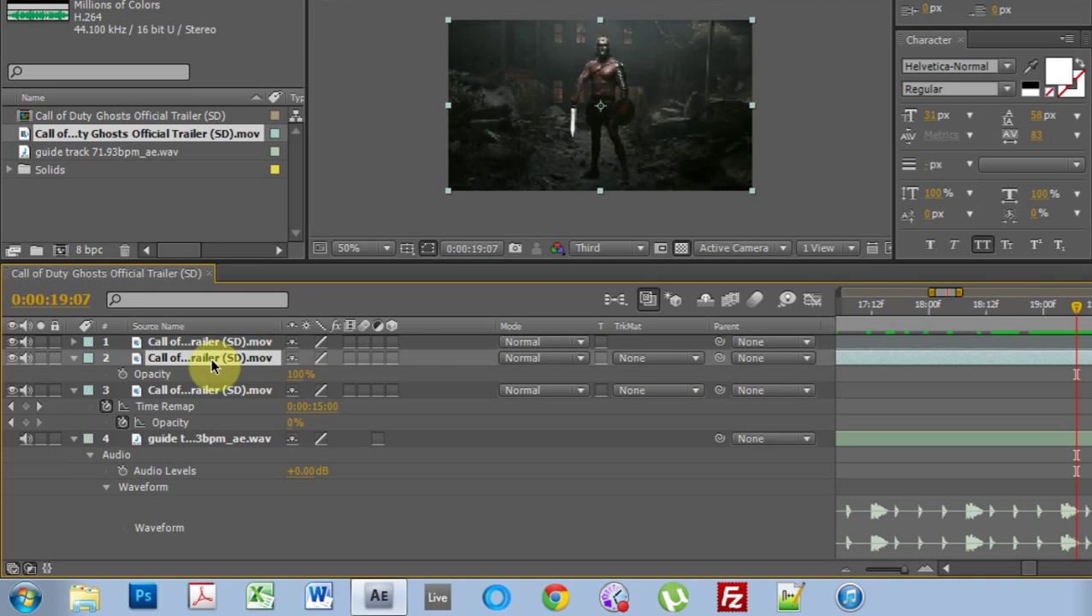
click(122, 375)
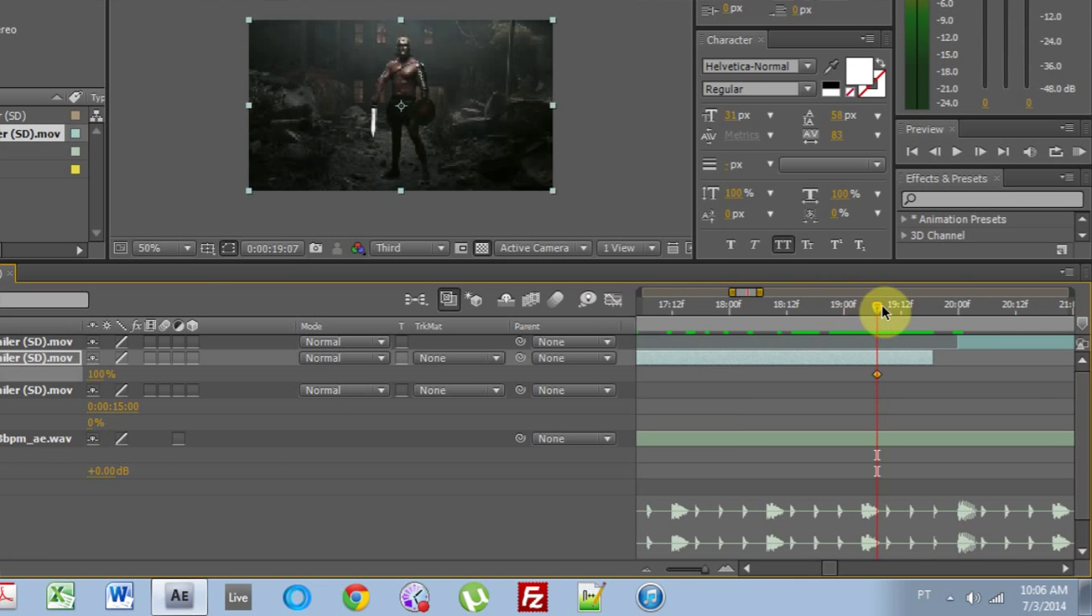
Enable Time Remap on layer 2 and align its keyframes with the cut near 19:09.
mouse_move(882, 313)
mouse_down()
mouse_move(890, 309)
mouse_move(878, 310)
mouse_up()
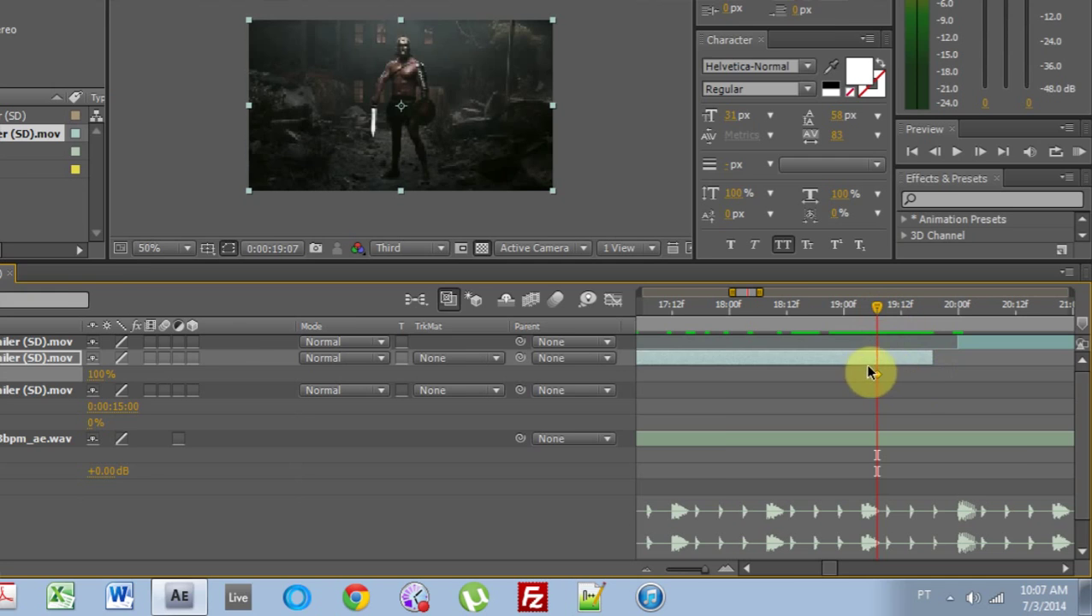
key(ctrl+alt+t)
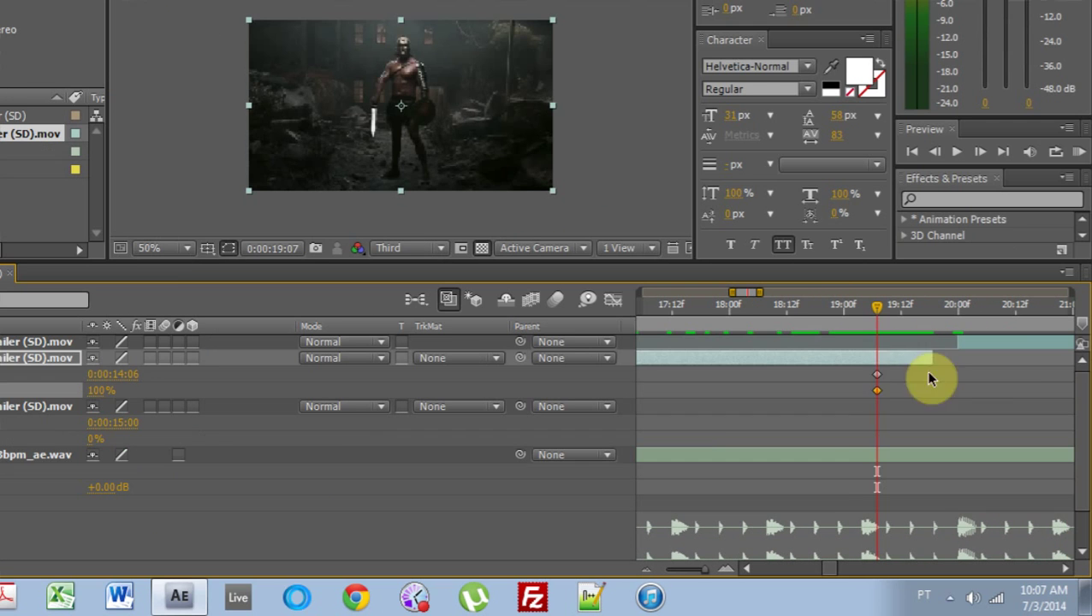
drag(908, 382, 923, 383)
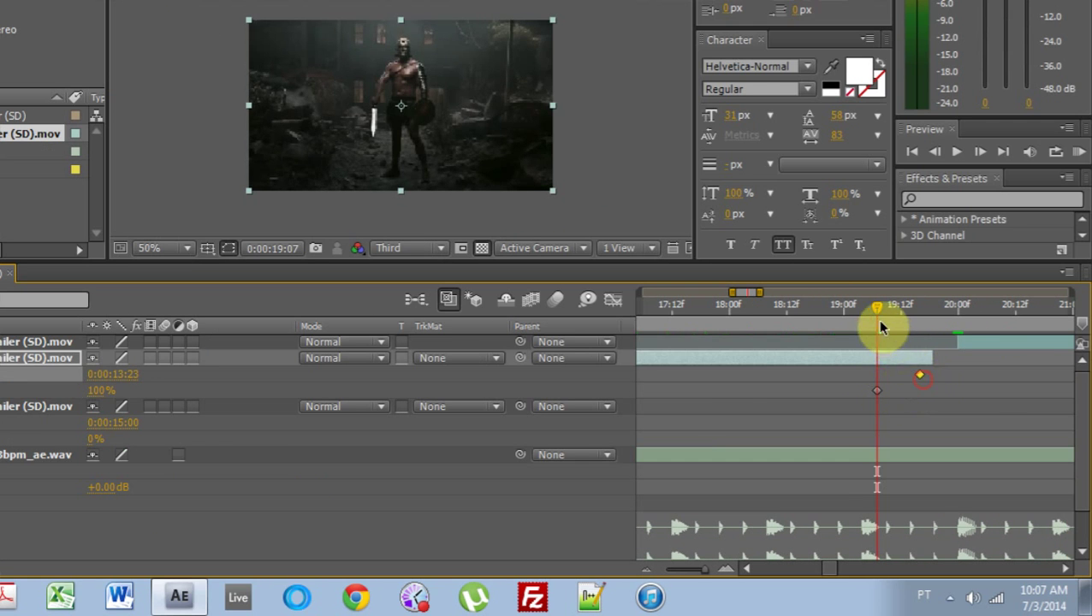
mouse_move(882, 313)
mouse_down()
mouse_move(963, 330)
mouse_move(887, 331)
mouse_up()
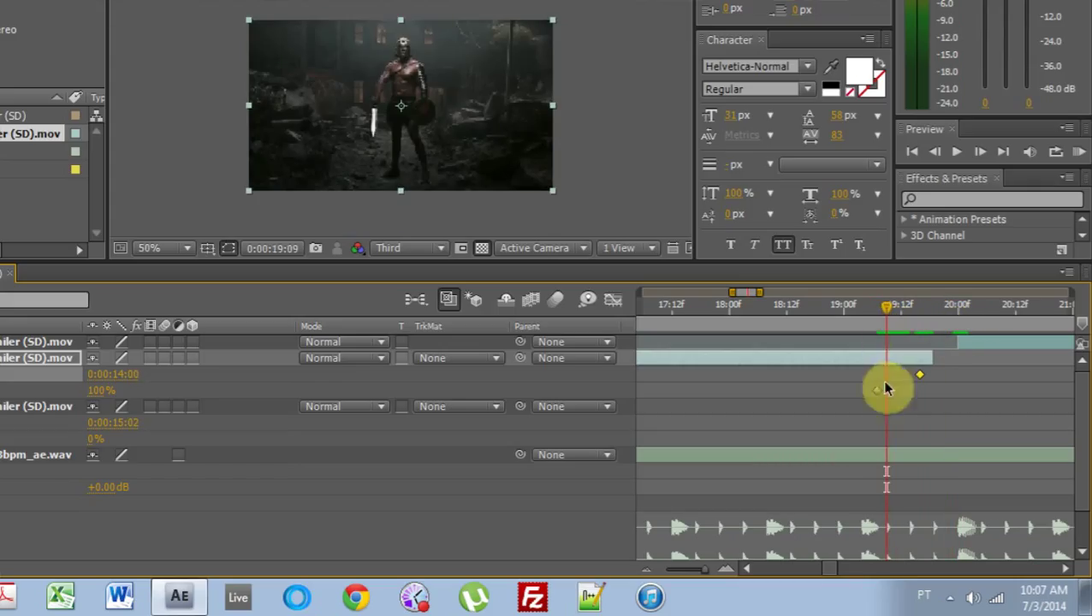
click(919, 377)
drag(919, 377, 887, 375)
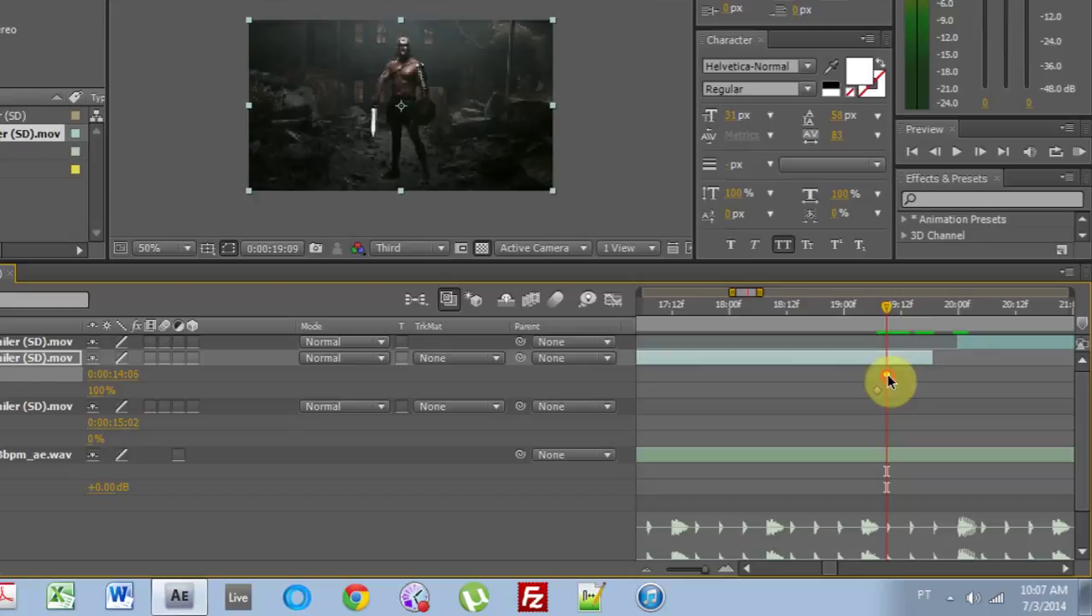
click(887, 313)
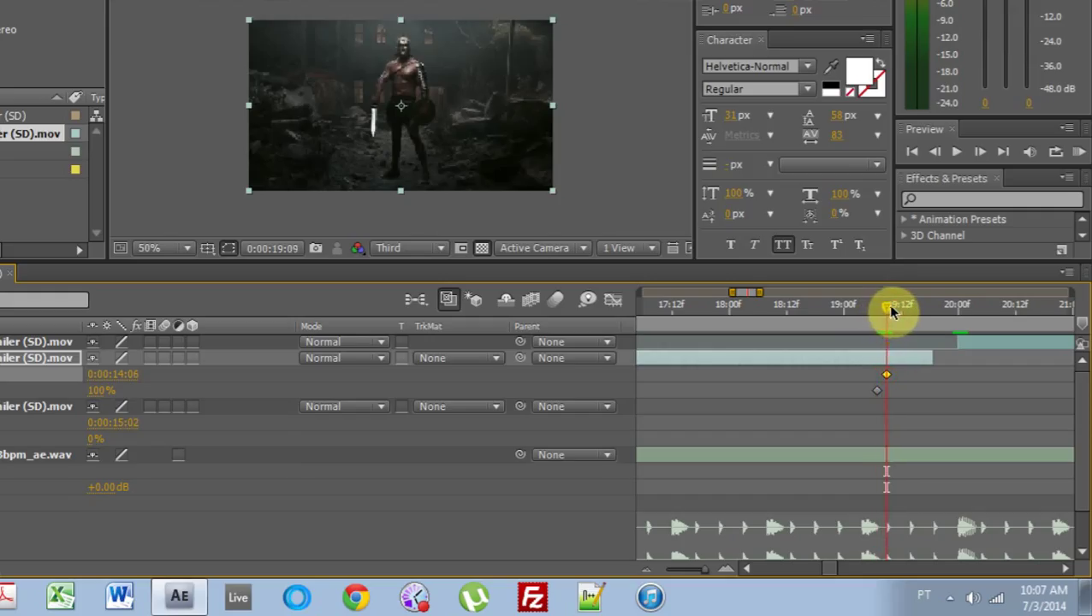
click(876, 391)
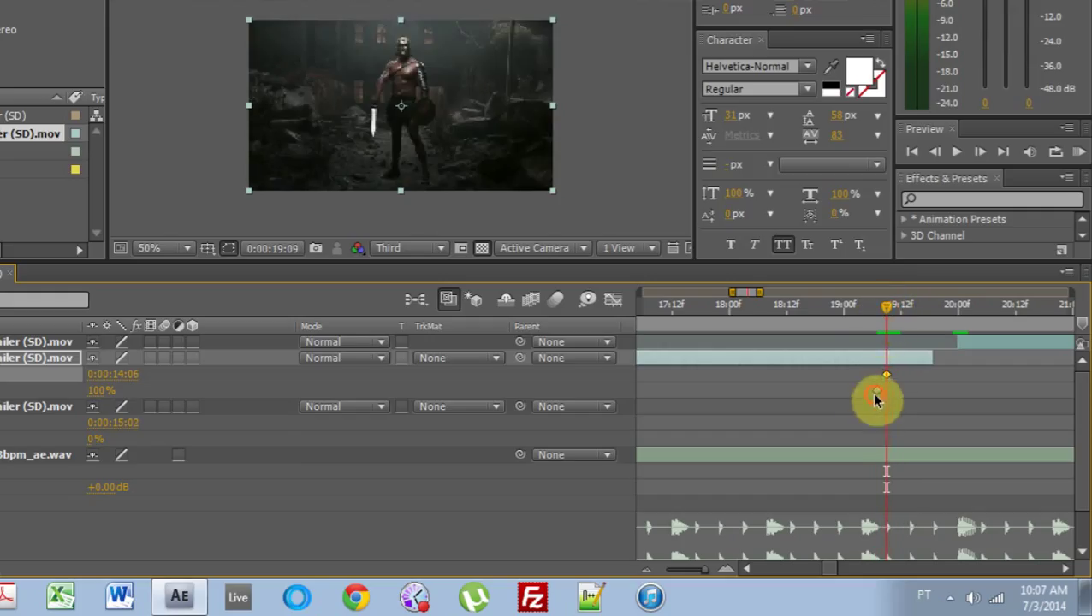
drag(875, 394, 882, 395)
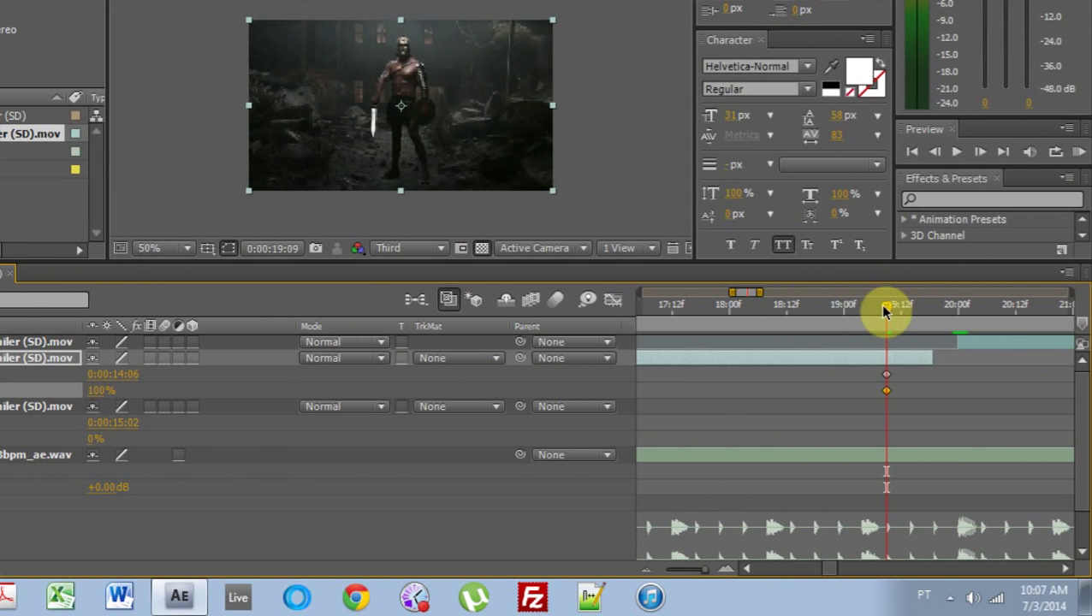
Inspect the opacity keyframe at 18:23 without changes, then move the playhead to 19:05.
drag(889, 305, 841, 314)
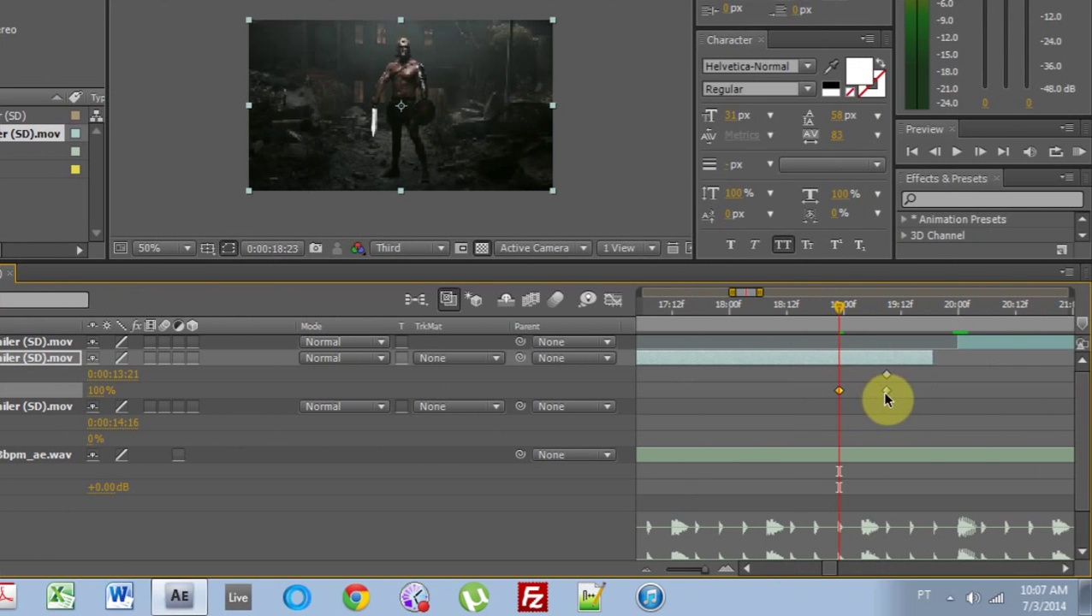
double_click(1084, 391)
click(510, 327)
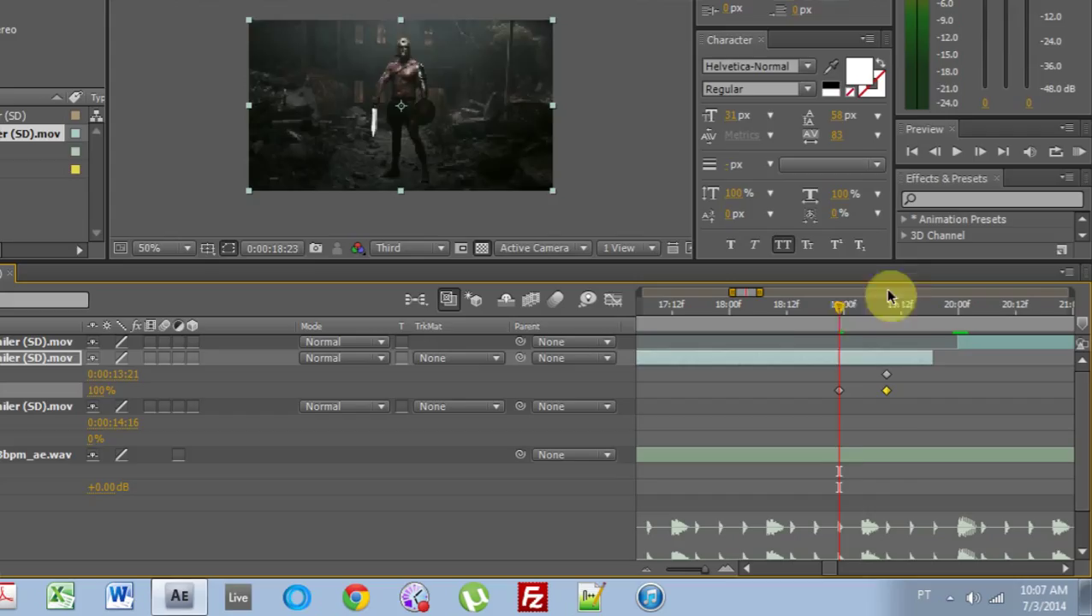
drag(840, 309, 869, 318)
Slide the top trailer clip earlier so its next shot begins at 20:00, previewing around 22 seconds.
drag(893, 325, 957, 334)
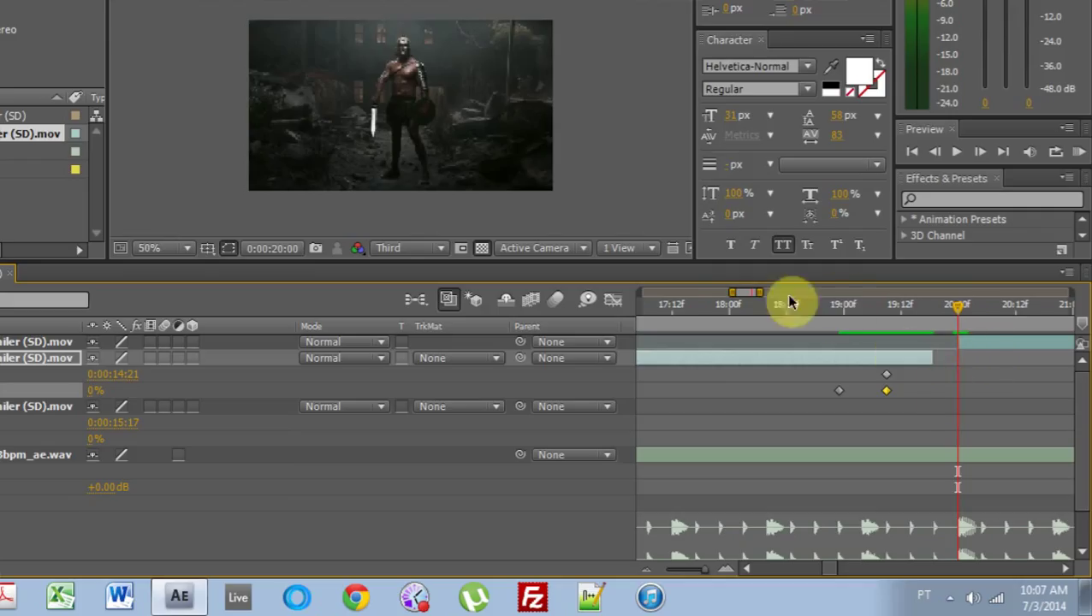
drag(738, 294, 772, 310)
drag(787, 347, 780, 349)
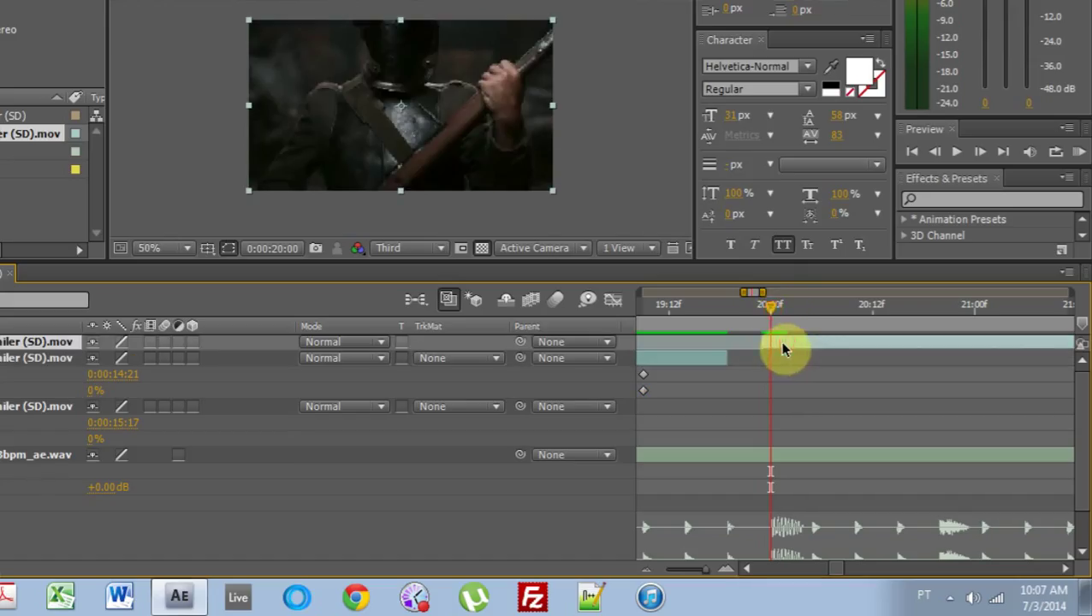
drag(776, 310, 920, 338)
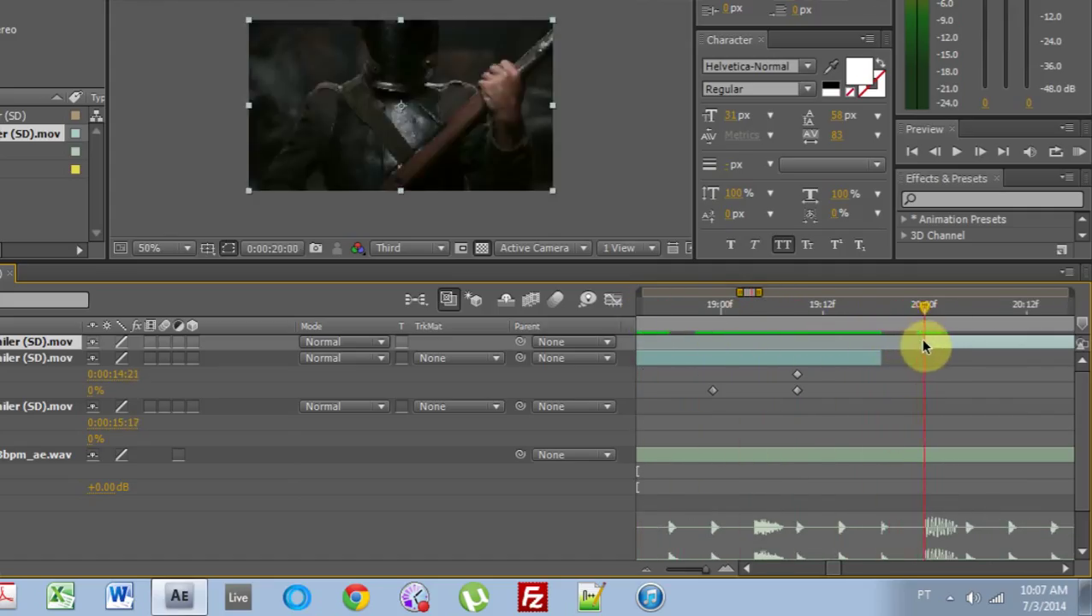
mouse_move(765, 295)
mouse_down()
mouse_move(804, 297)
mouse_move(753, 302)
mouse_up()
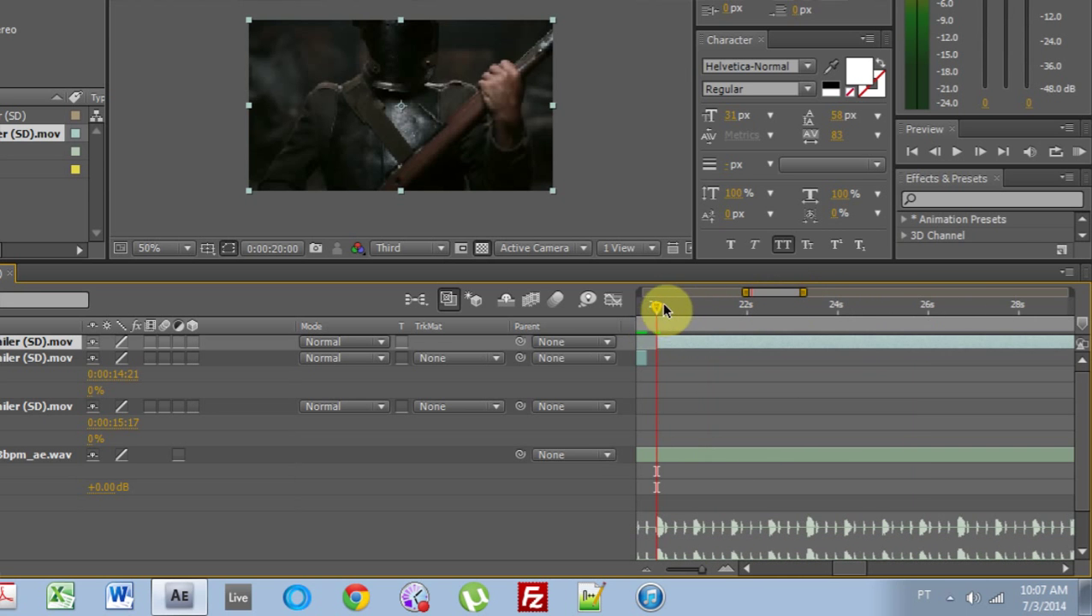
drag(664, 305, 763, 338)
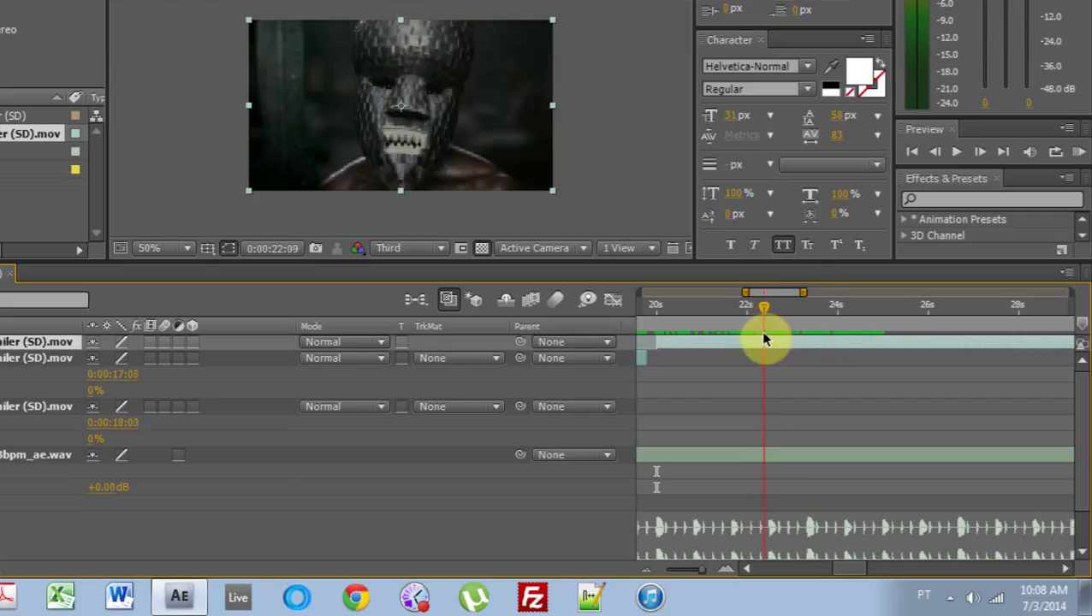
drag(803, 292, 808, 319)
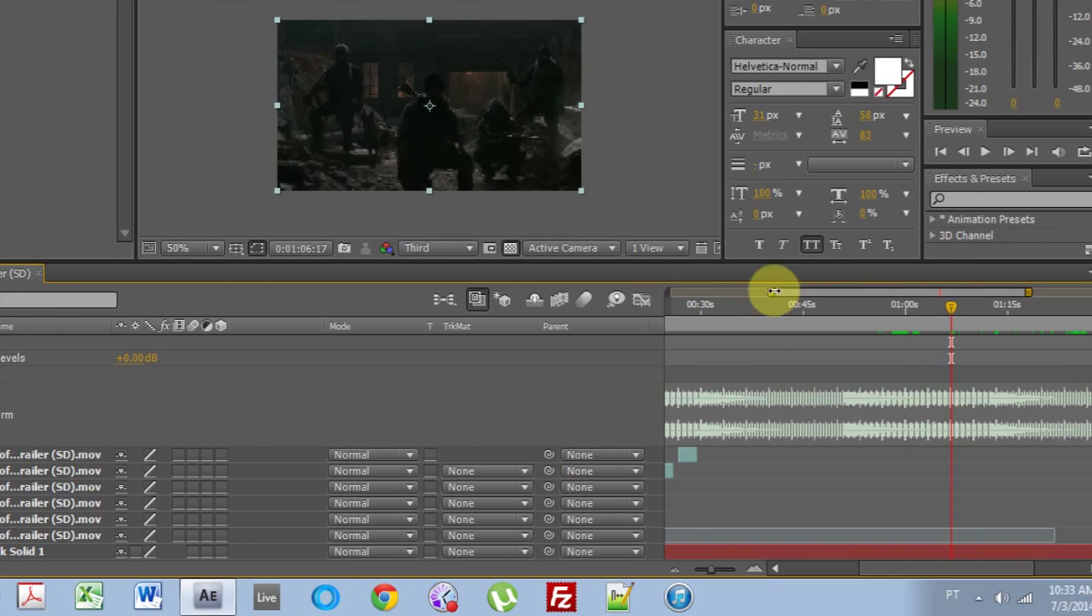
scroll(857, 391, up, 2)
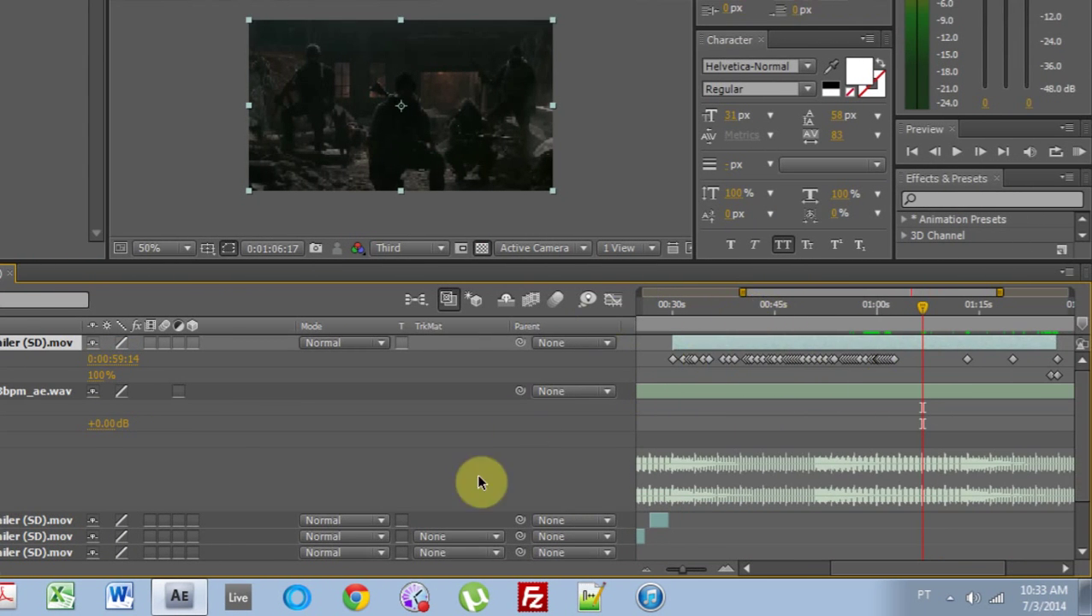
scroll(154, 471, down, 2)
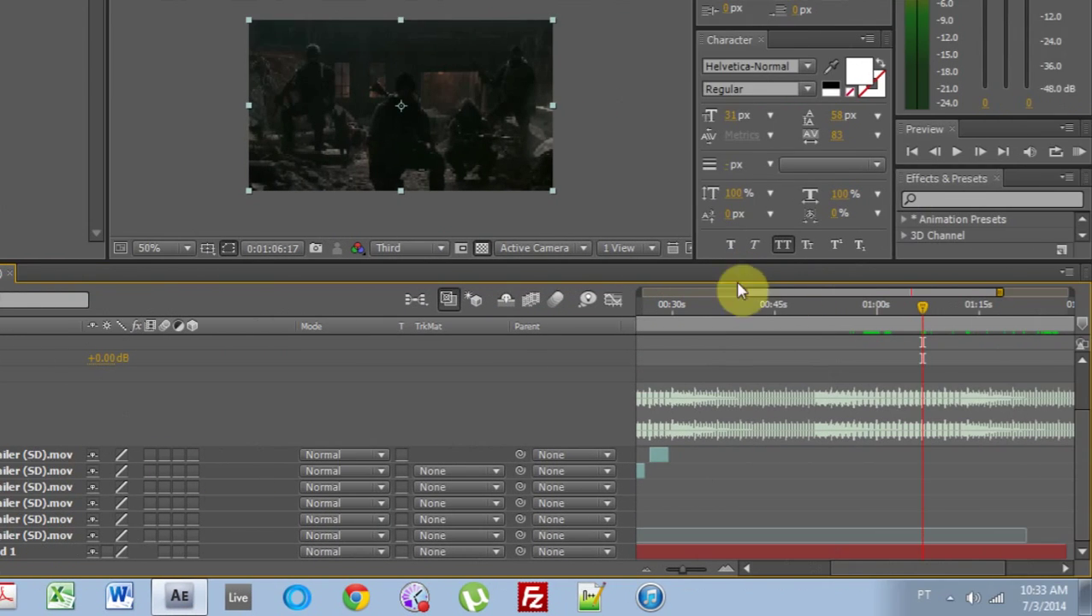
drag(676, 284, 660, 292)
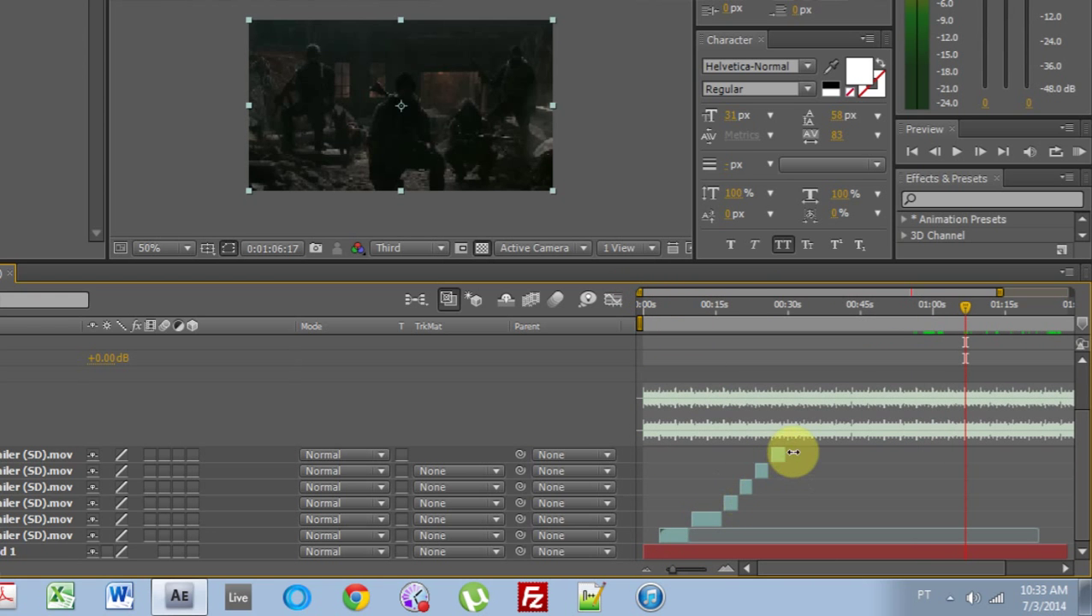
scroll(814, 462, up, 3)
scroll(818, 463, up, 1)
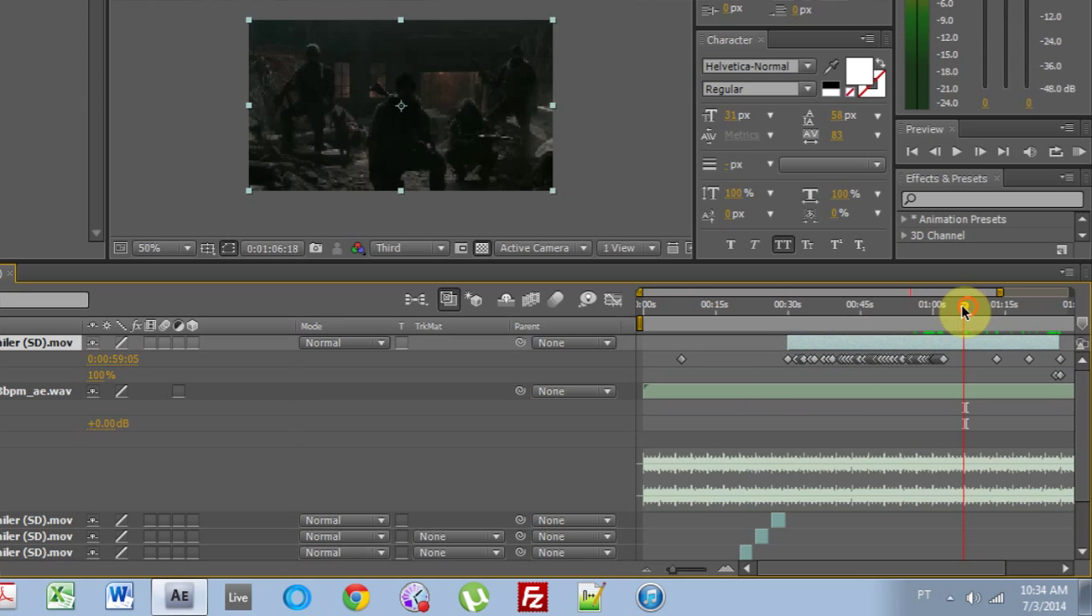
drag(968, 309, 804, 315)
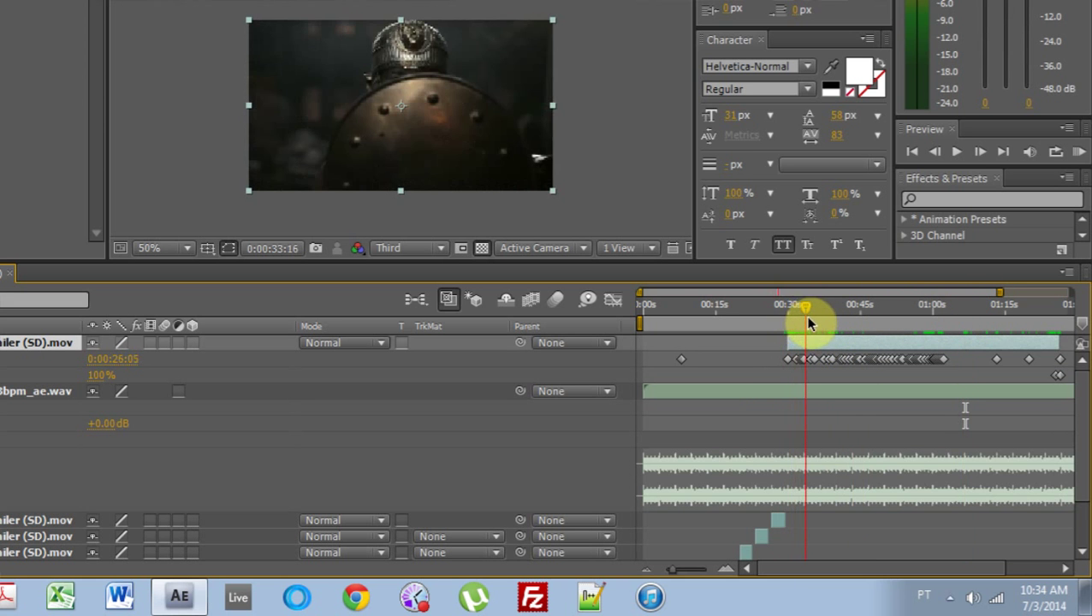
drag(999, 300, 933, 295)
drag(643, 298, 732, 295)
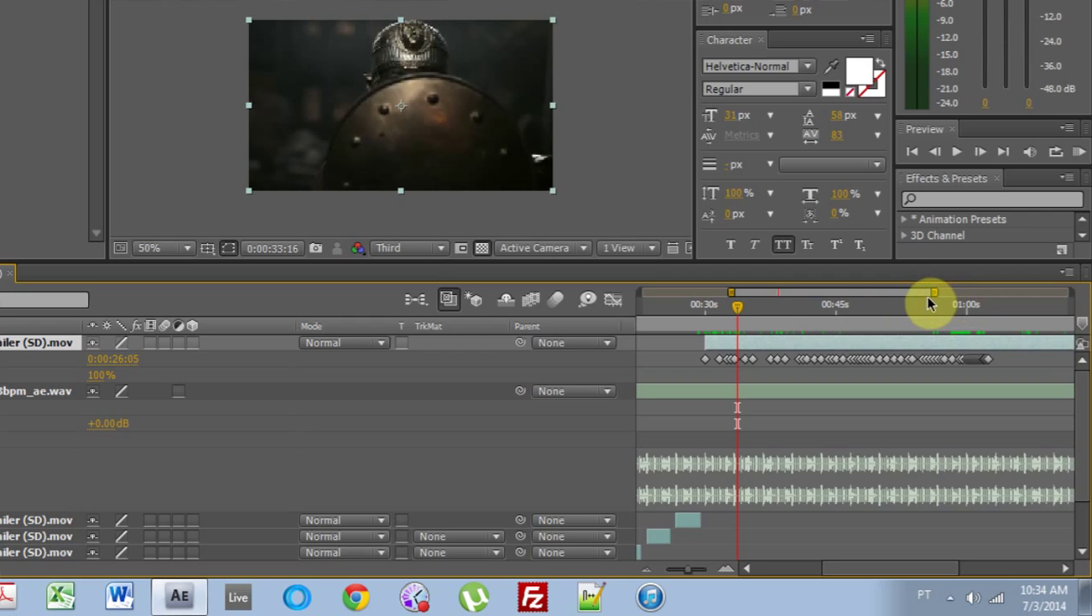
drag(934, 293, 805, 293)
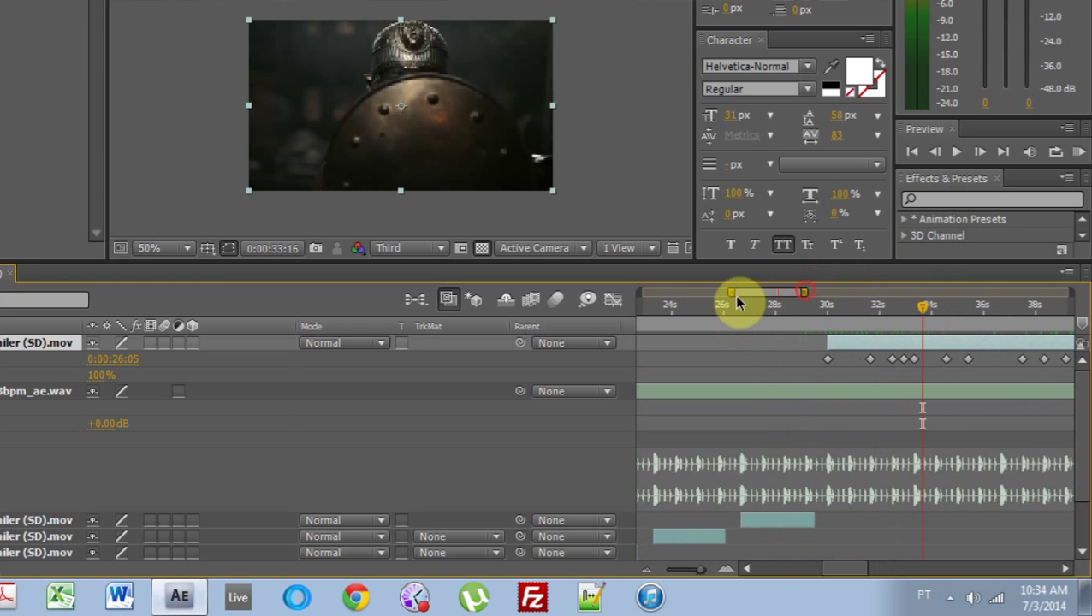
drag(727, 297, 756, 295)
click(768, 314)
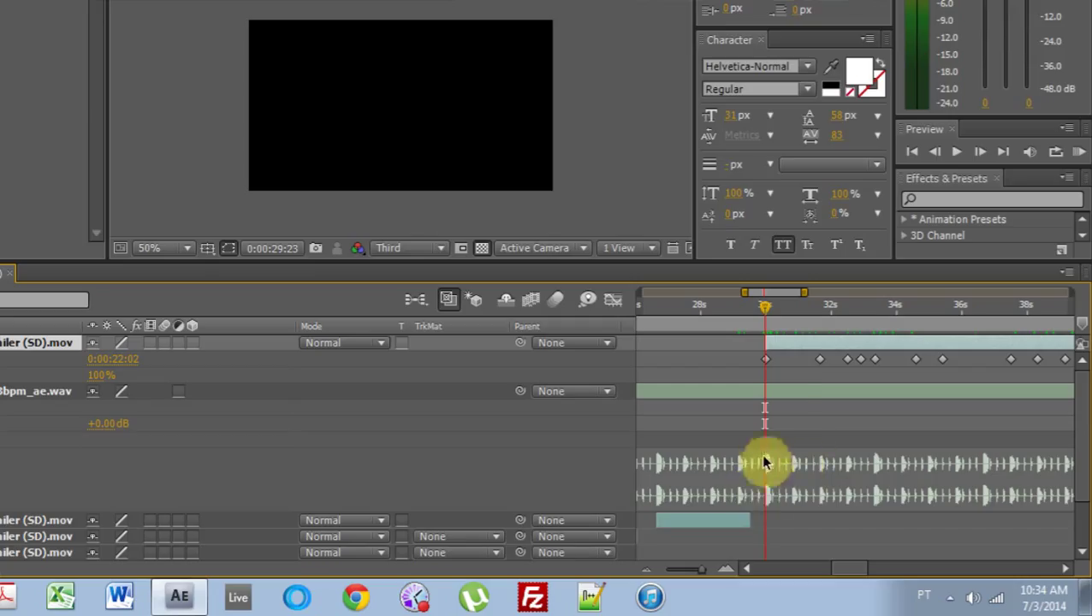
click(767, 312)
drag(768, 313, 1019, 336)
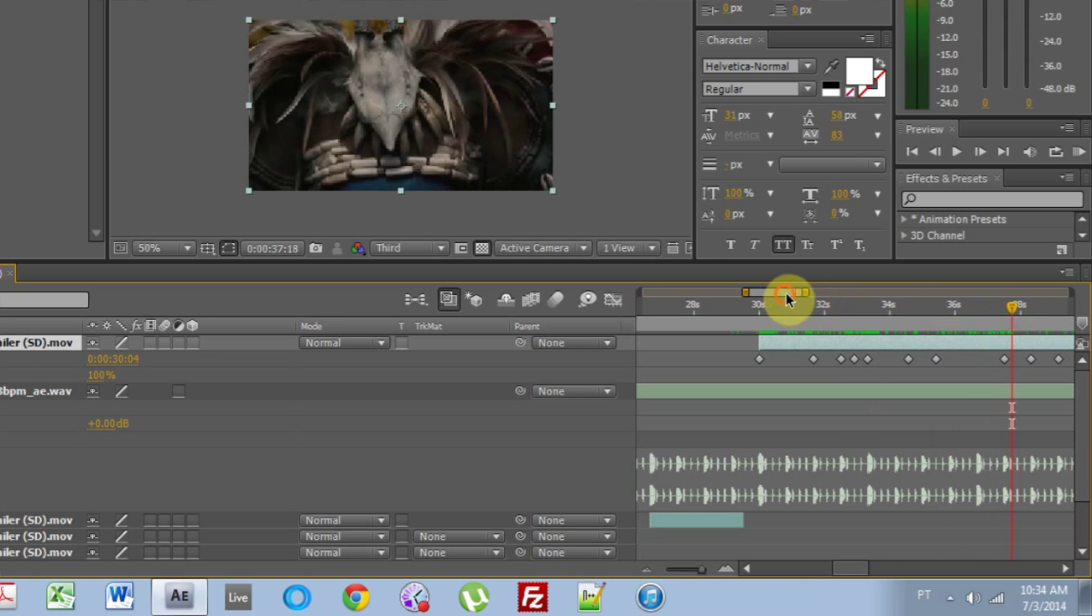
drag(785, 295, 821, 308)
click(745, 312)
drag(746, 315, 911, 348)
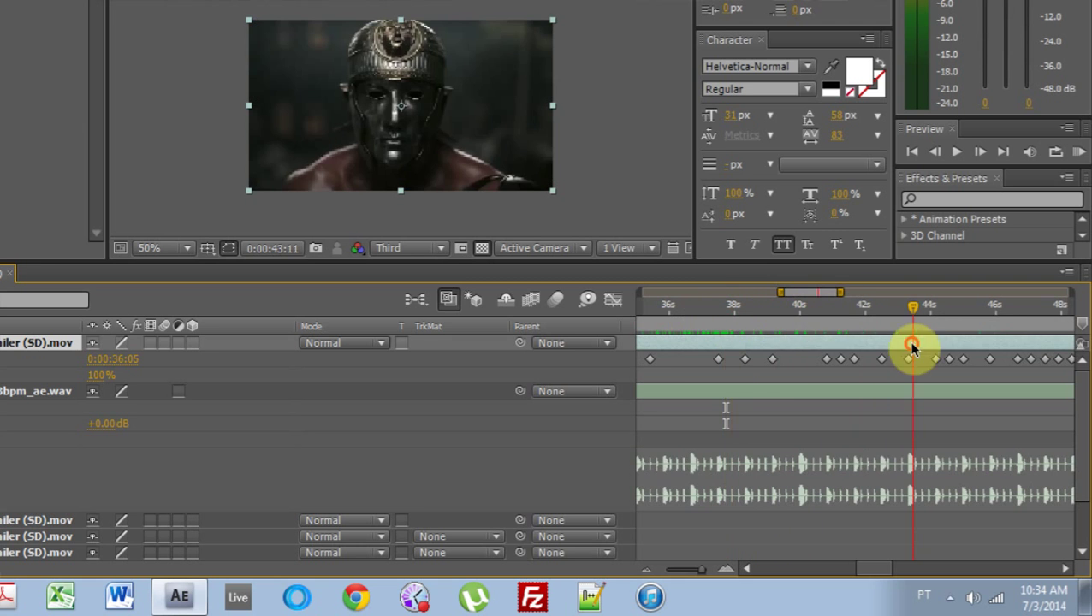
drag(832, 297, 911, 310)
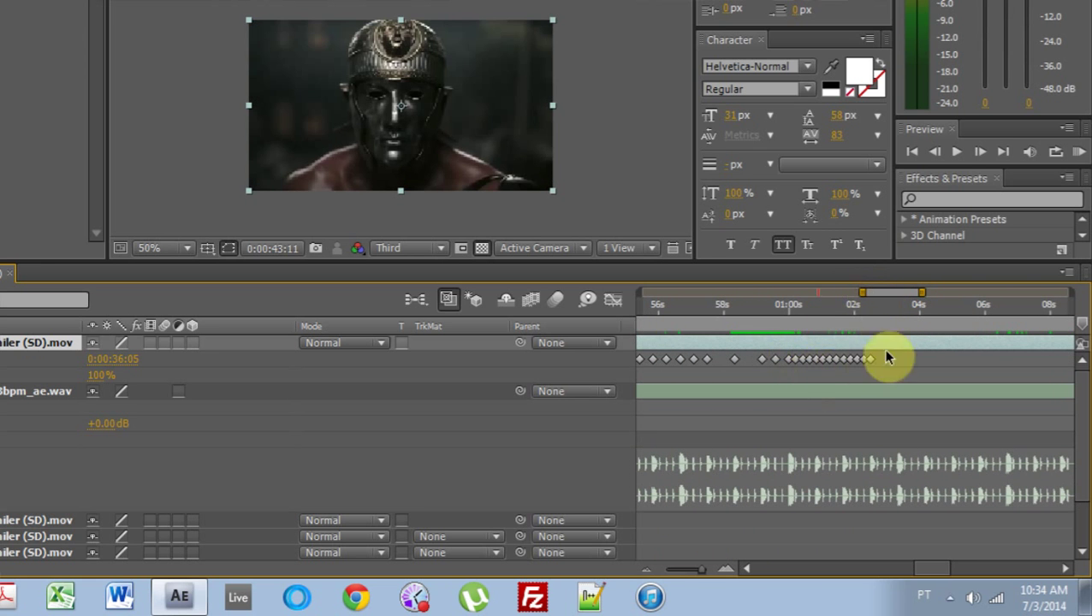
drag(886, 297, 881, 298)
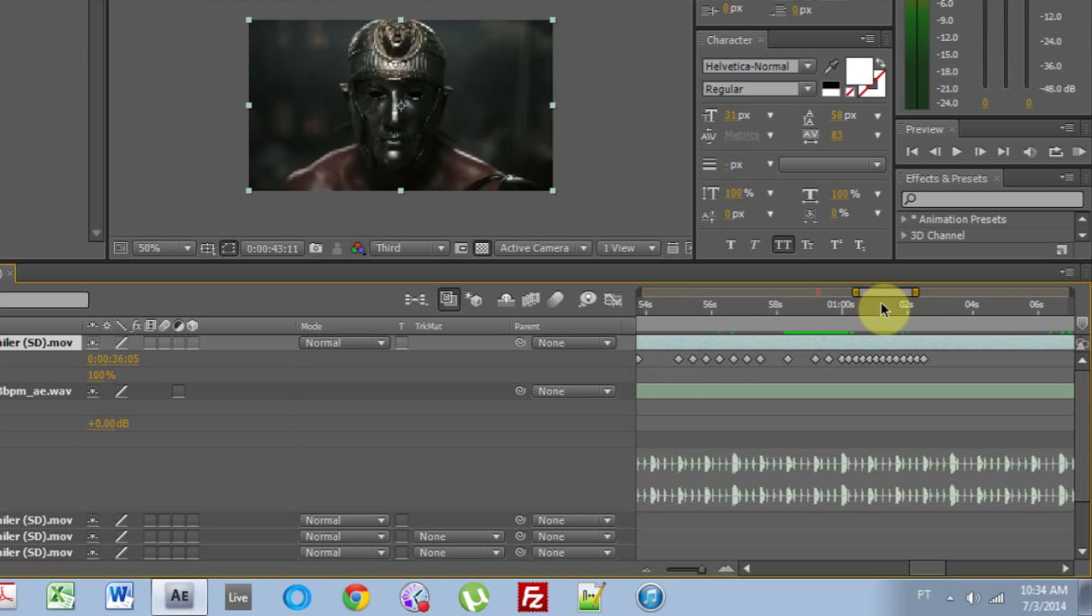
drag(872, 292, 864, 292)
click(698, 331)
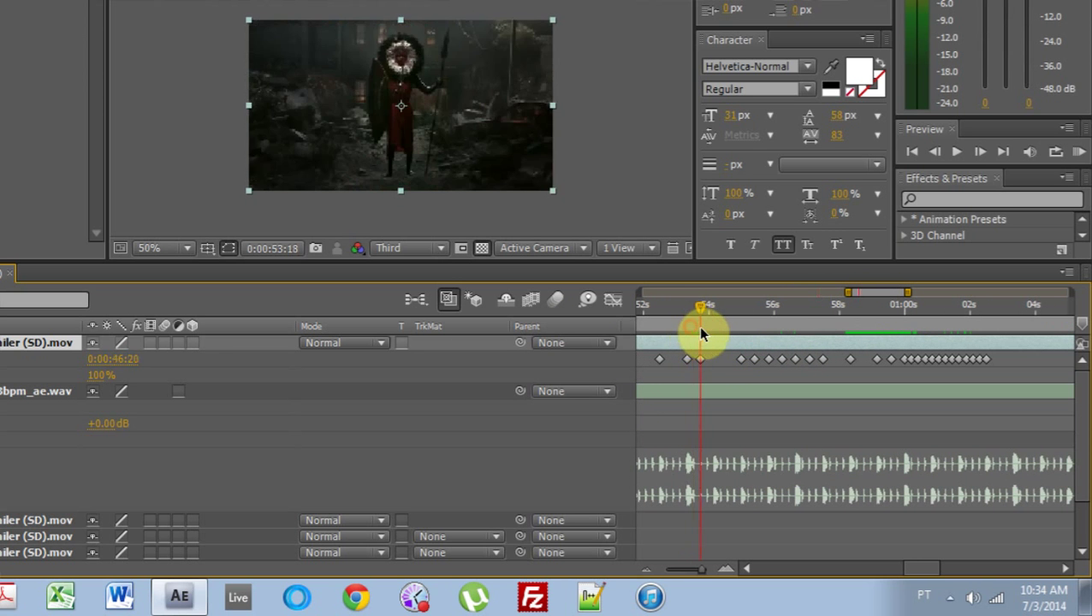
drag(700, 328, 1017, 435)
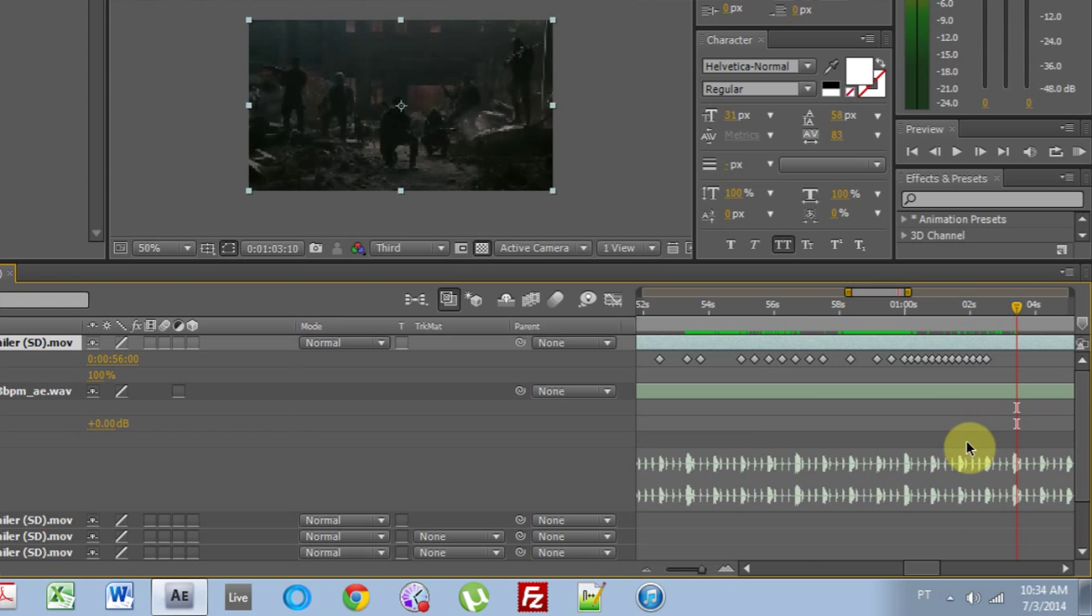
click(906, 474)
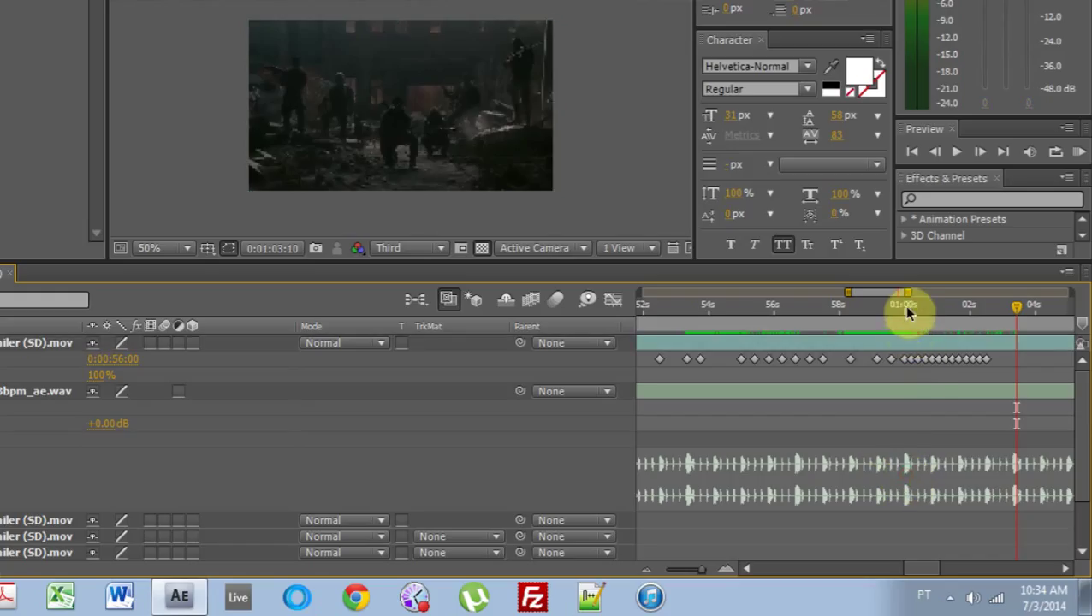
click(908, 309)
click(902, 492)
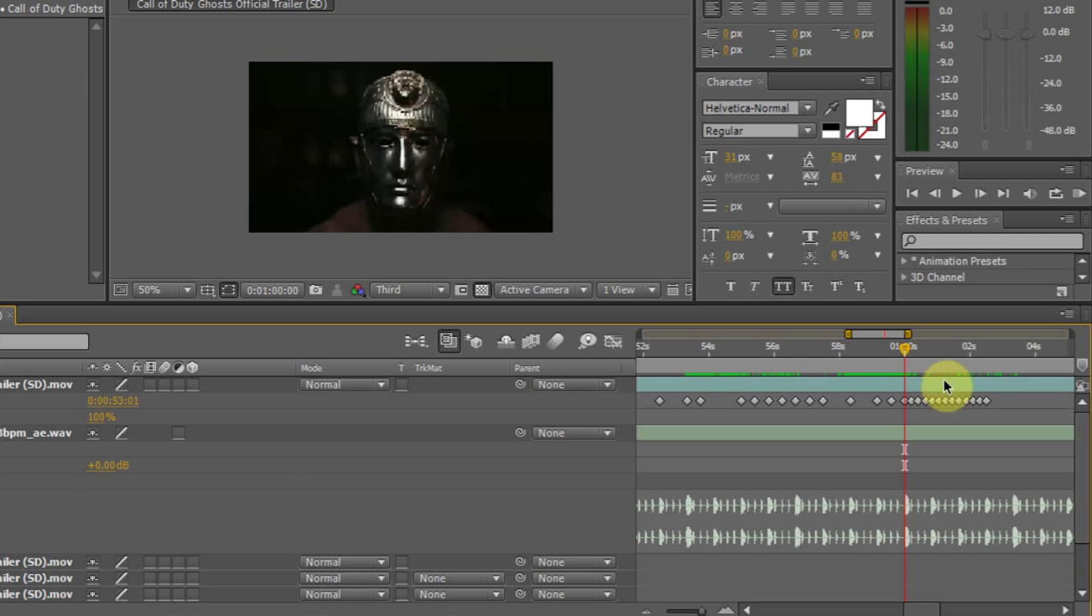
drag(702, 350, 779, 360)
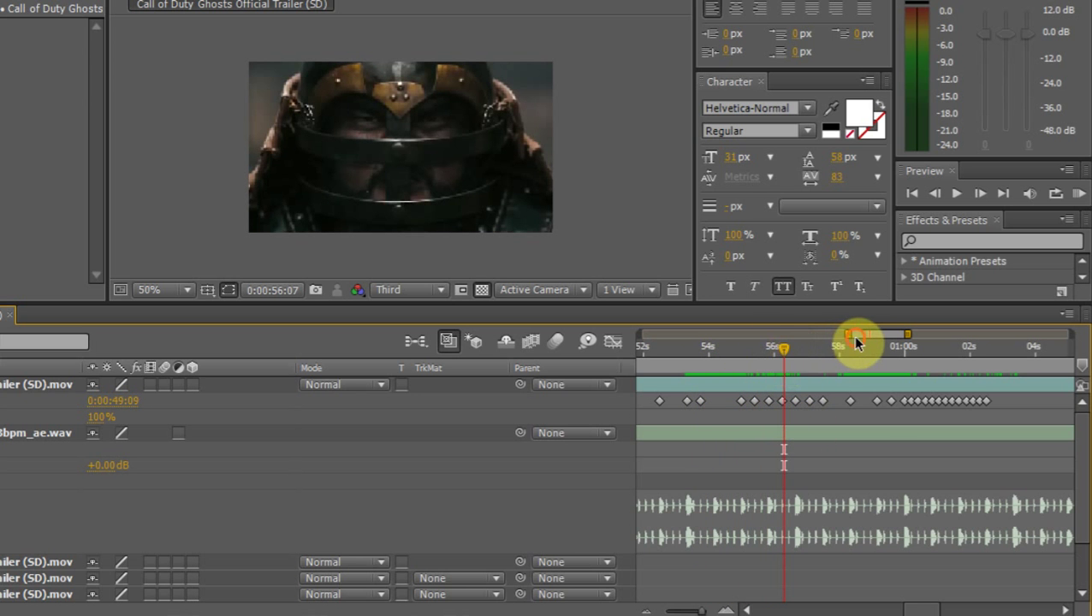
drag(853, 339, 835, 367)
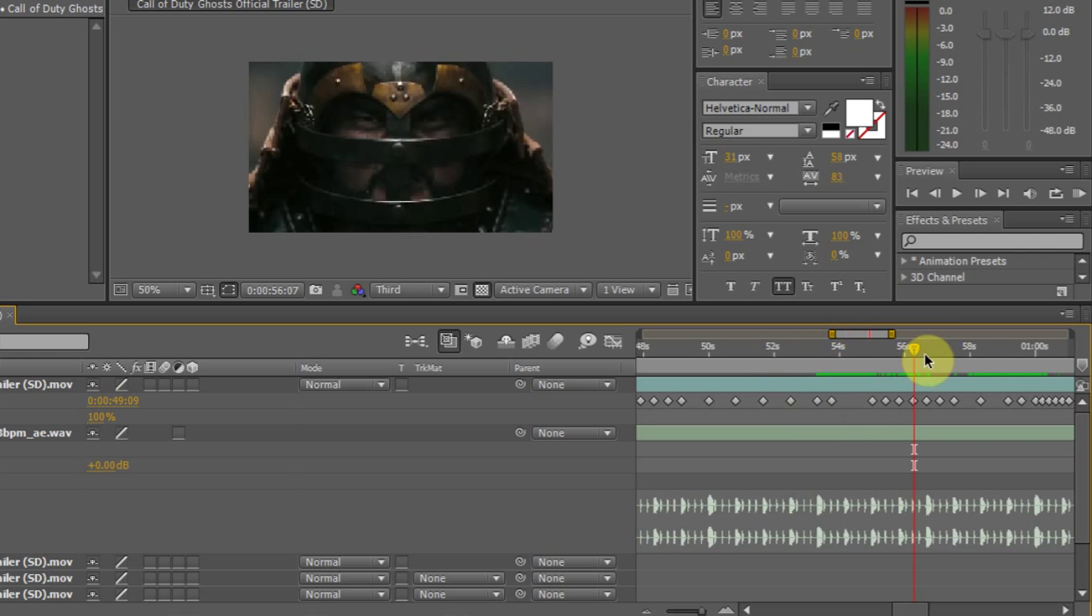
drag(914, 350, 708, 359)
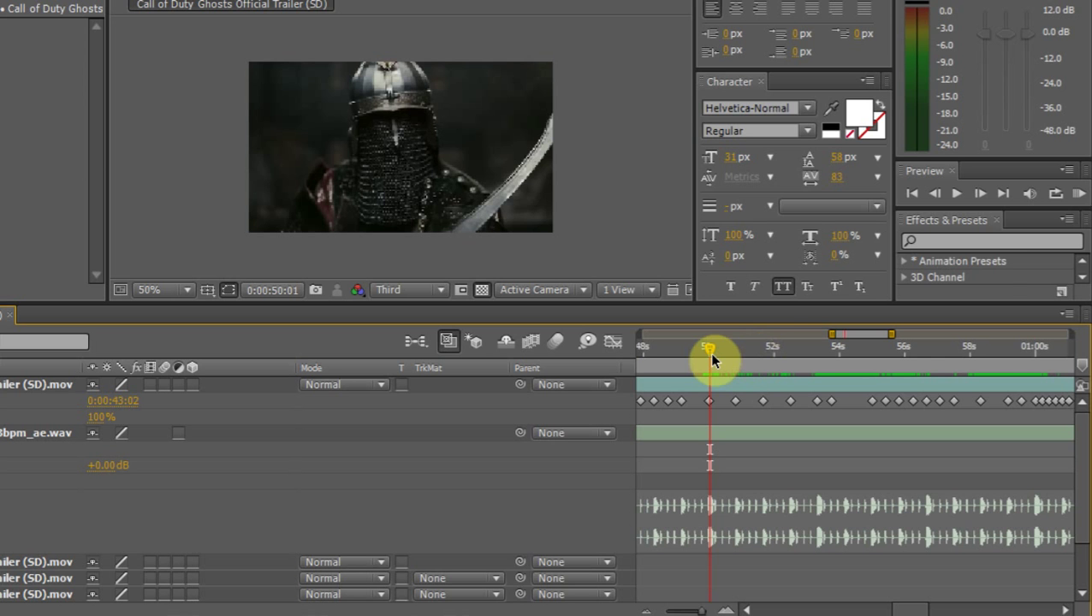
drag(852, 336, 844, 335)
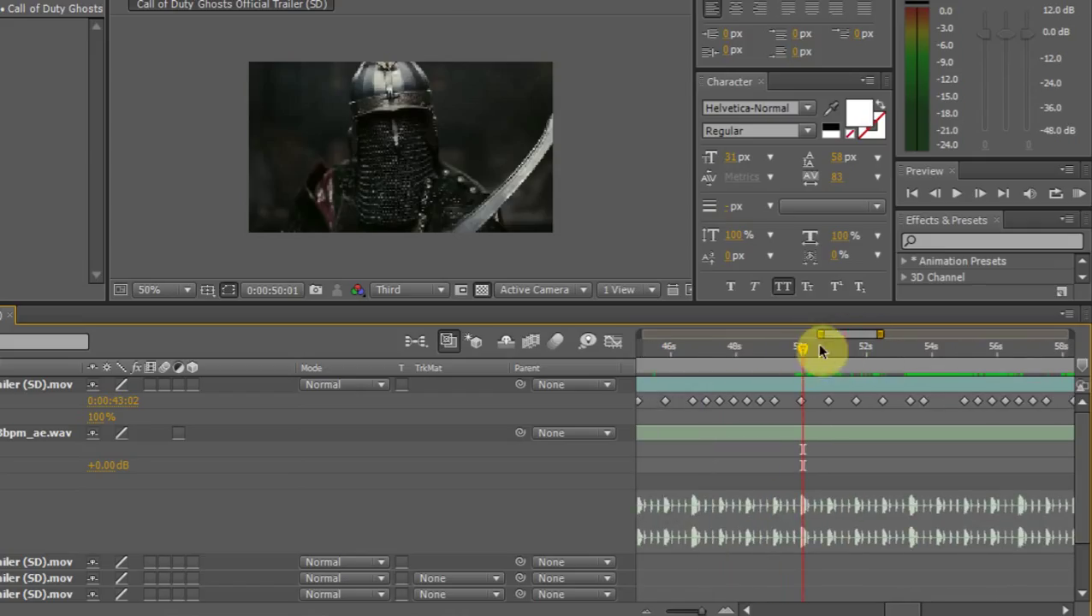
drag(801, 351, 686, 353)
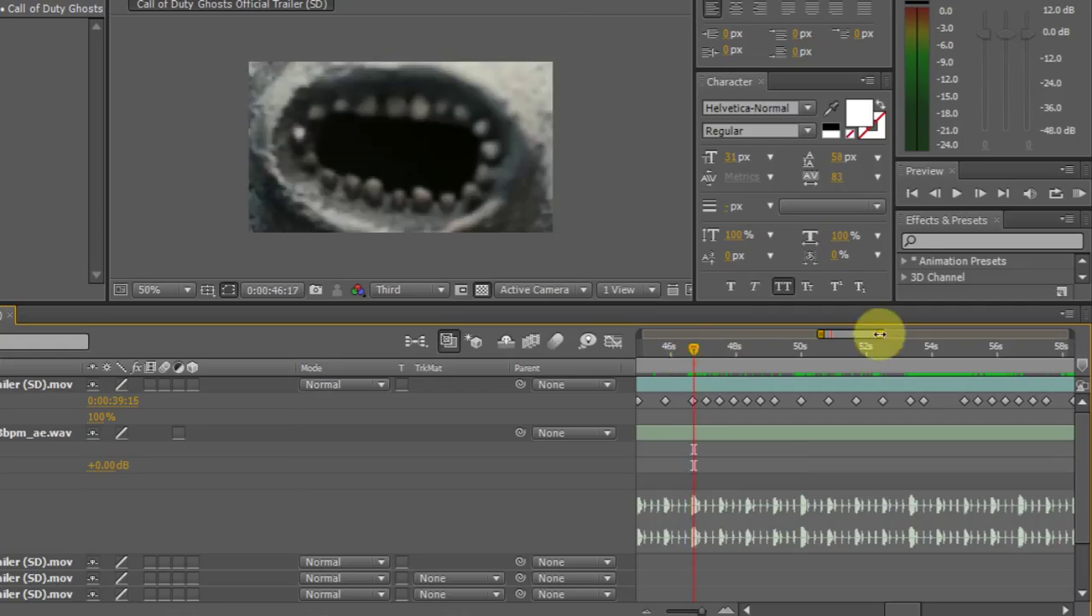
drag(878, 335, 831, 334)
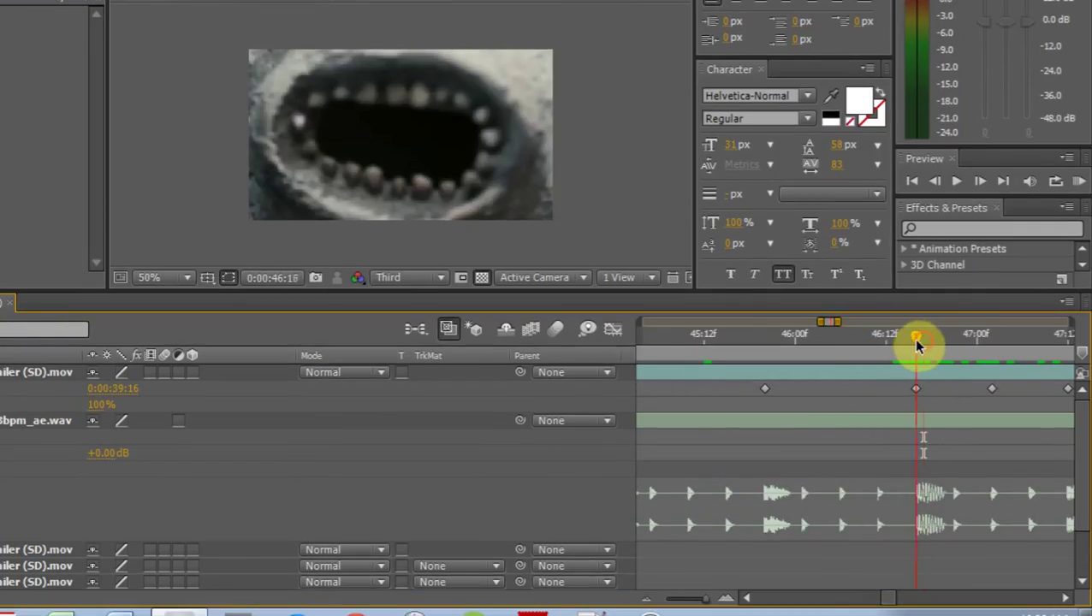
click(912, 352)
click(916, 347)
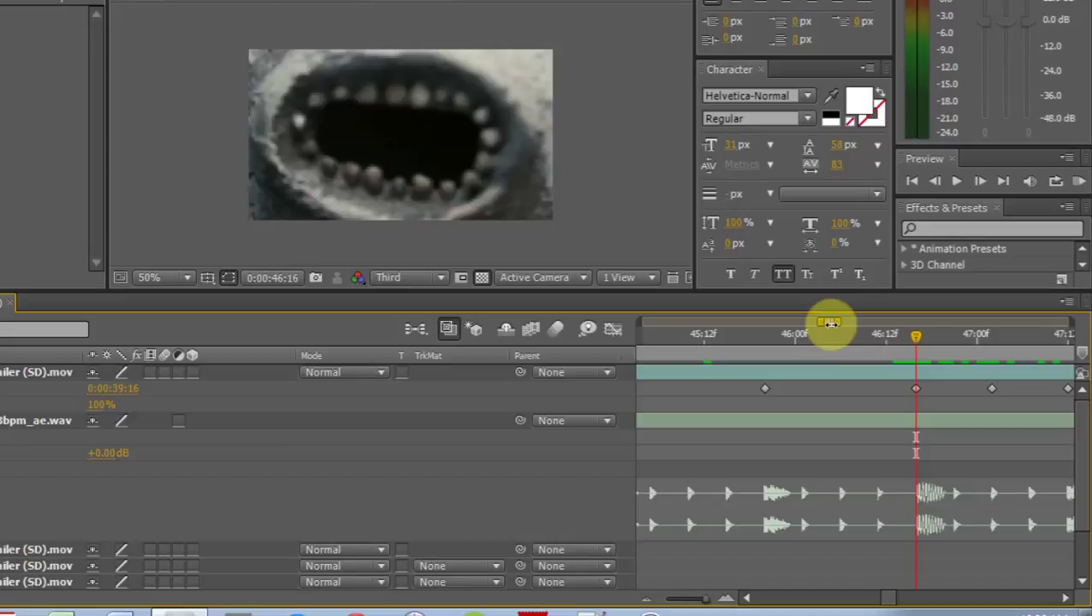
drag(836, 323, 841, 329)
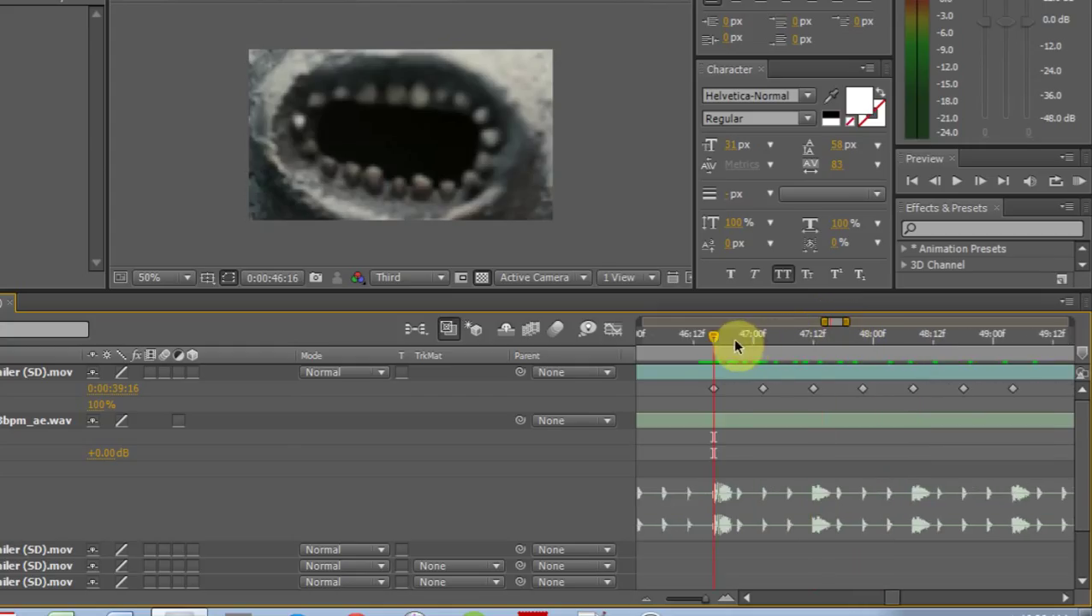
click(756, 346)
drag(756, 346, 1015, 385)
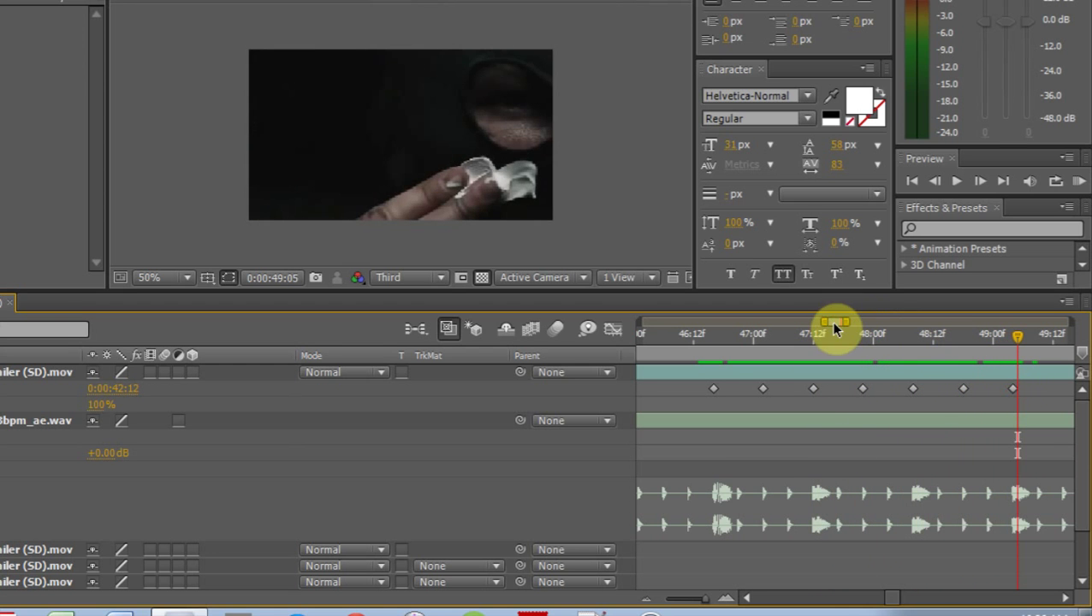
drag(836, 328, 902, 324)
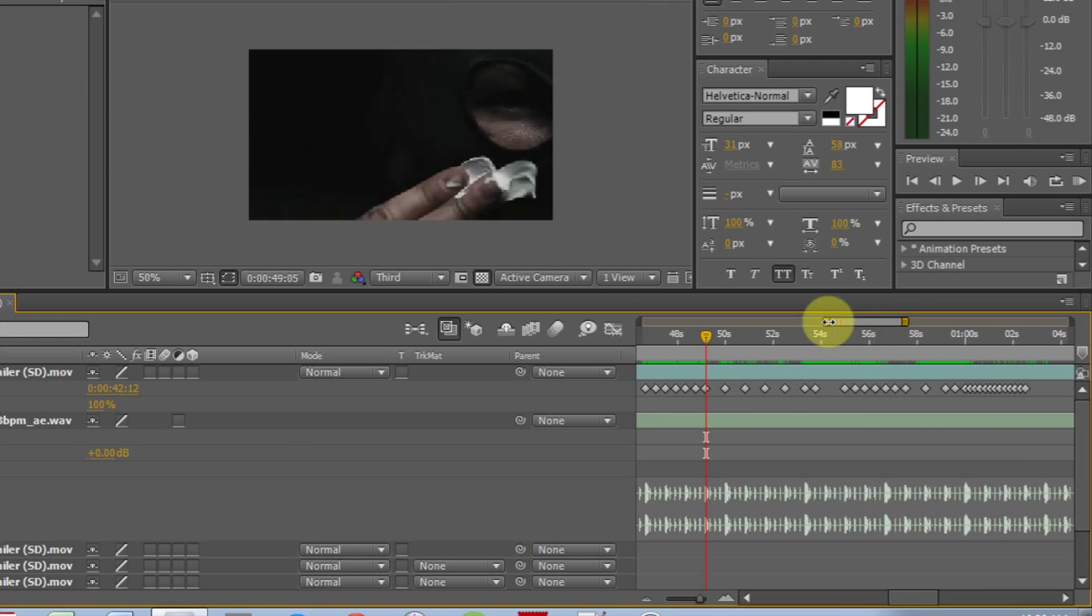
drag(828, 322, 653, 326)
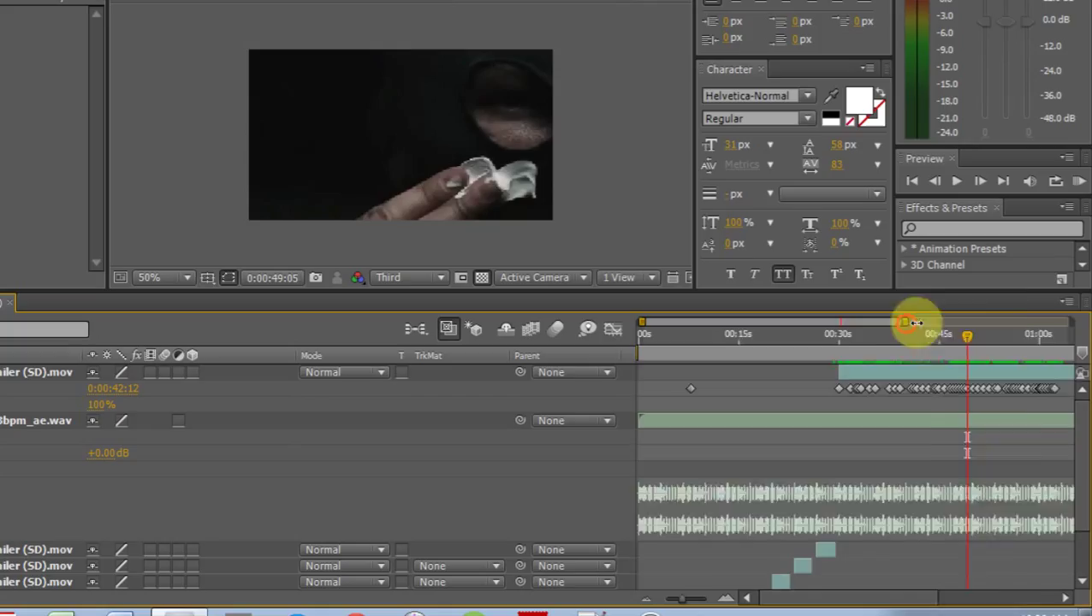
End the work area at about 1:27 after the title frame and trim the composition to it.
drag(908, 321, 1057, 317)
click(1003, 341)
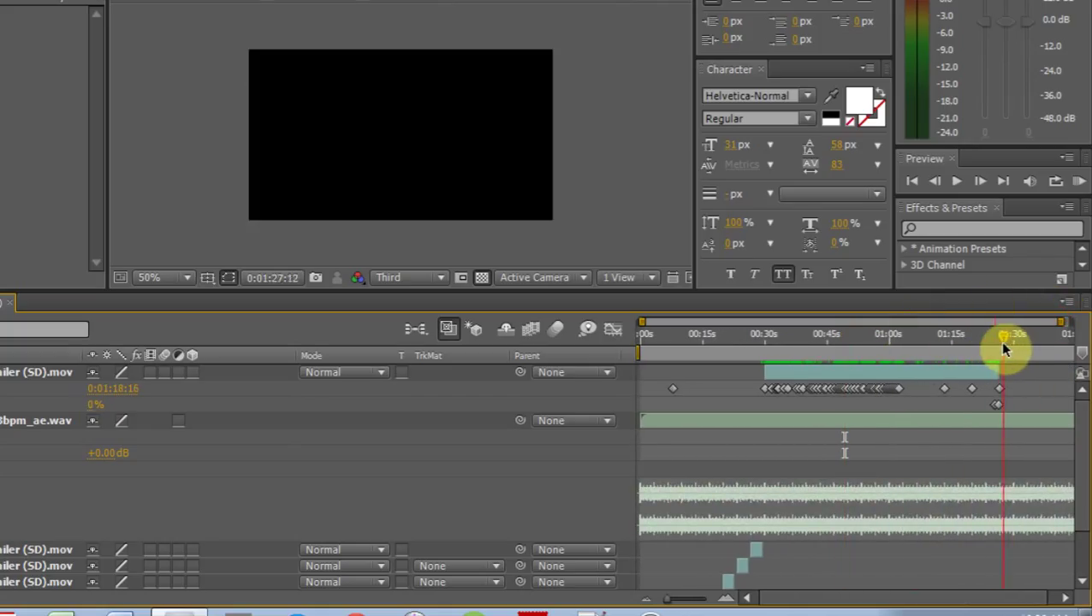
drag(1006, 347, 1003, 341)
drag(1062, 322, 996, 361)
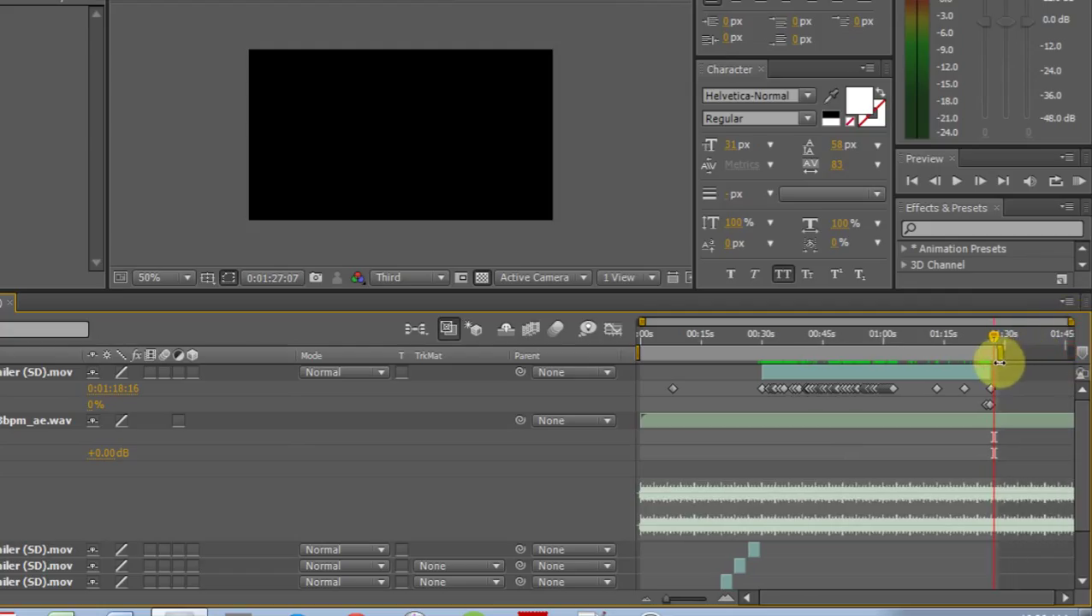
right_click(899, 351)
click(939, 408)
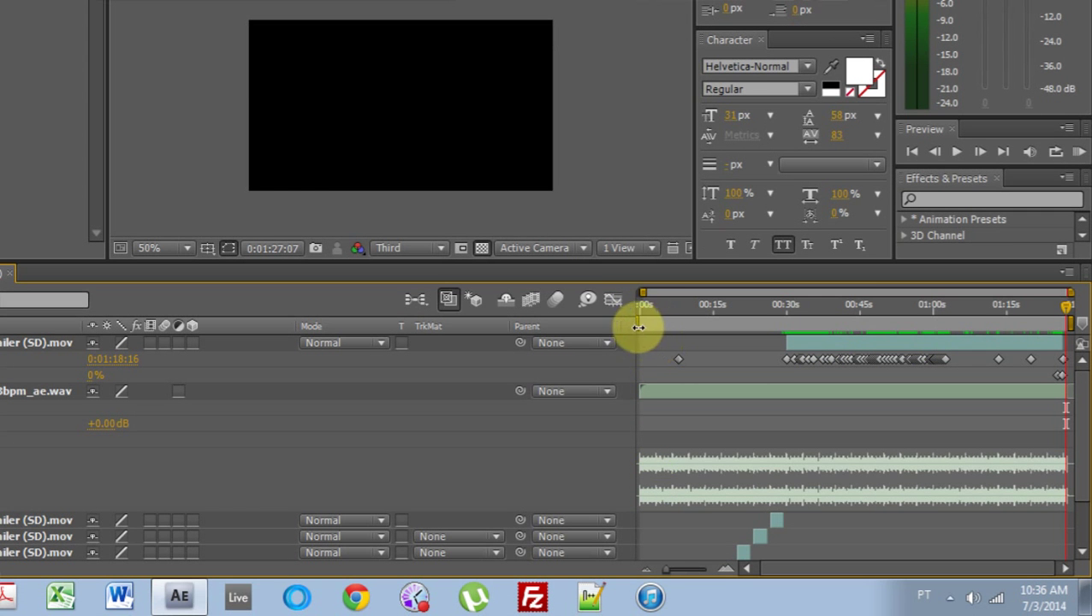
scroll(630, 422, down, 4)
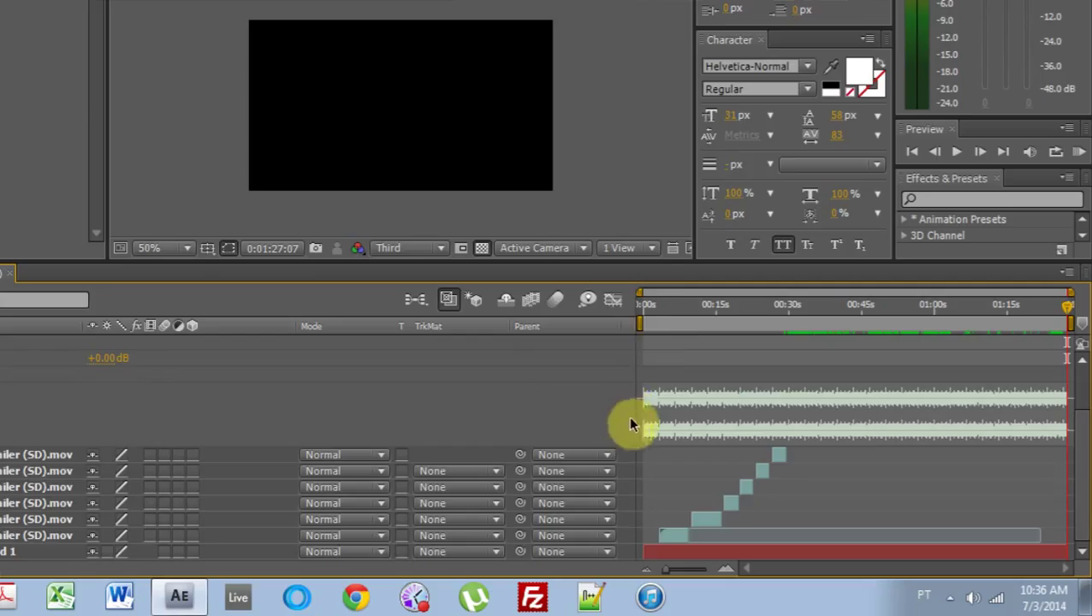
Preview the edit near the start, then collapse the guide track's audio and the clip's Time Remap properties.
drag(649, 311, 824, 369)
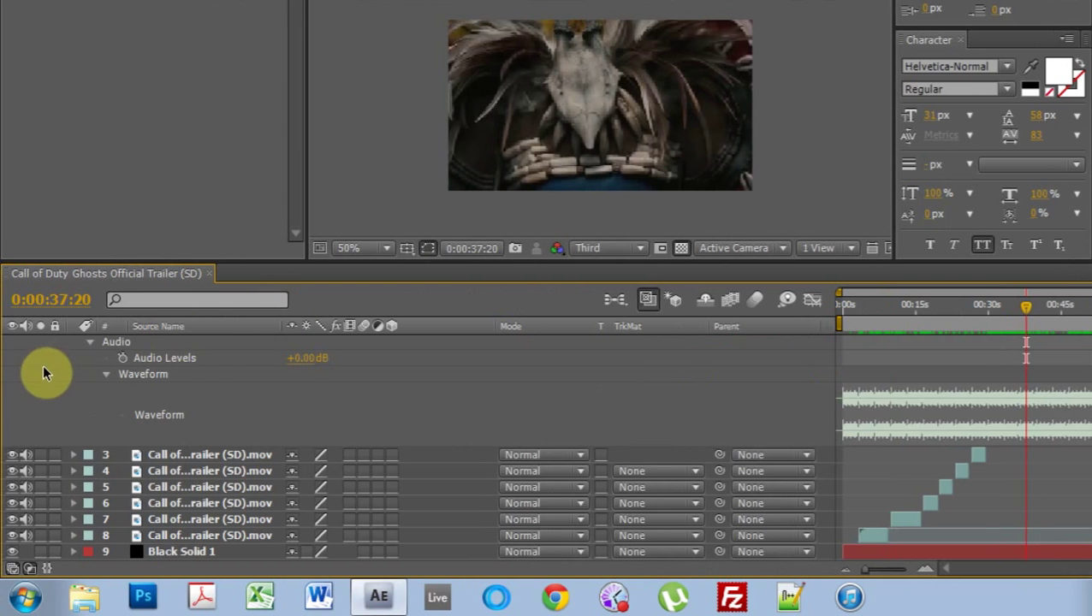
scroll(74, 391, up, 3)
click(74, 391)
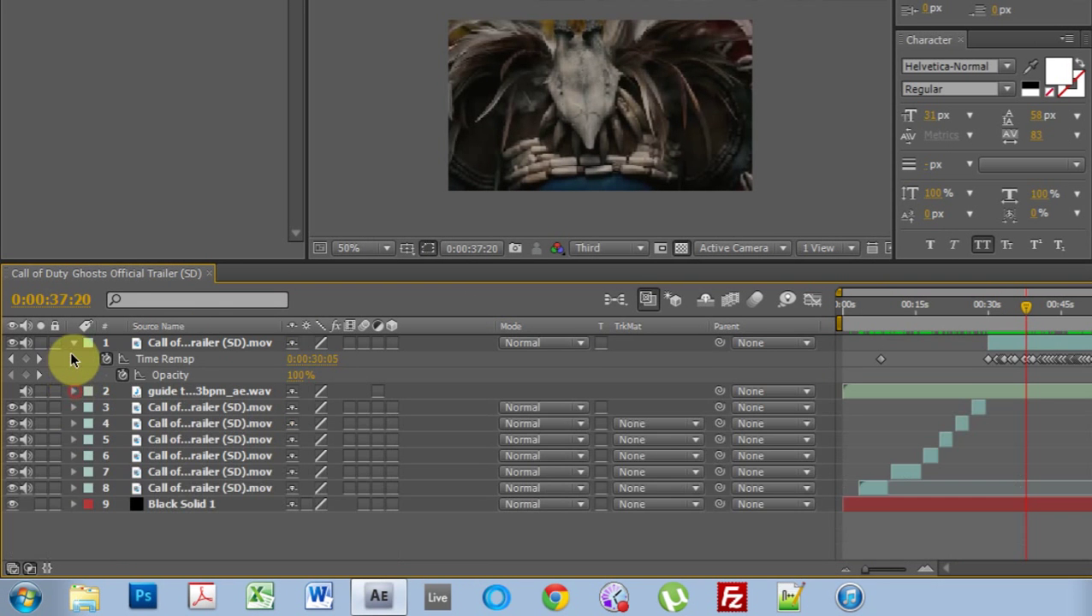
click(73, 344)
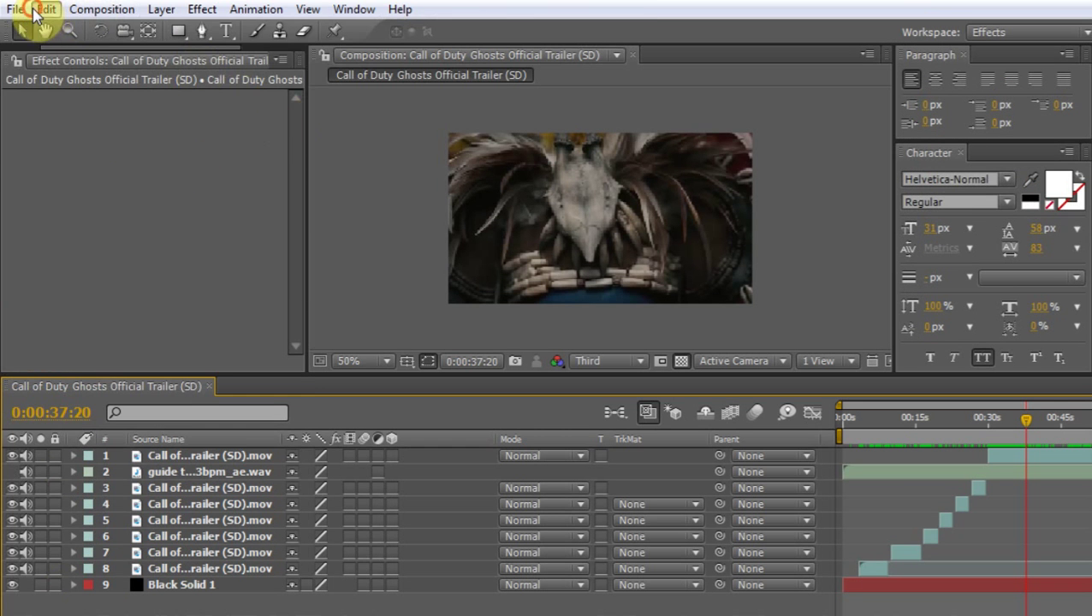
Save the project and add the trailer composition to the render queue.
click(17, 10)
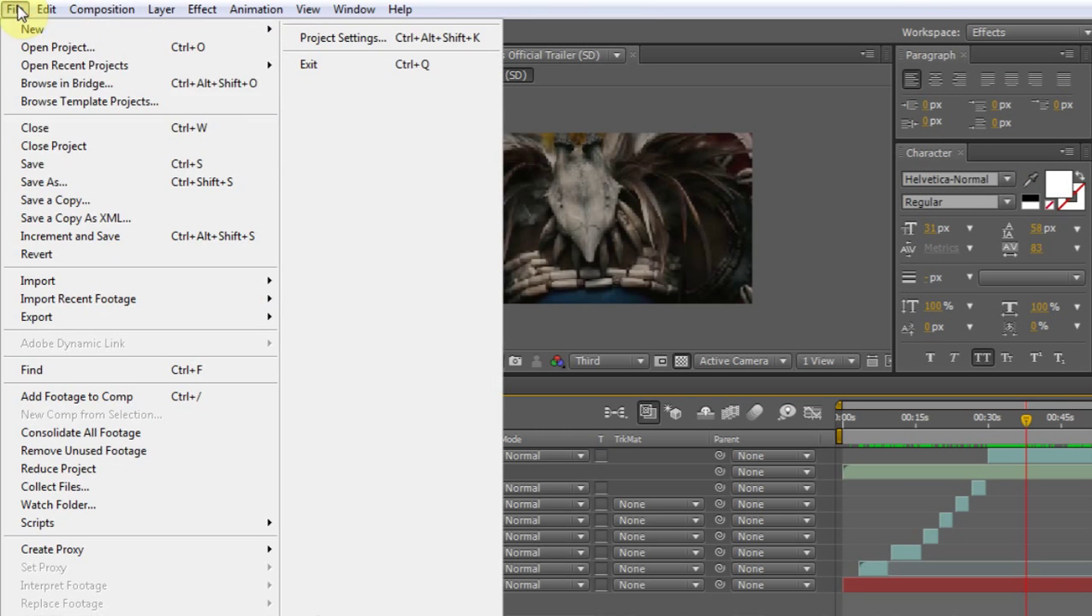
click(62, 163)
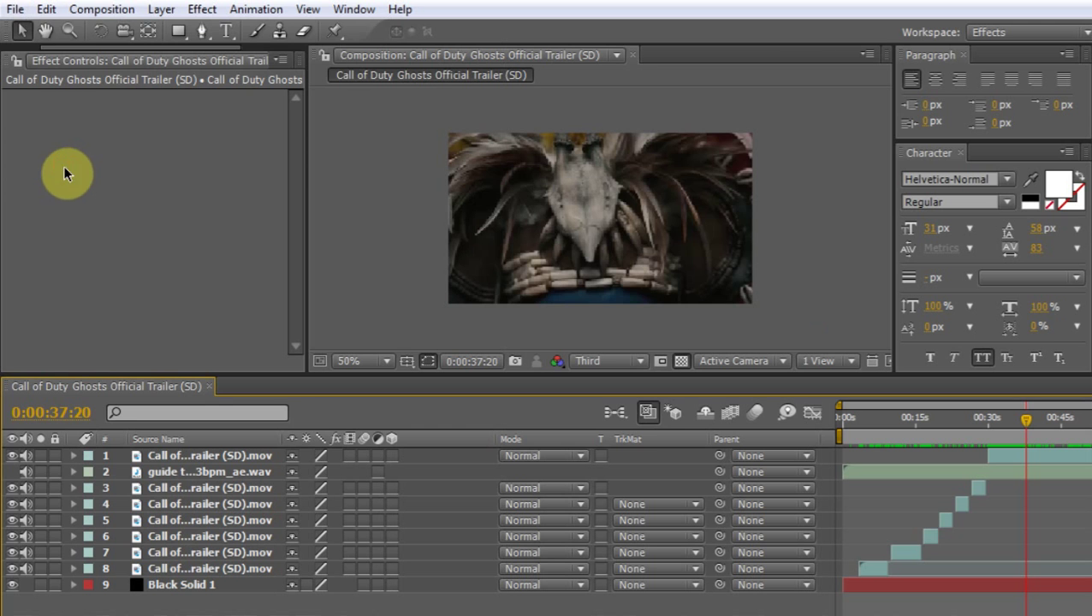
click(100, 11)
click(124, 171)
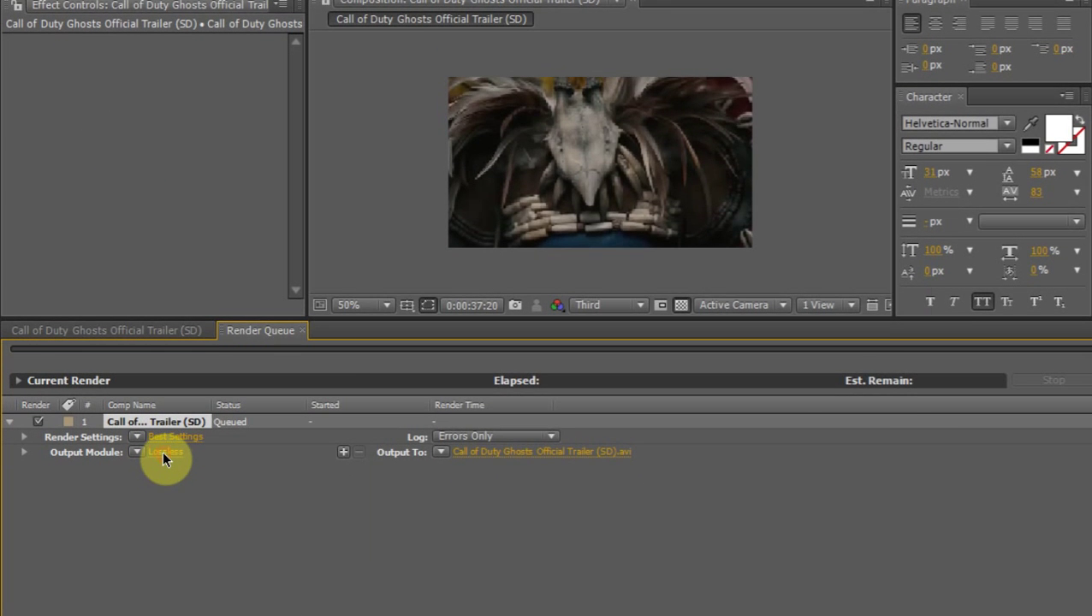
Set the output module format to QuickTime Movie and choose the output file location.
click(162, 450)
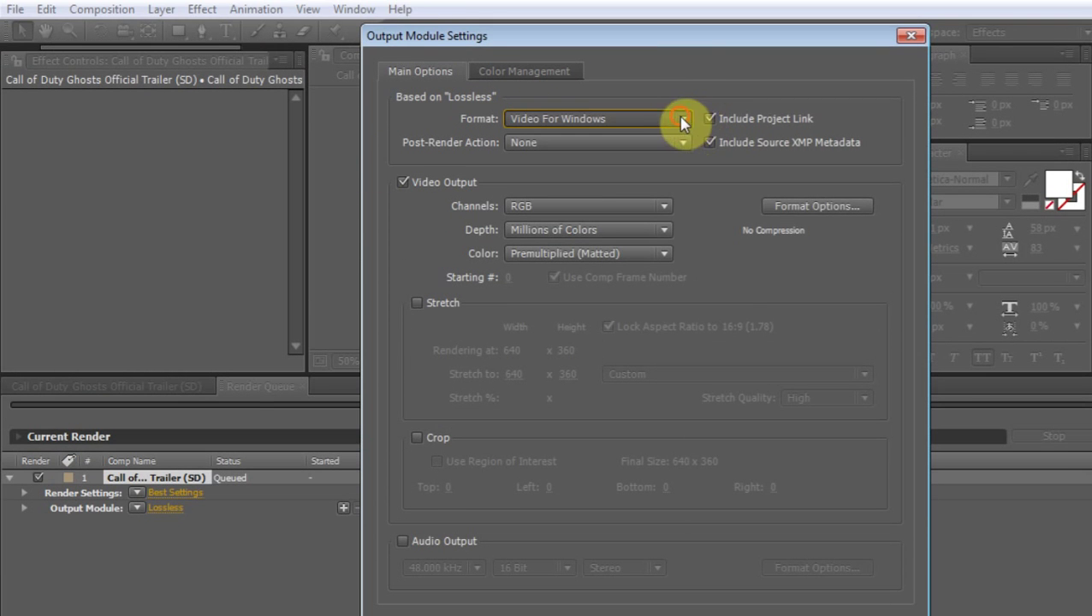
click(683, 7)
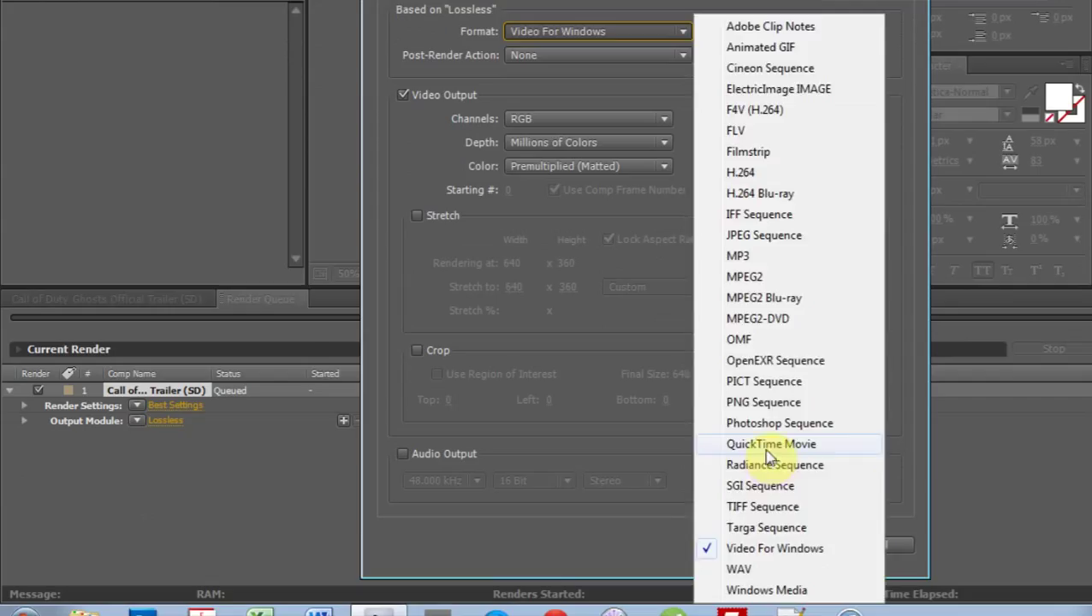
click(770, 534)
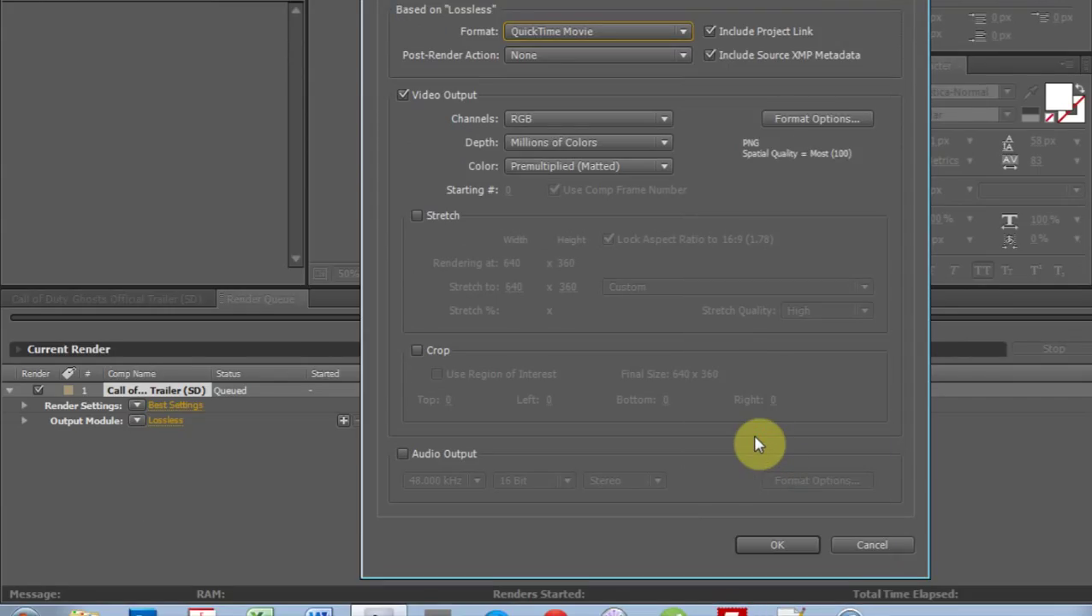
click(786, 548)
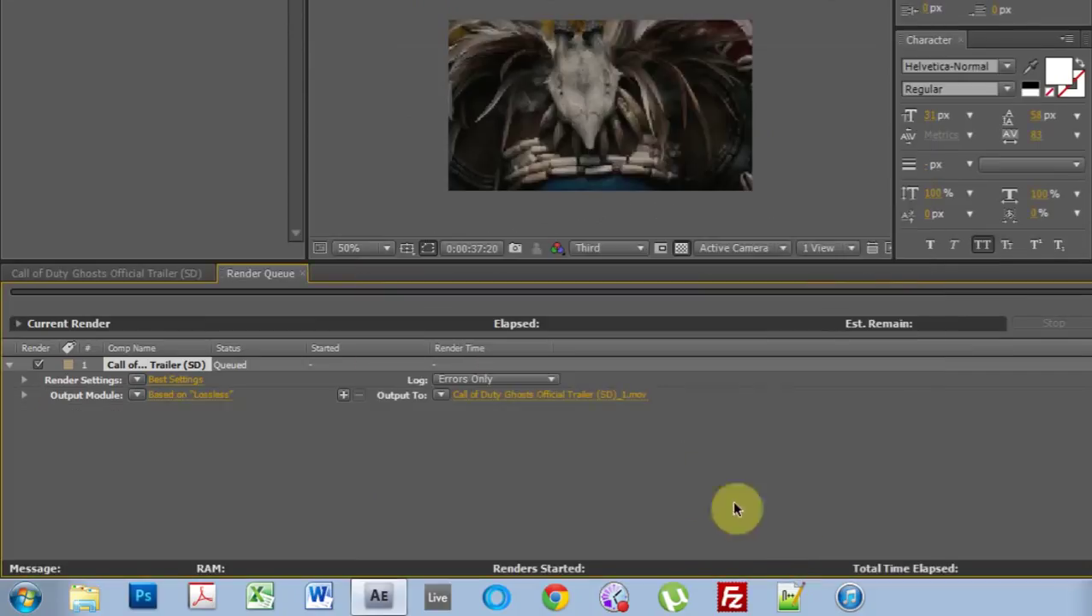
click(541, 400)
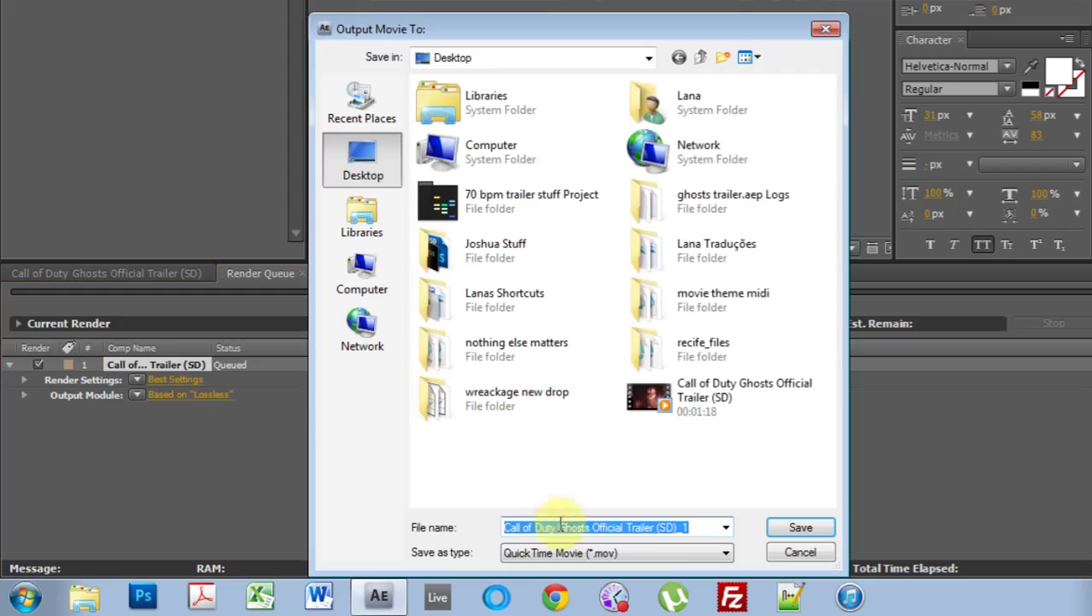
Save the output as 'Call of Duty Ghosts jc edit.mov' on the Desktop and start rendering.
click(685, 531)
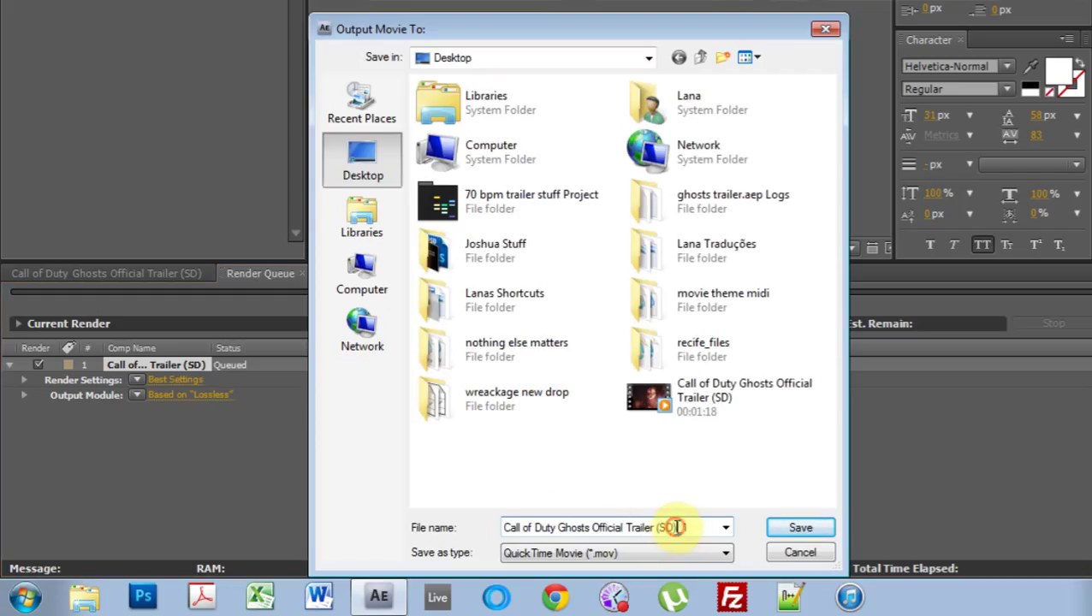
drag(687, 528, 593, 523)
key(BackSpace)
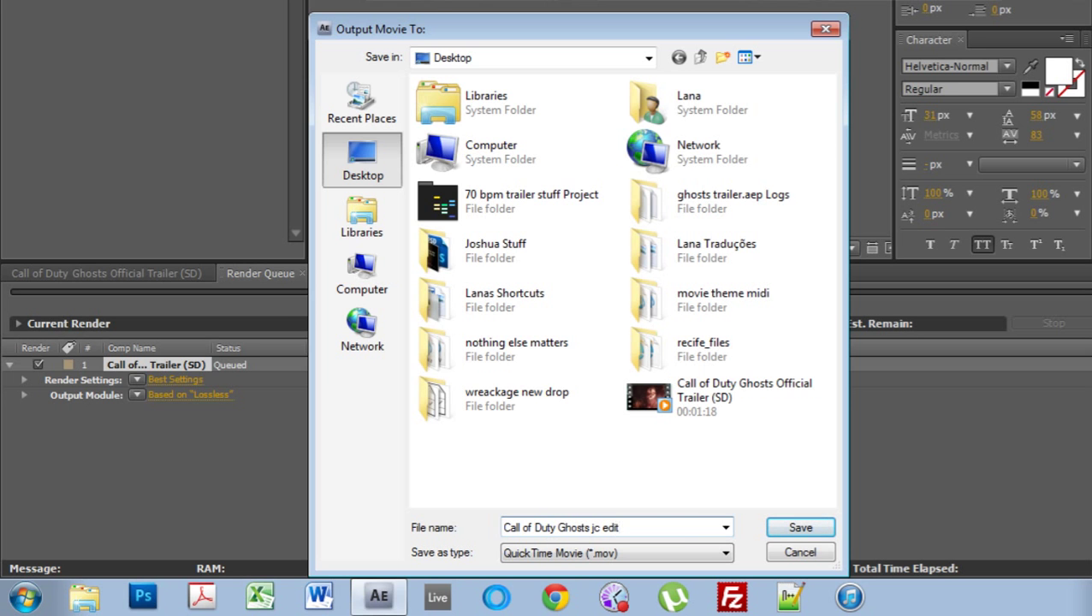
click(800, 527)
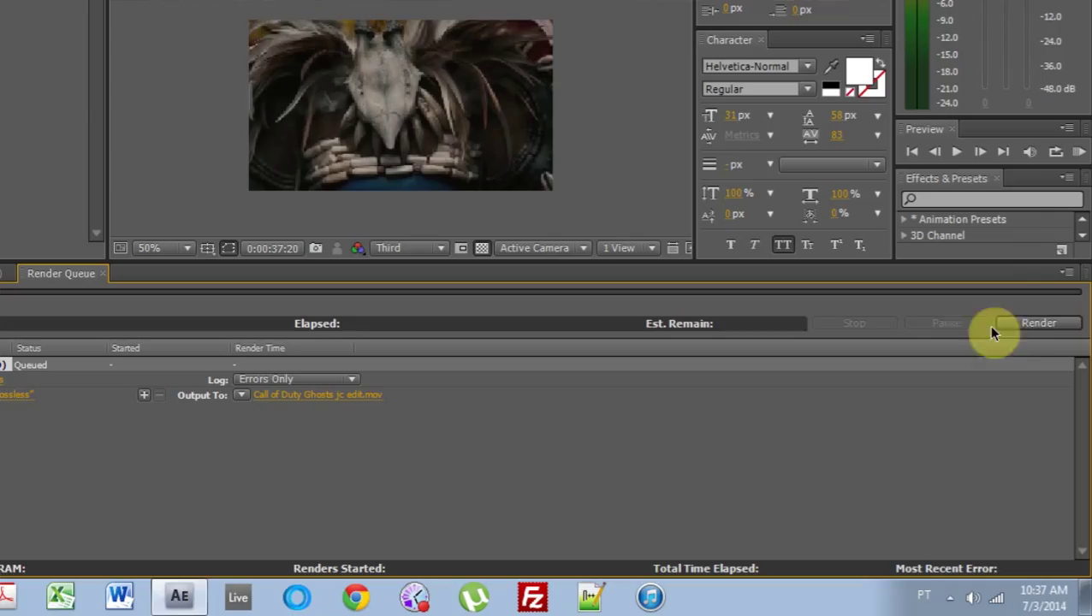
click(1026, 326)
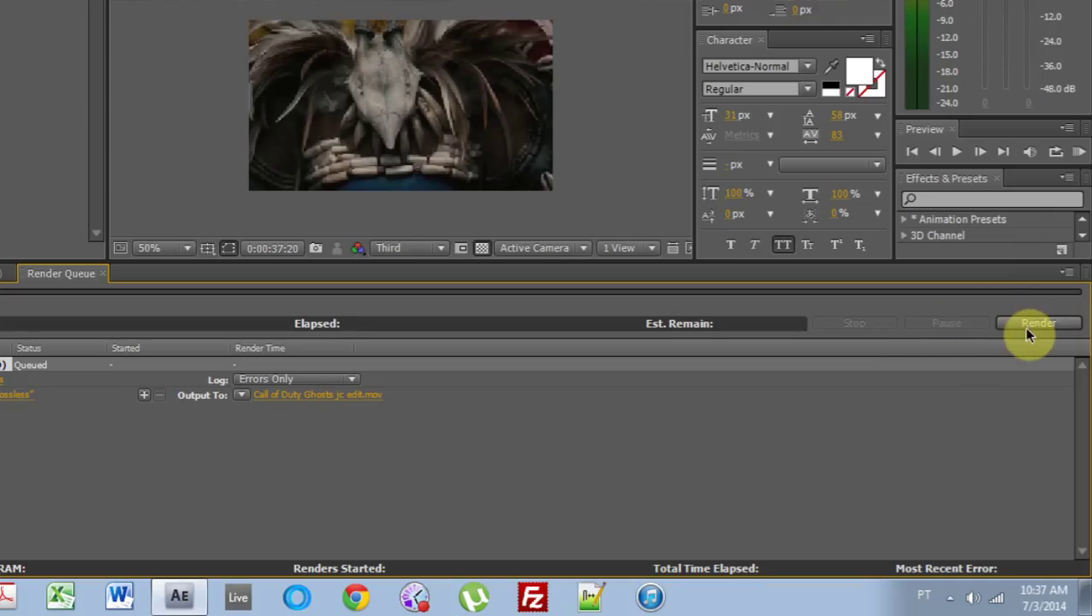